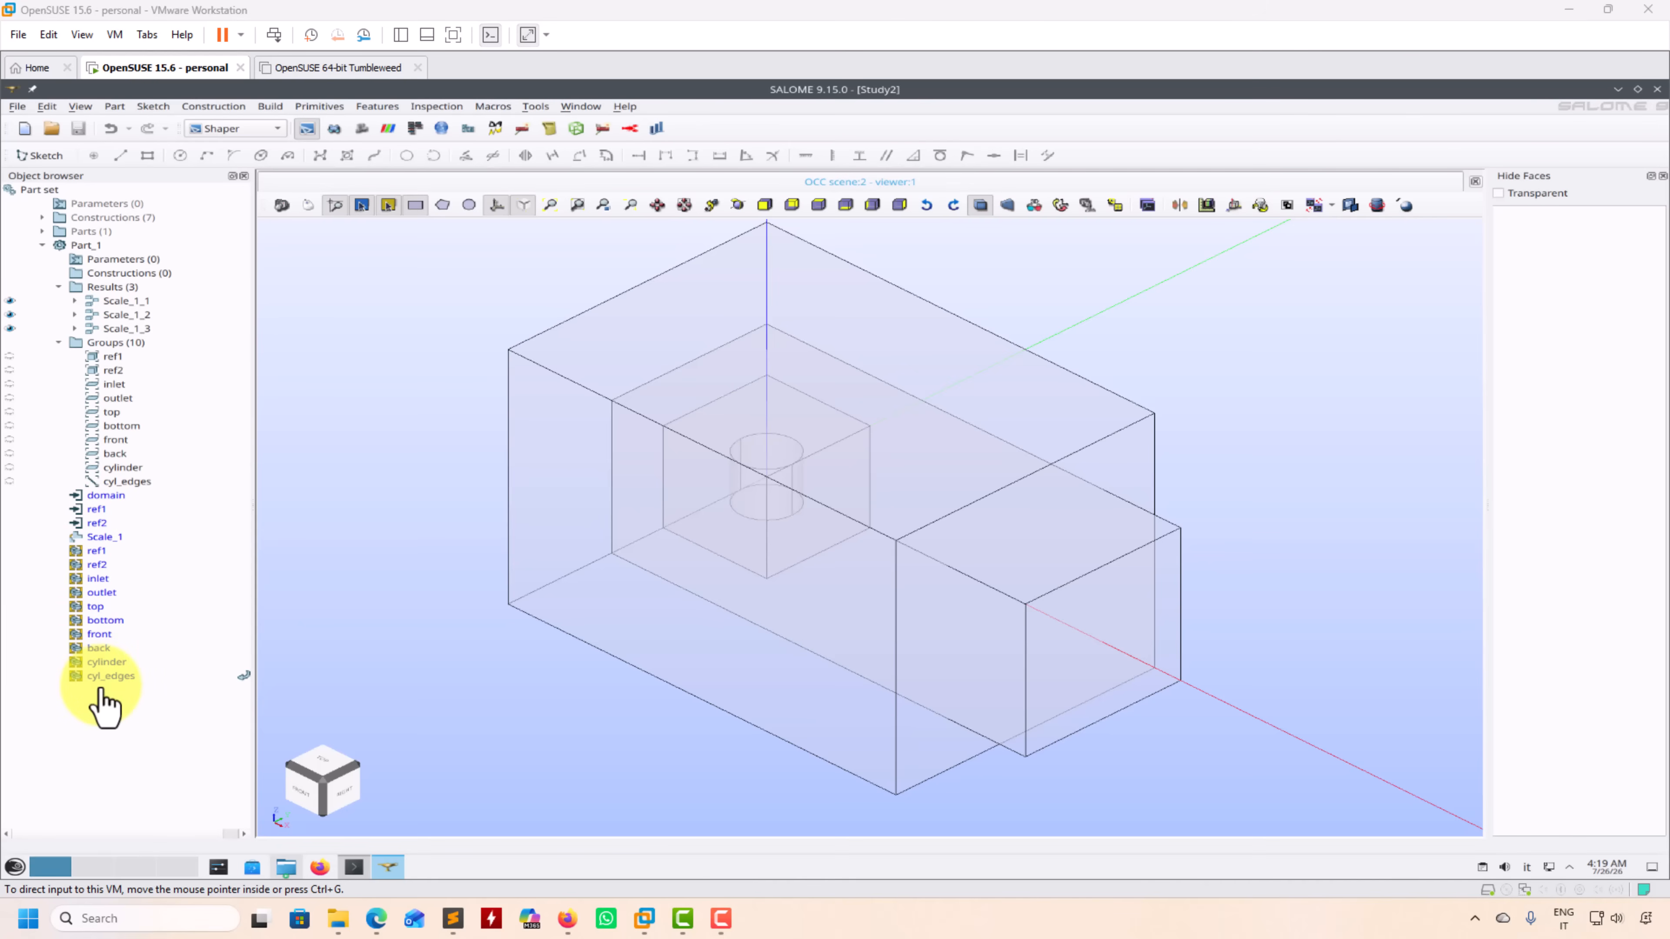
# Switch to the Mesh module, show the Scale_1_1 geometry fitted in the VTK viewer, and view it from another angle
pyautogui.click(279, 129)
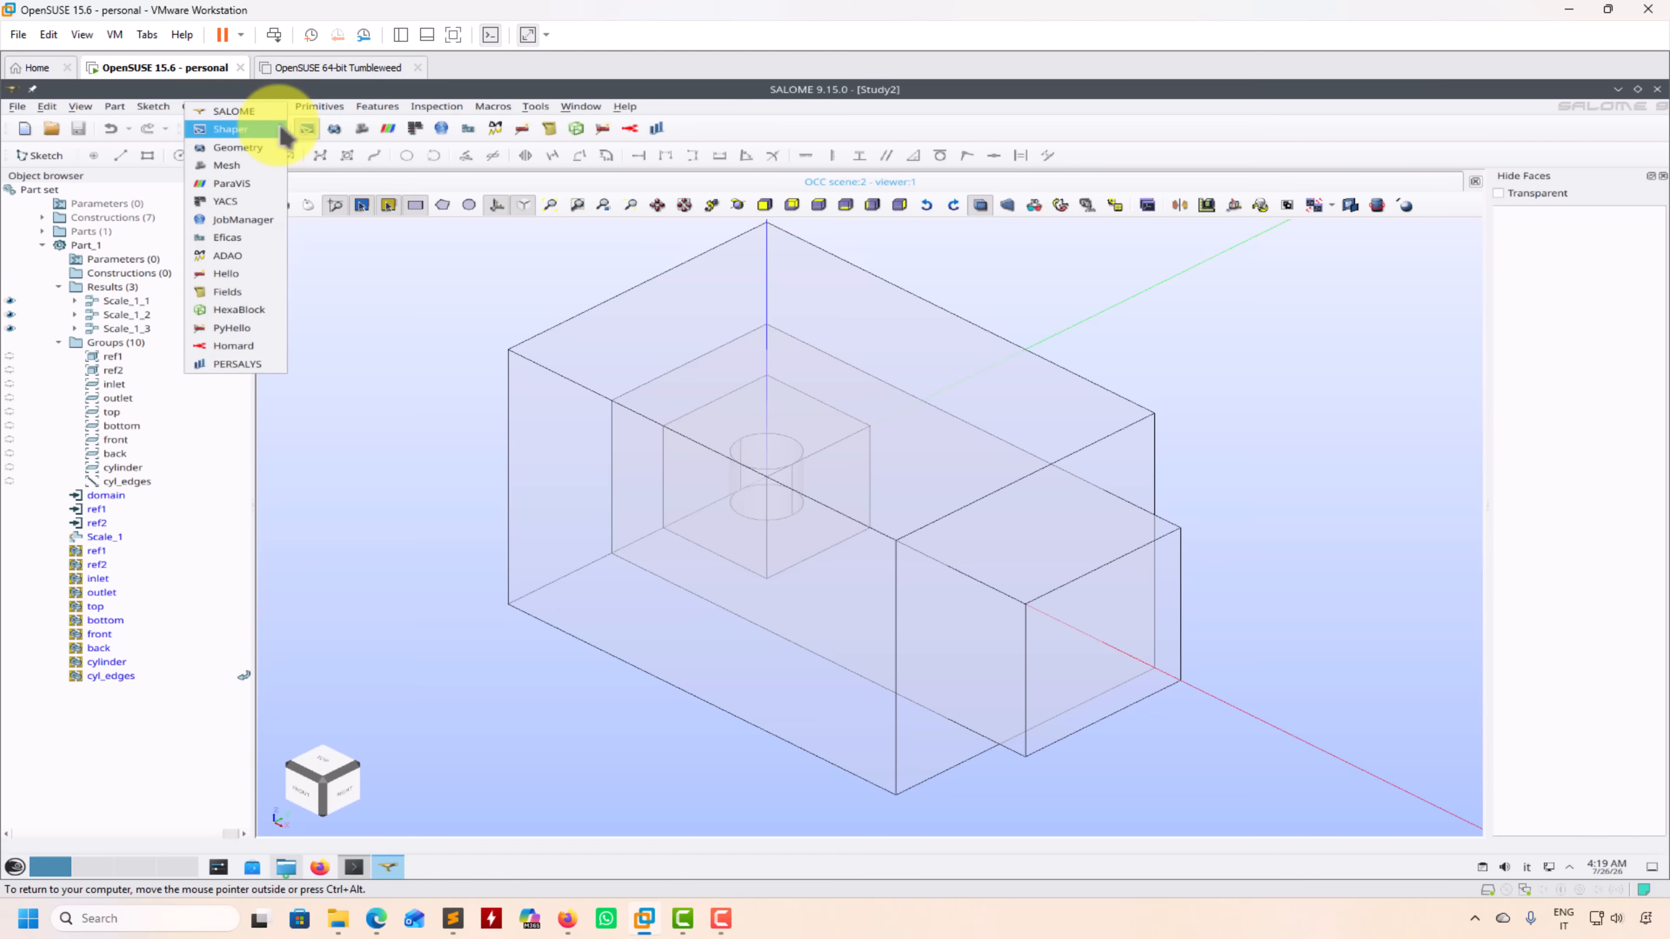
pyautogui.click(243, 165)
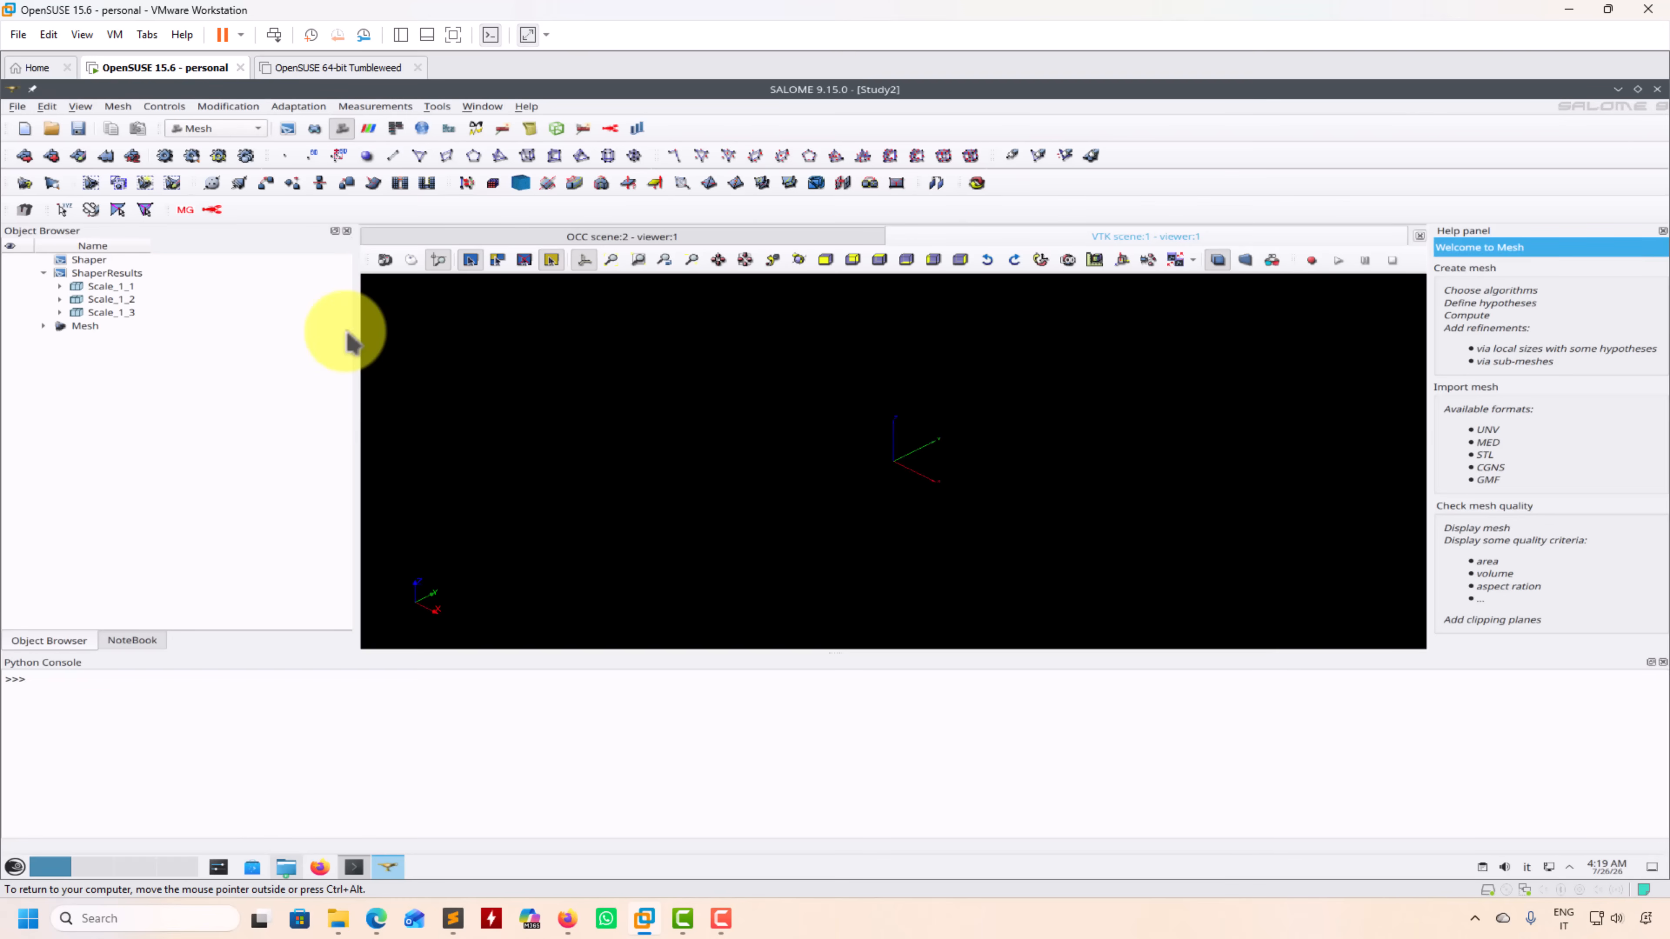
pyautogui.rightClick(99, 285)
pyautogui.click(150, 312)
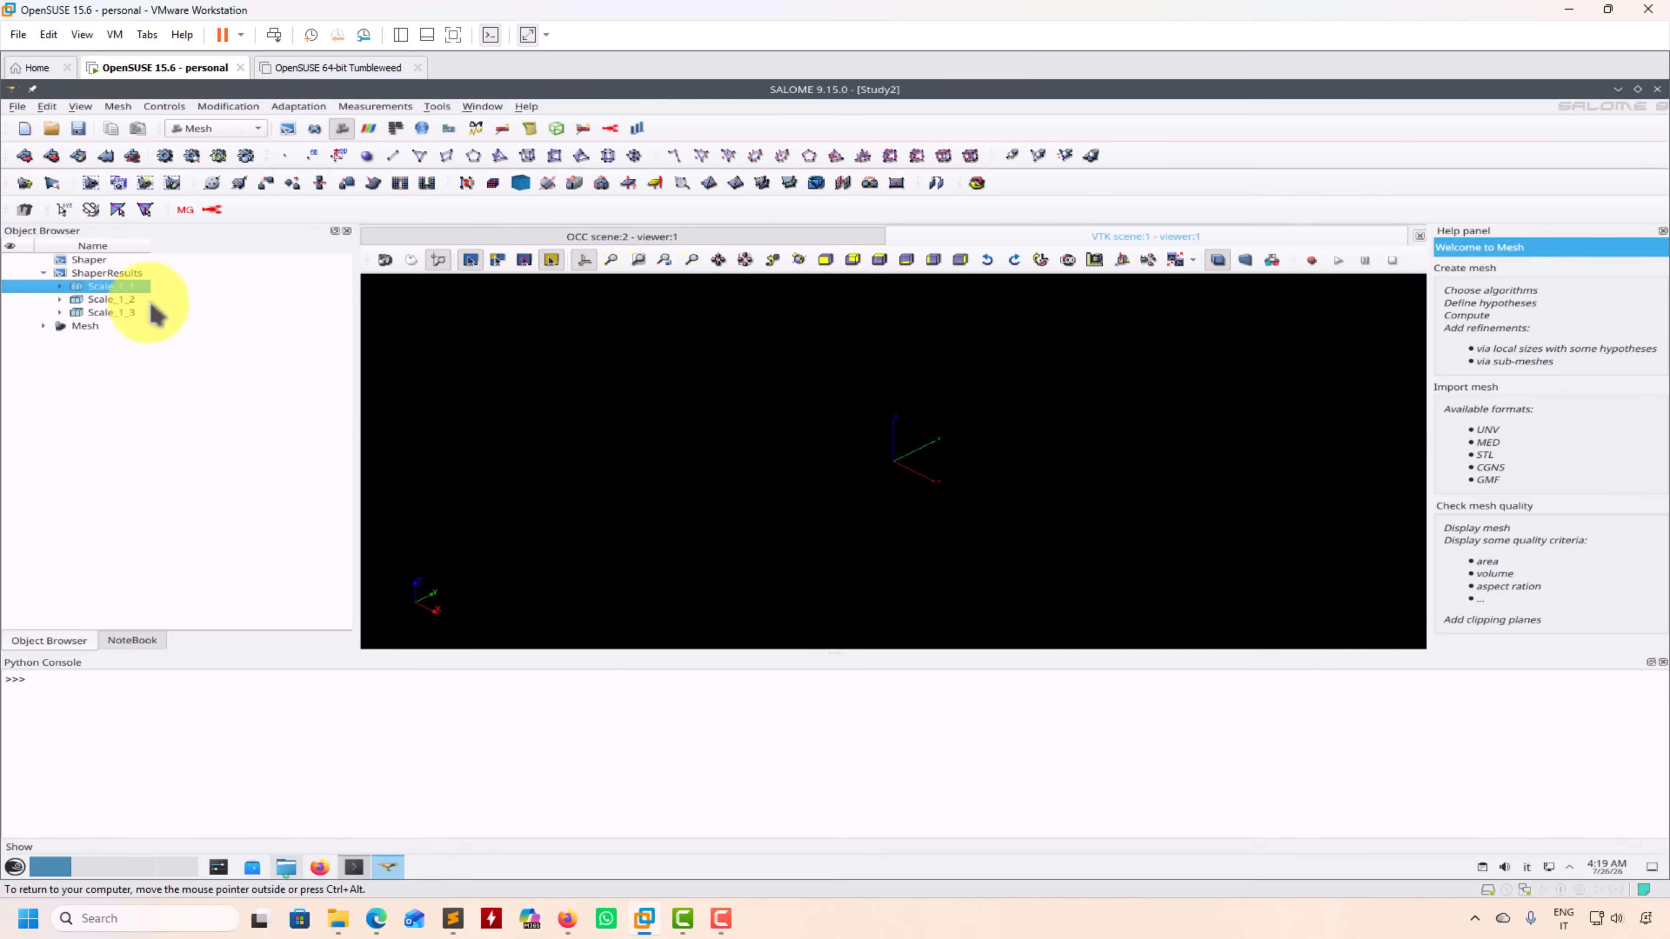
pyautogui.click(610, 260)
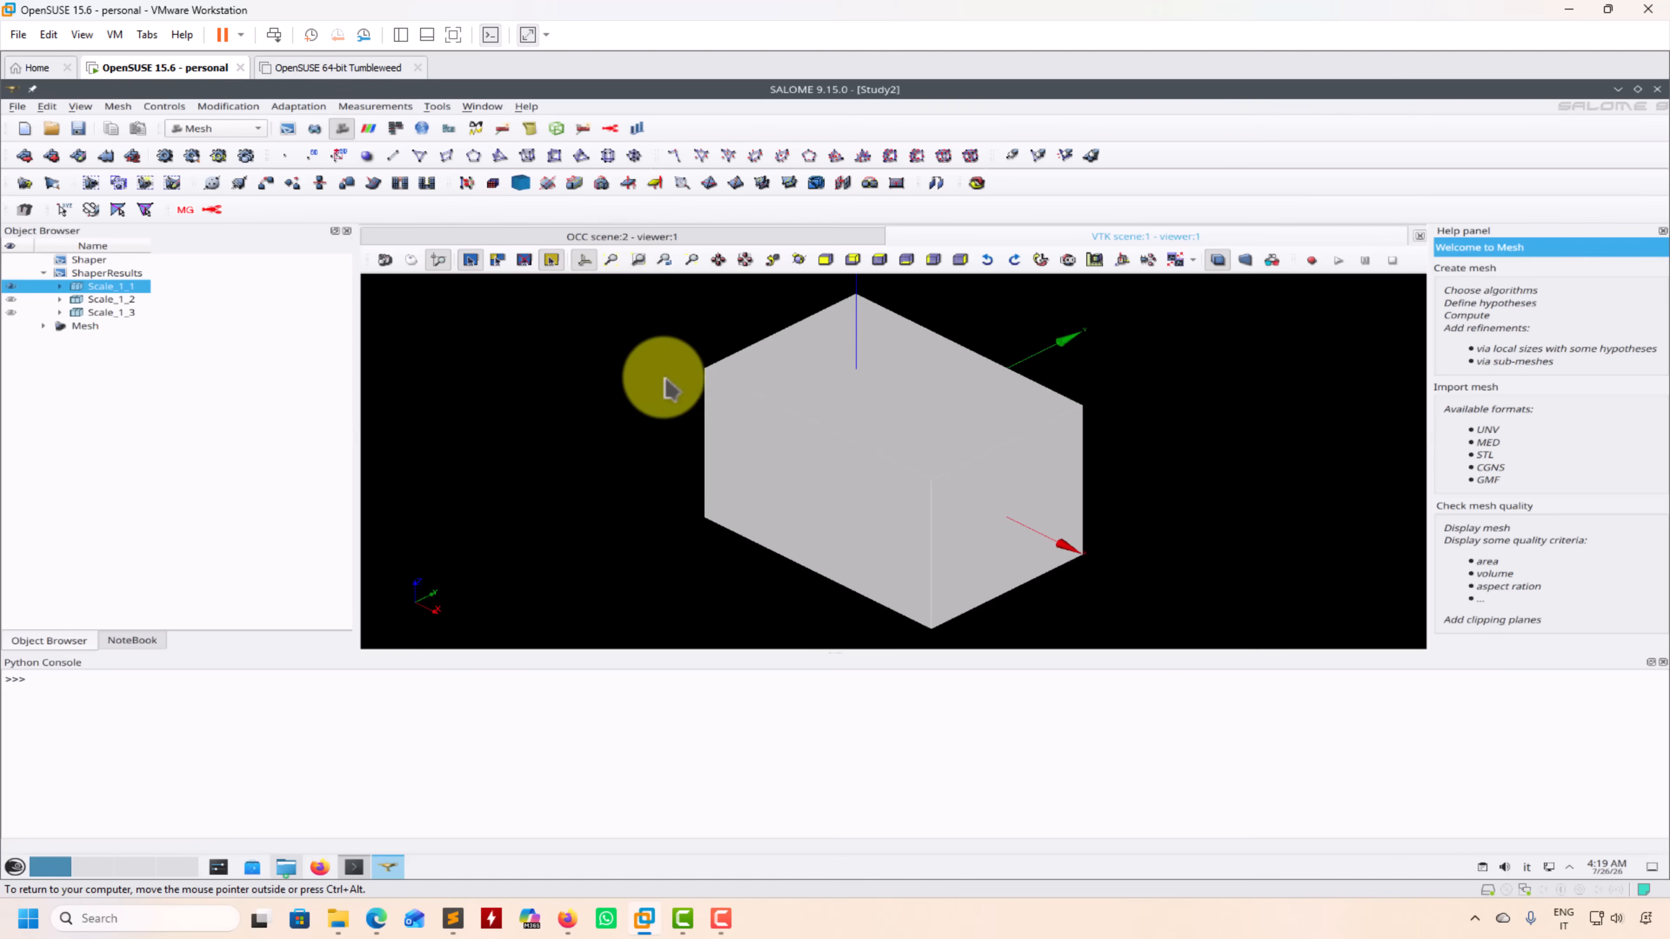
pyautogui.click(411, 260)
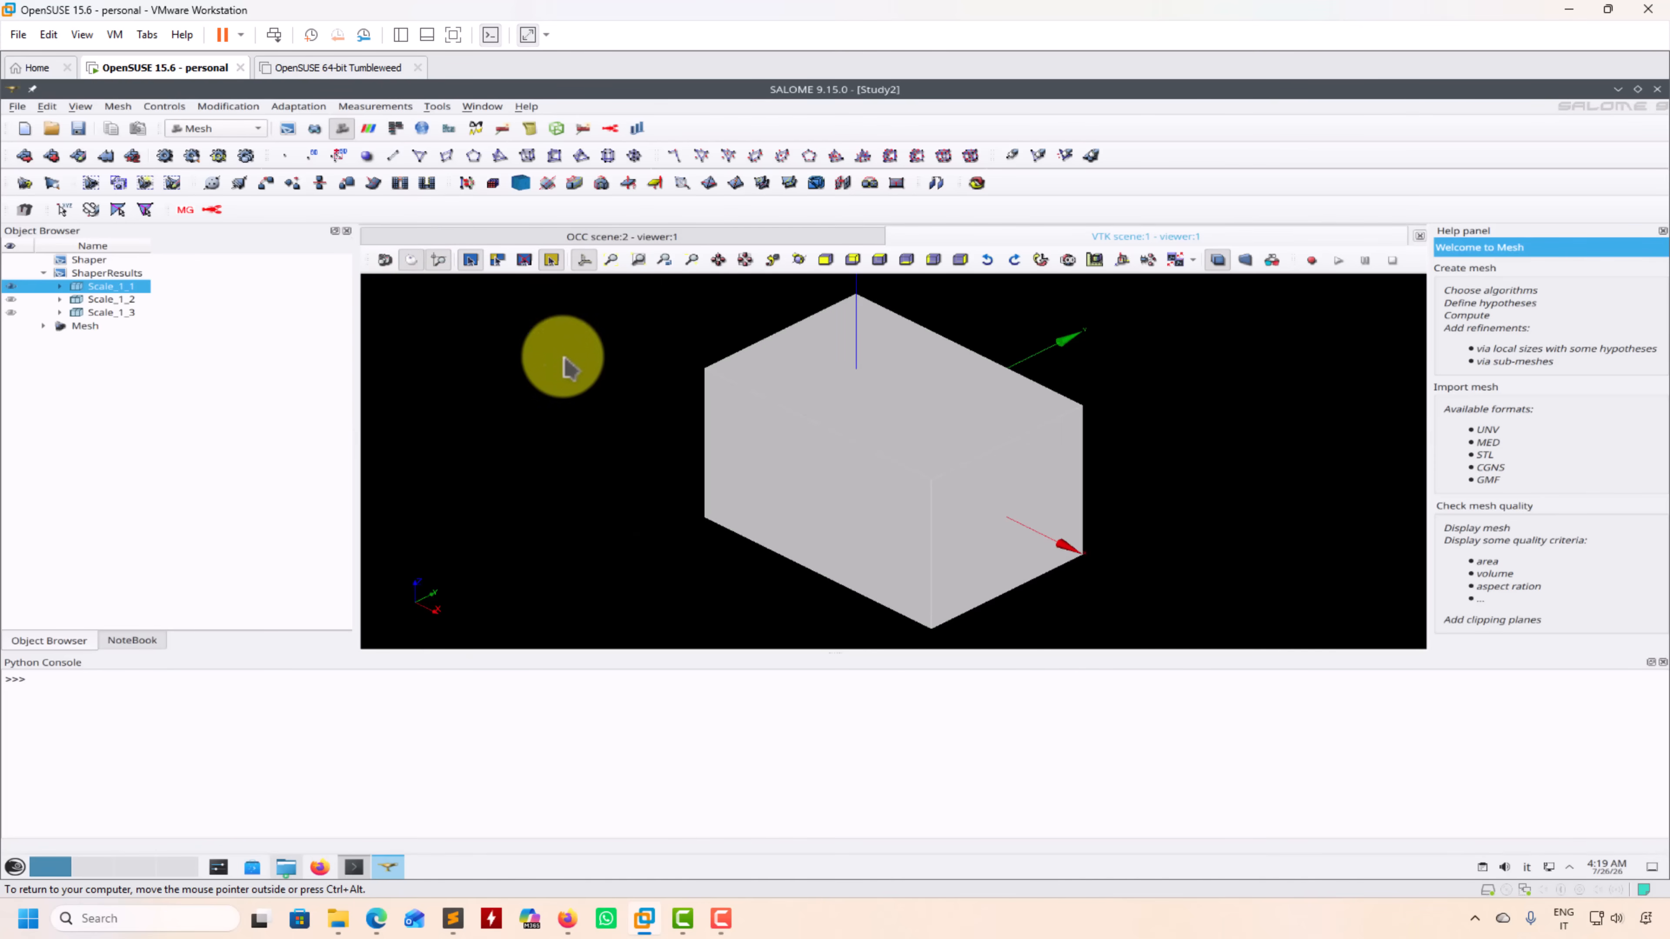
pyautogui.moveTo(558, 354); pyautogui.dragTo(683, 539)
# Expand Scale_1_1, show its cylinder group, and hide the parent geometry
pyautogui.click(60, 286)
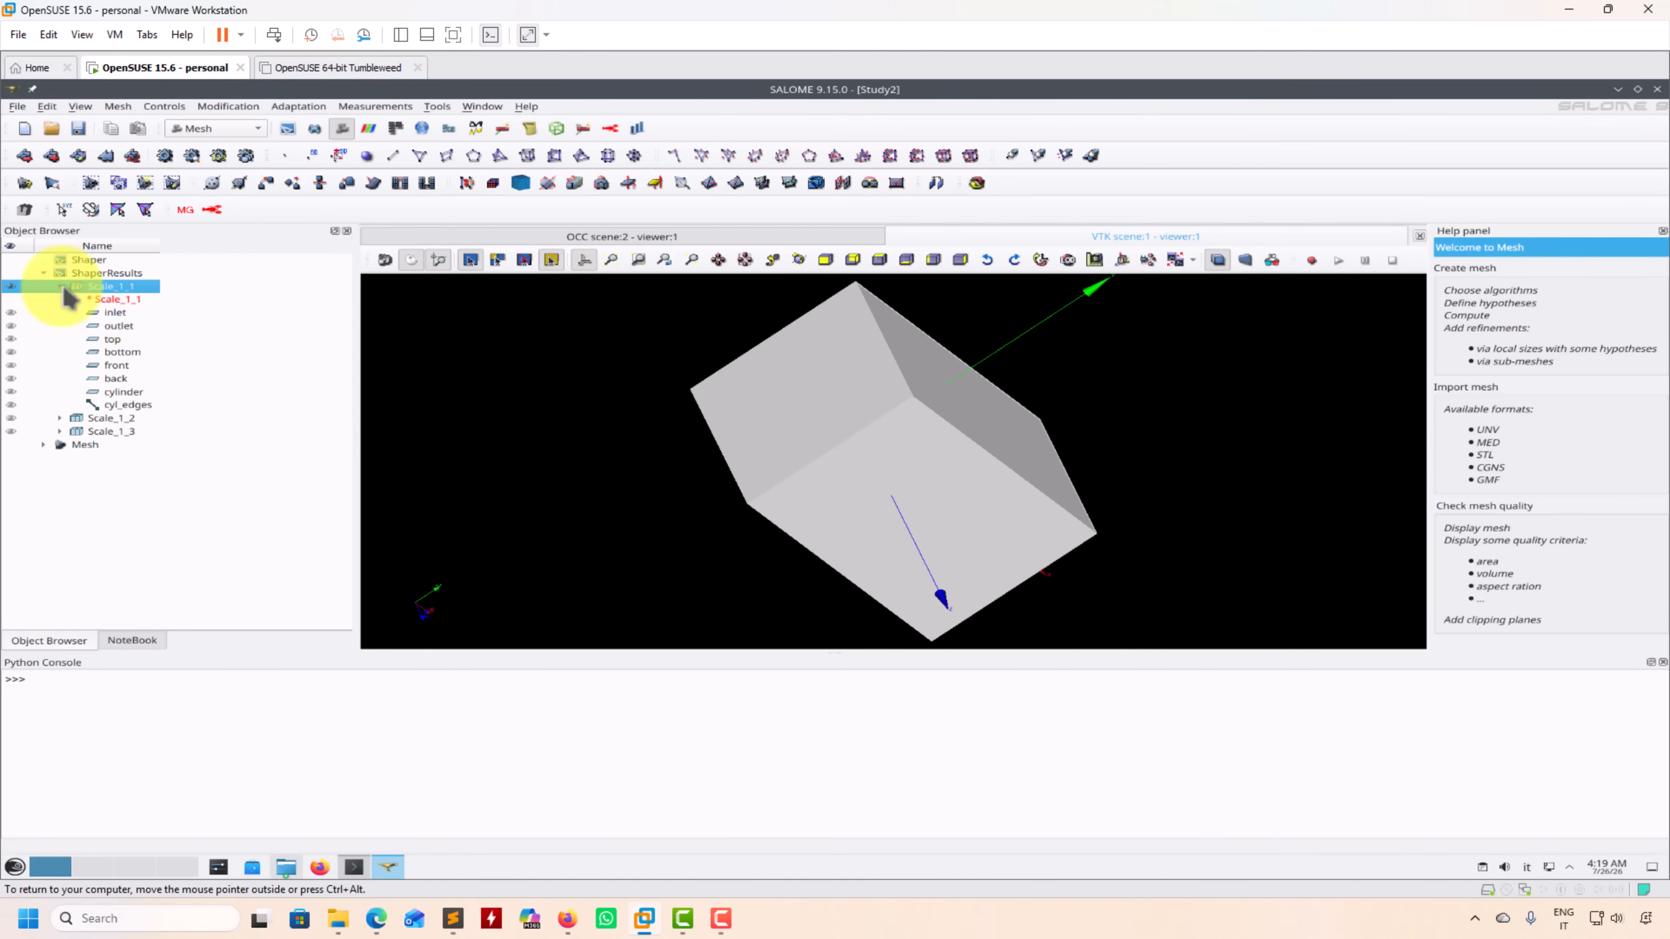
pyautogui.rightClick(19, 287)
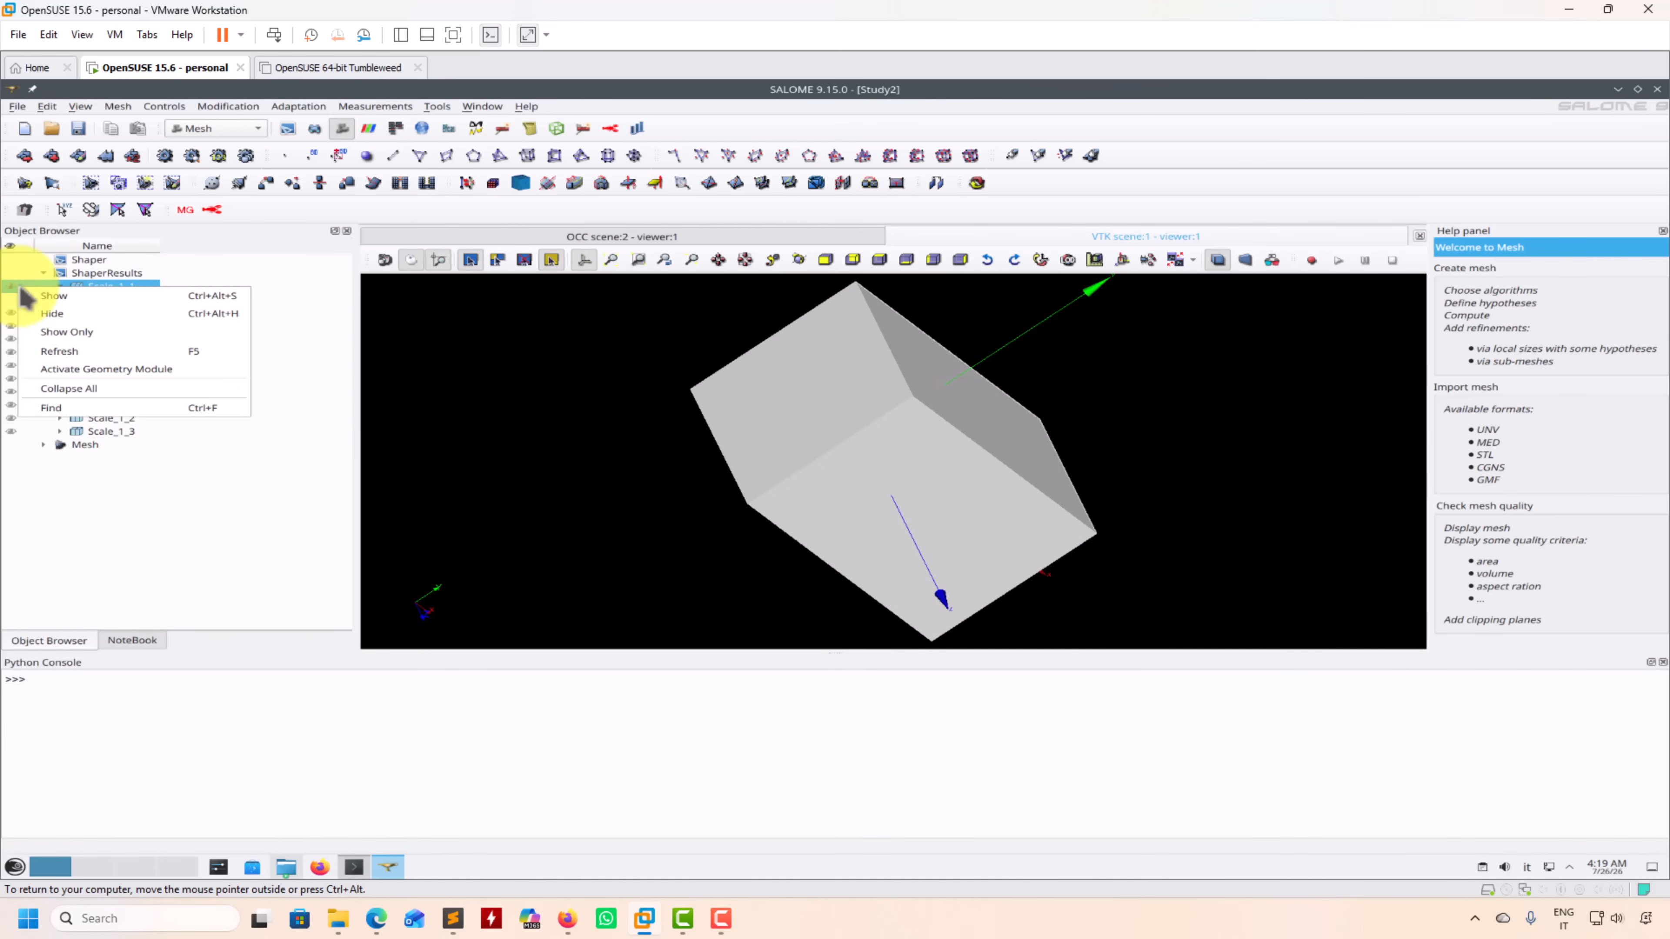
pyautogui.press('Escape')
pyautogui.rightClick(118, 321)
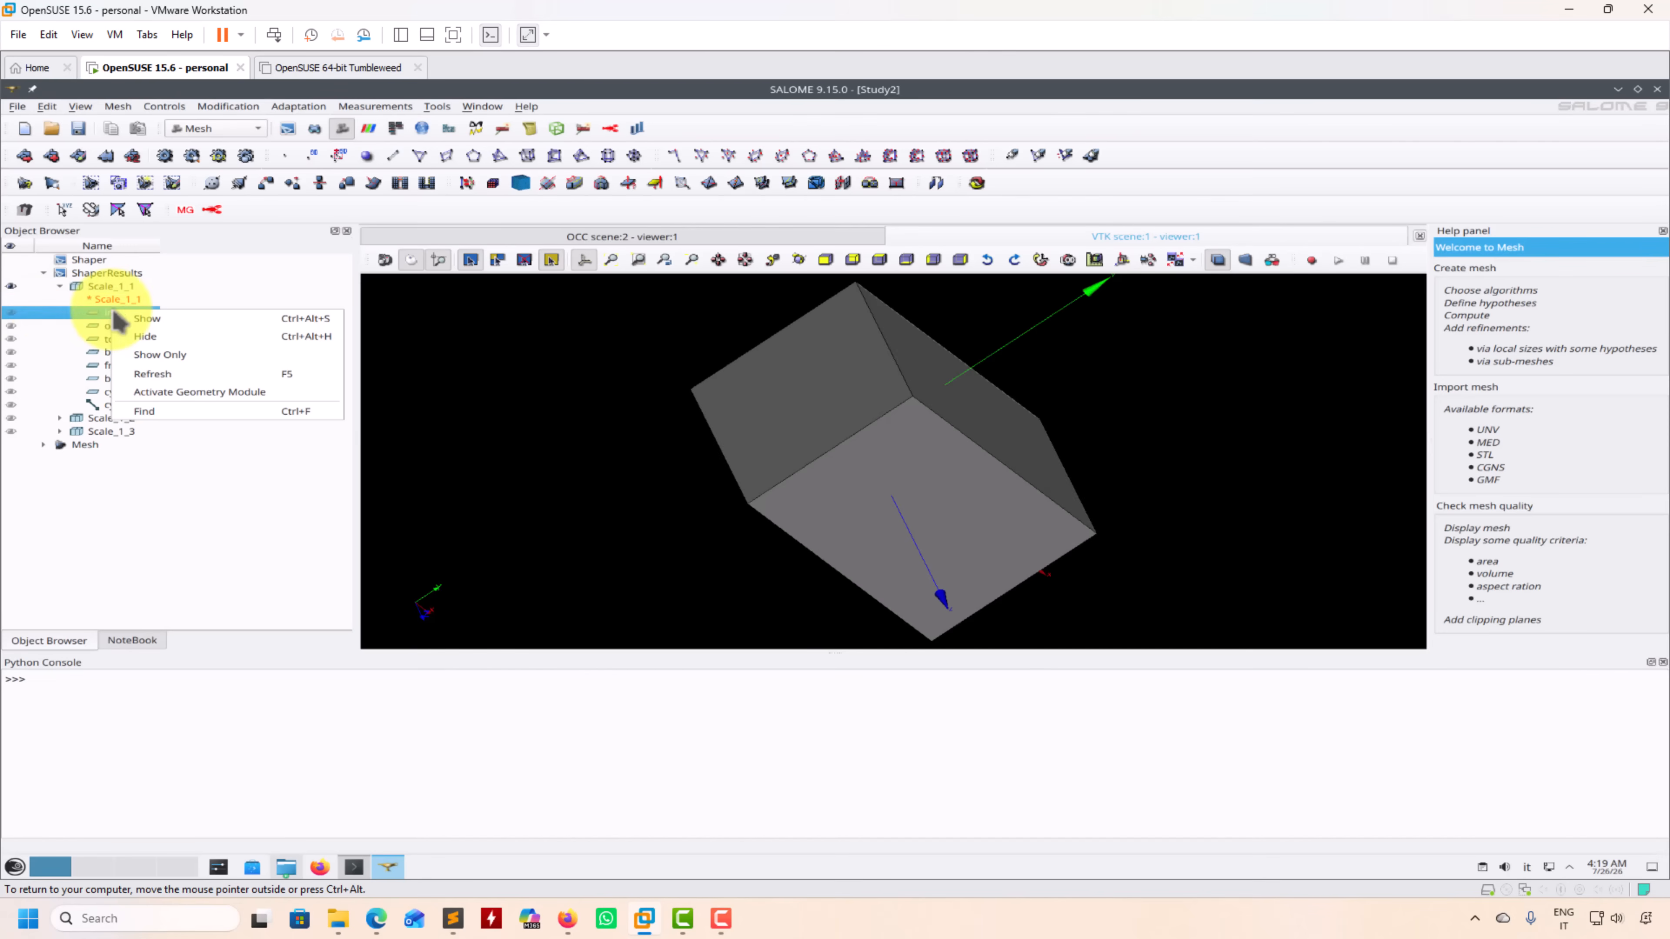
pyautogui.click(14, 297)
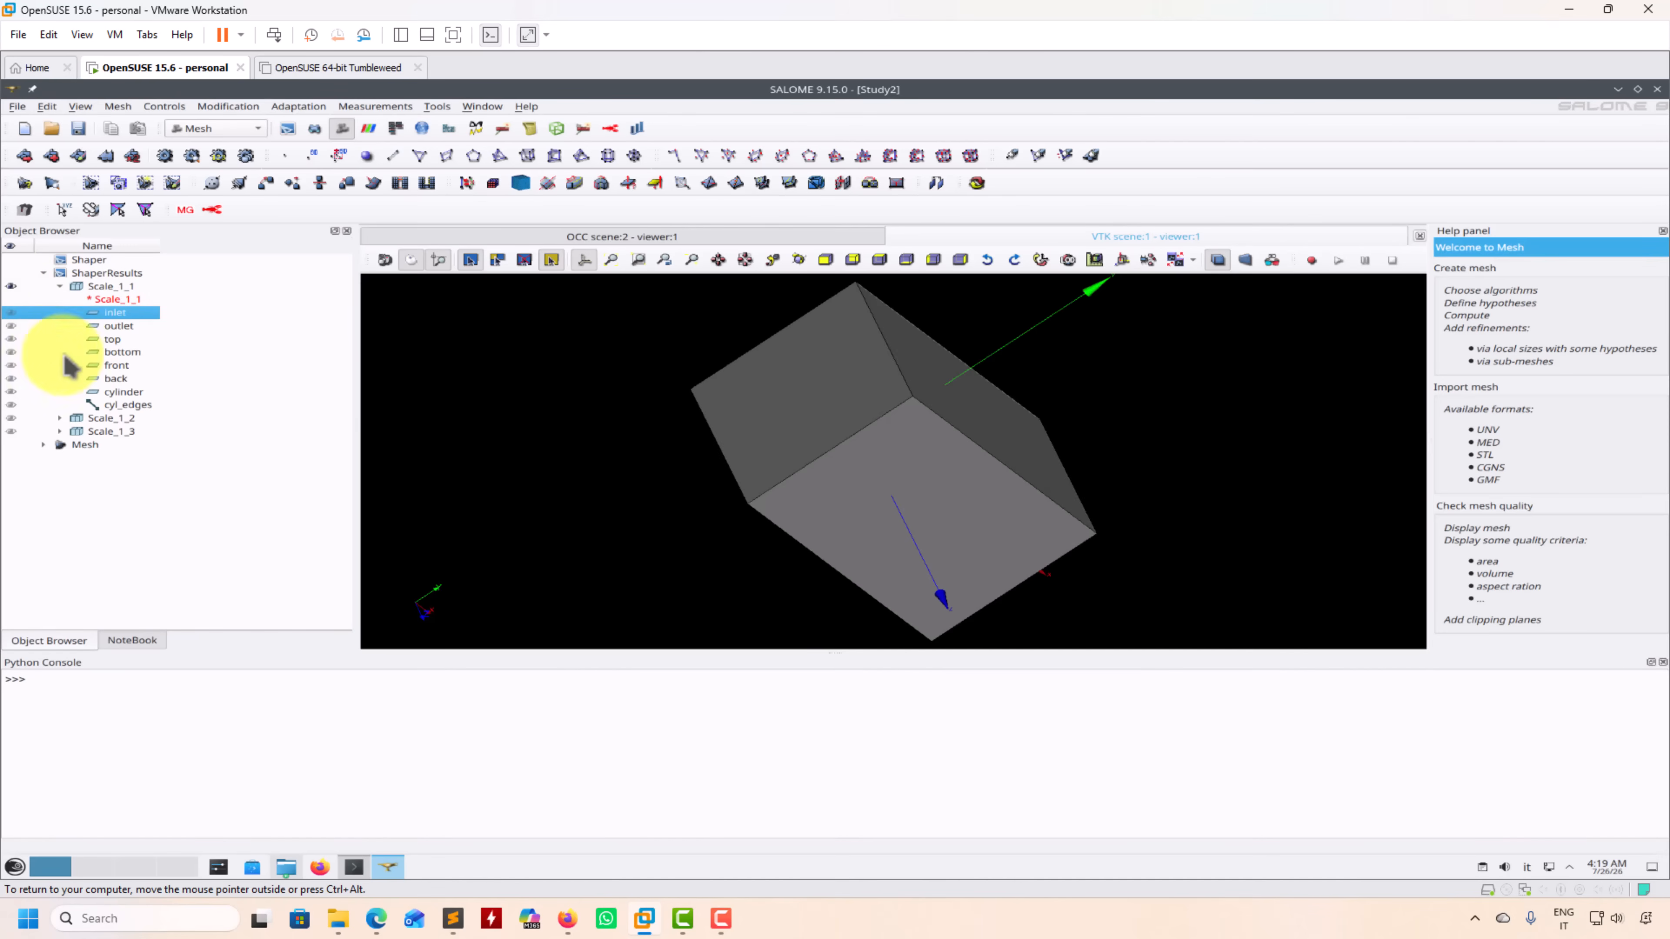
pyautogui.click(16, 393)
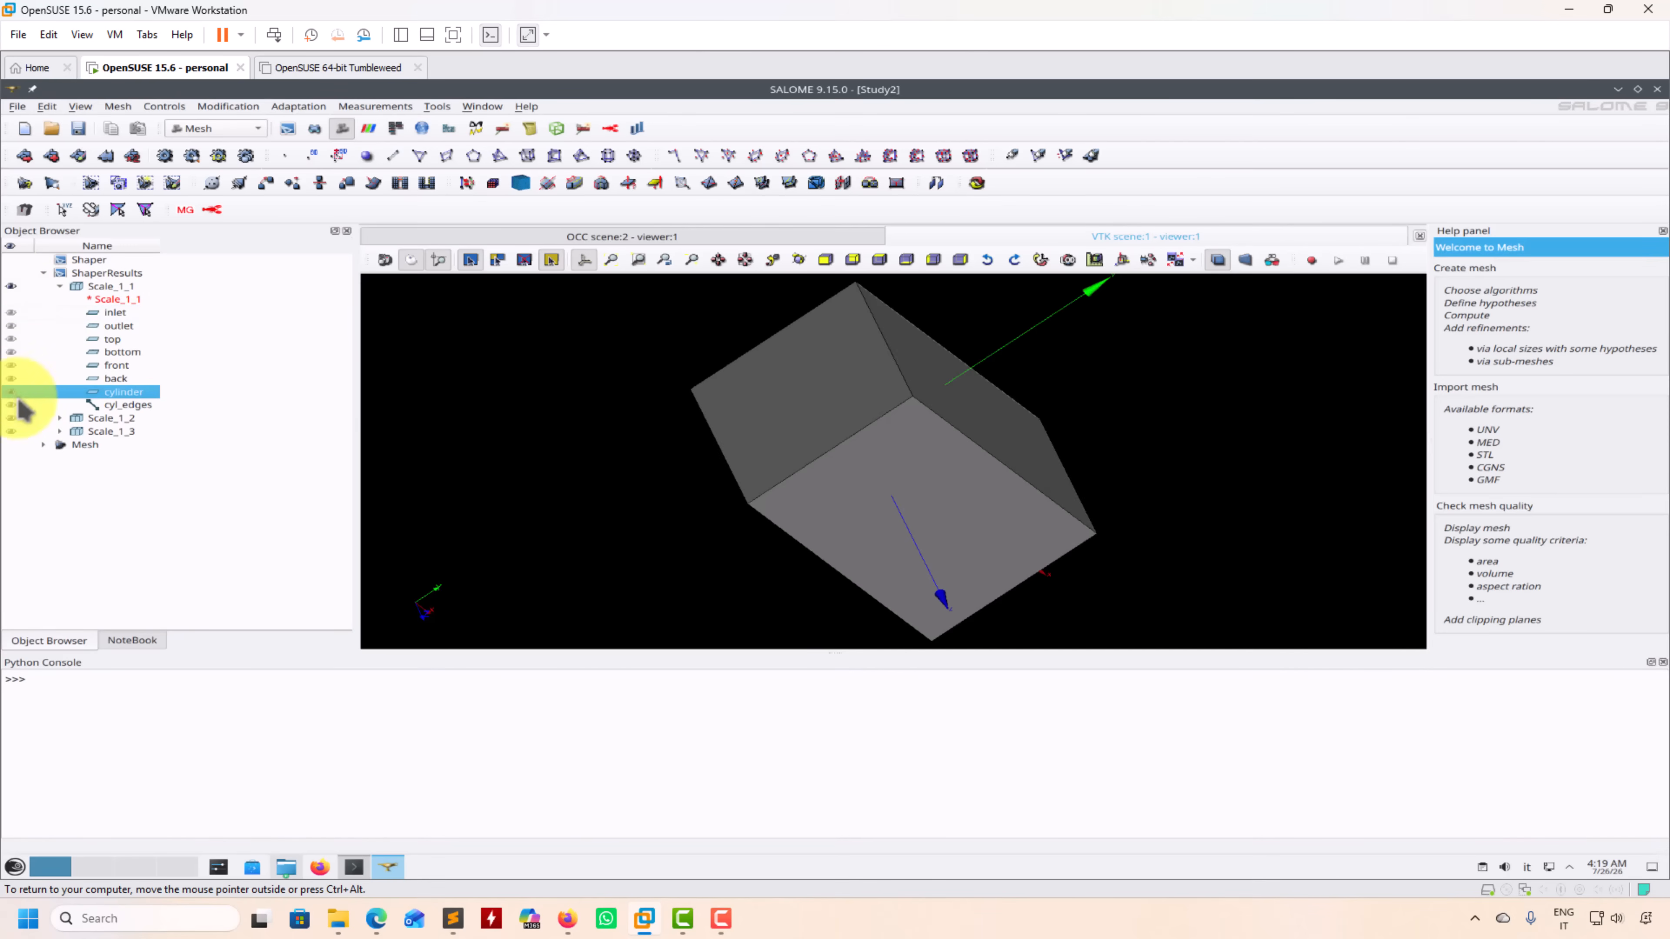
pyautogui.click(11, 285)
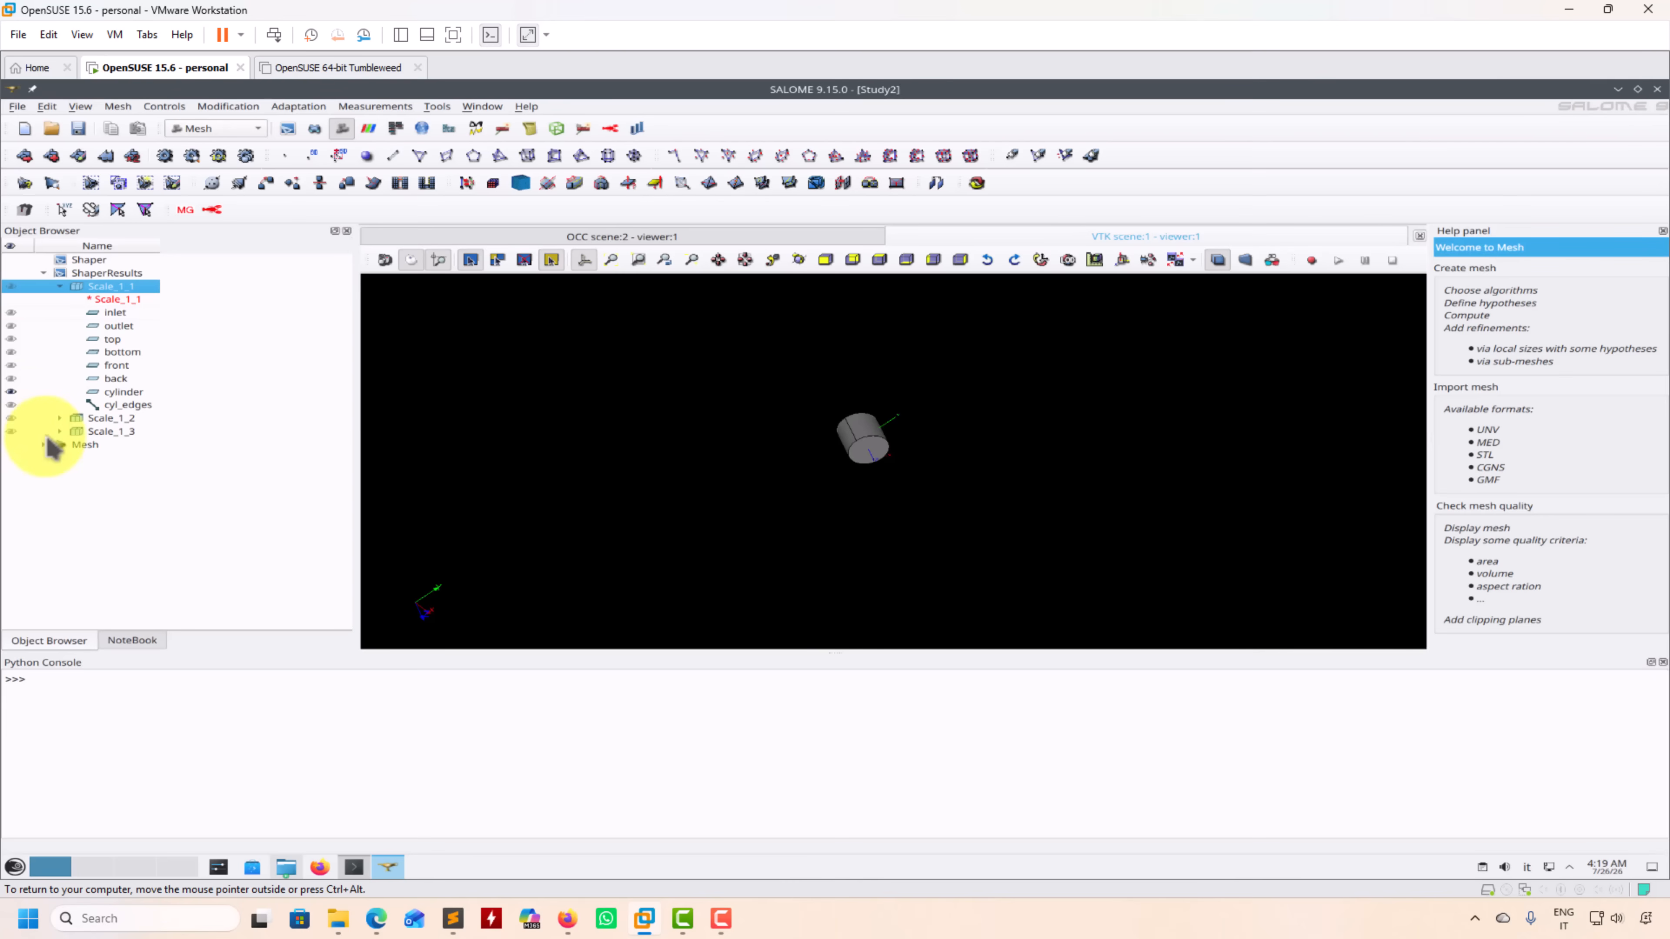
# Toggle the cylinder group's visibility to view cyl_edges, and show the Scale_1_1 geometry again
pyautogui.click(13, 393)
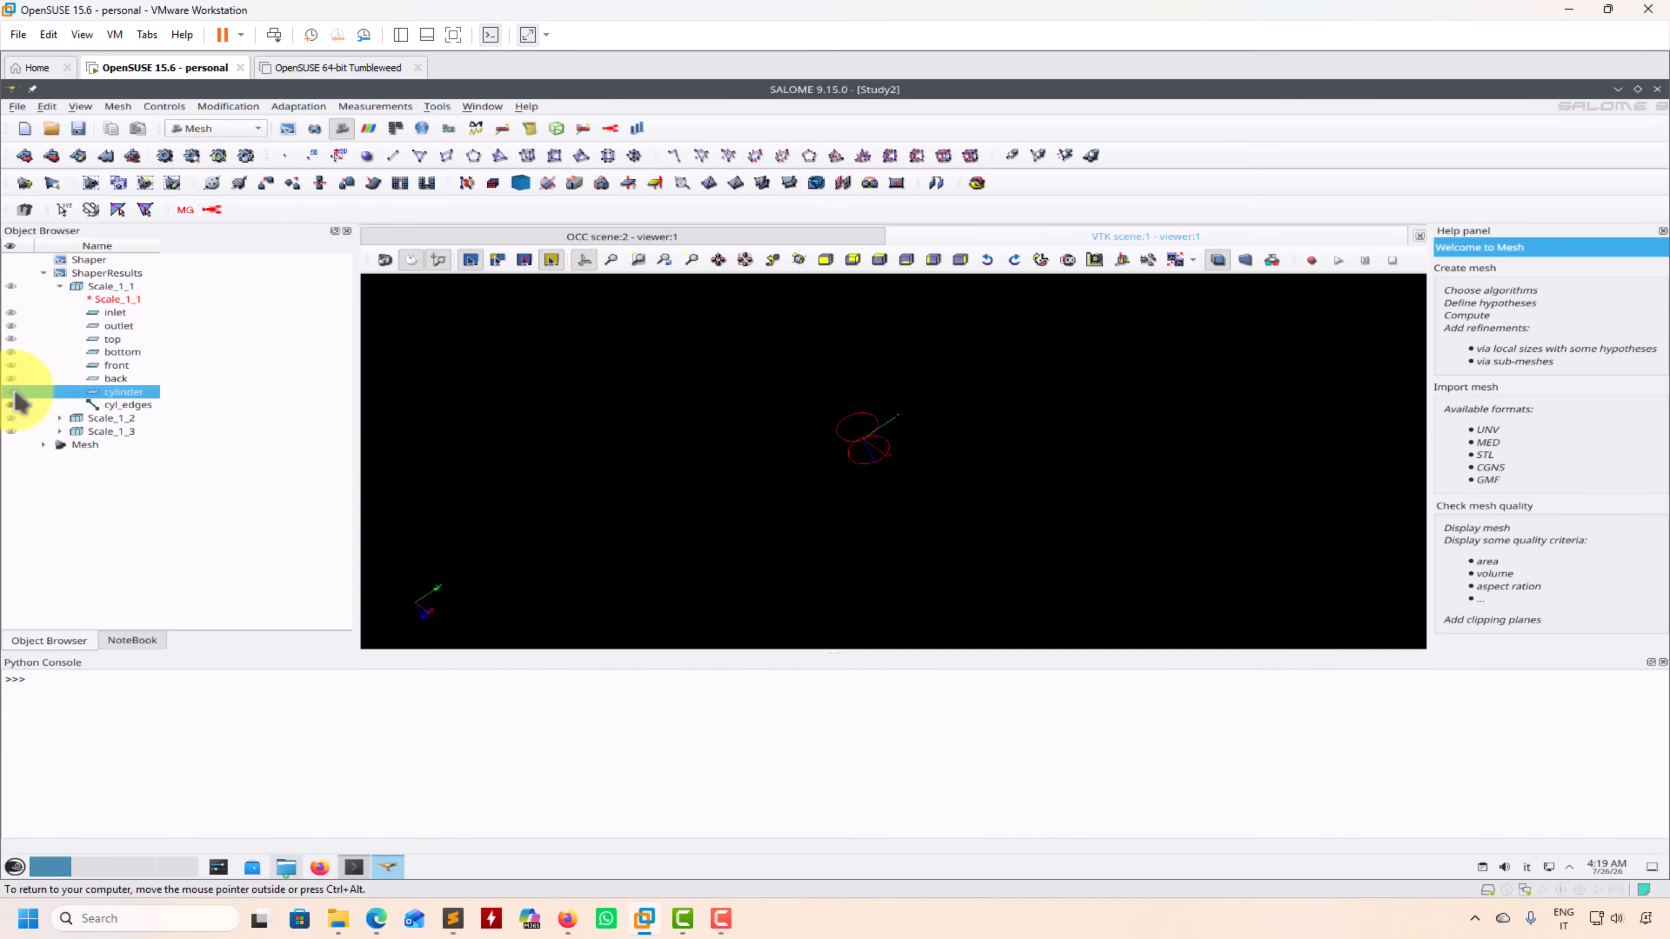
pyautogui.click(11, 285)
pyautogui.rightClick(534, 372)
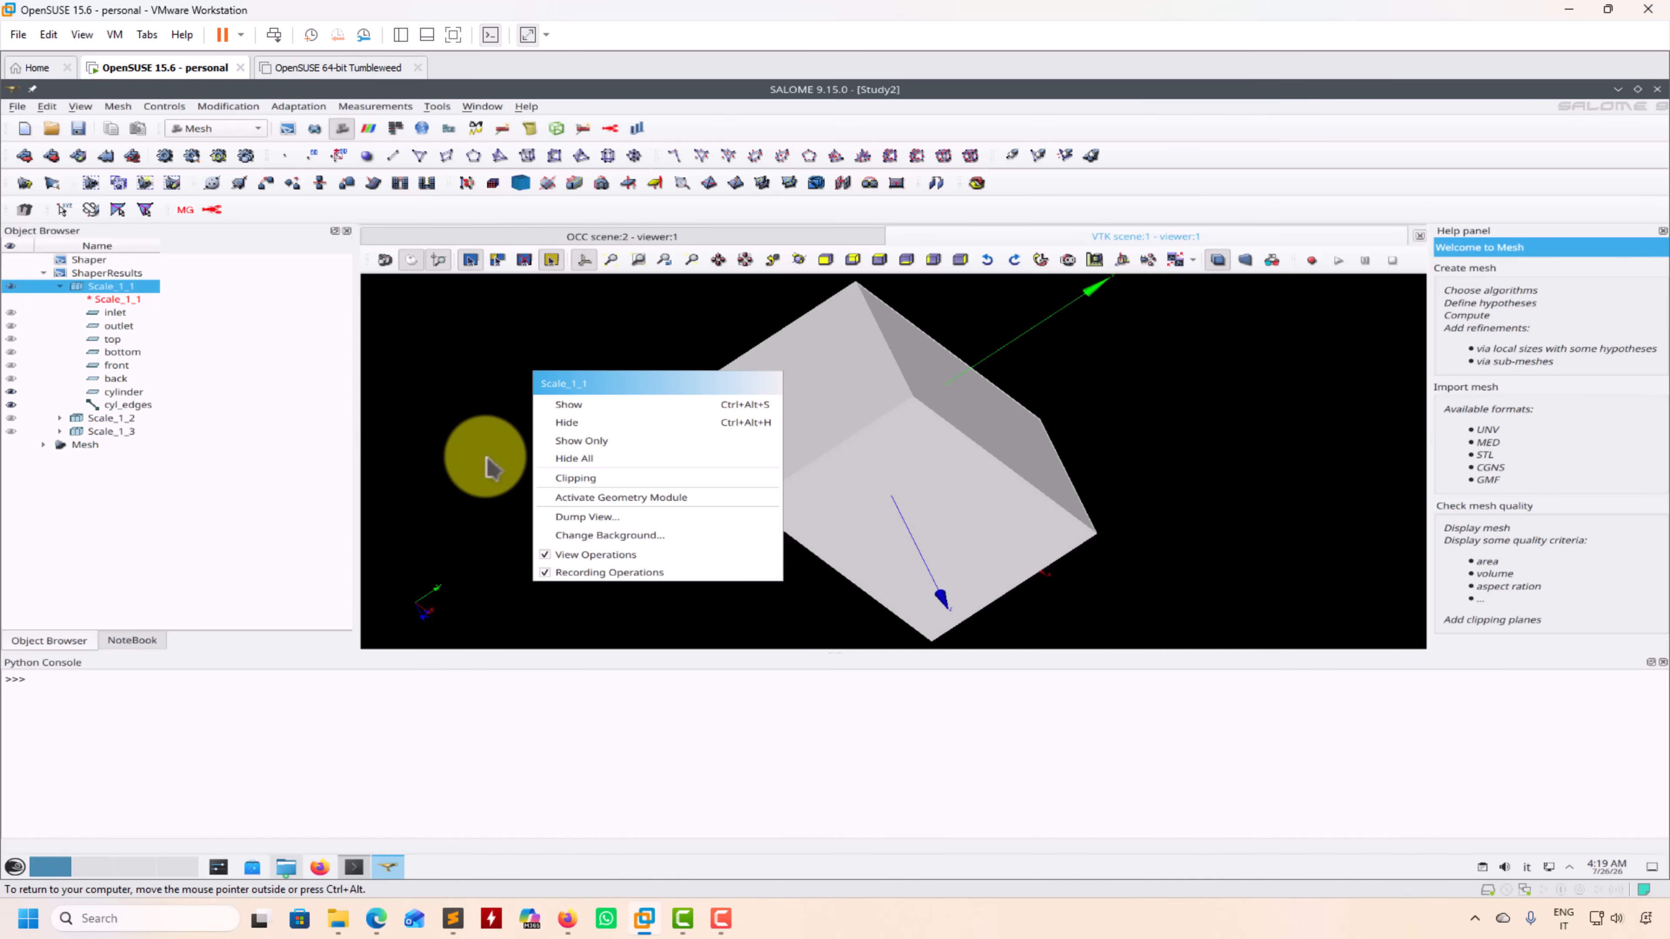
pyautogui.click(488, 466)
# Expand the Mesh branch and review the operations available for Mesh_1
pyautogui.click(43, 445)
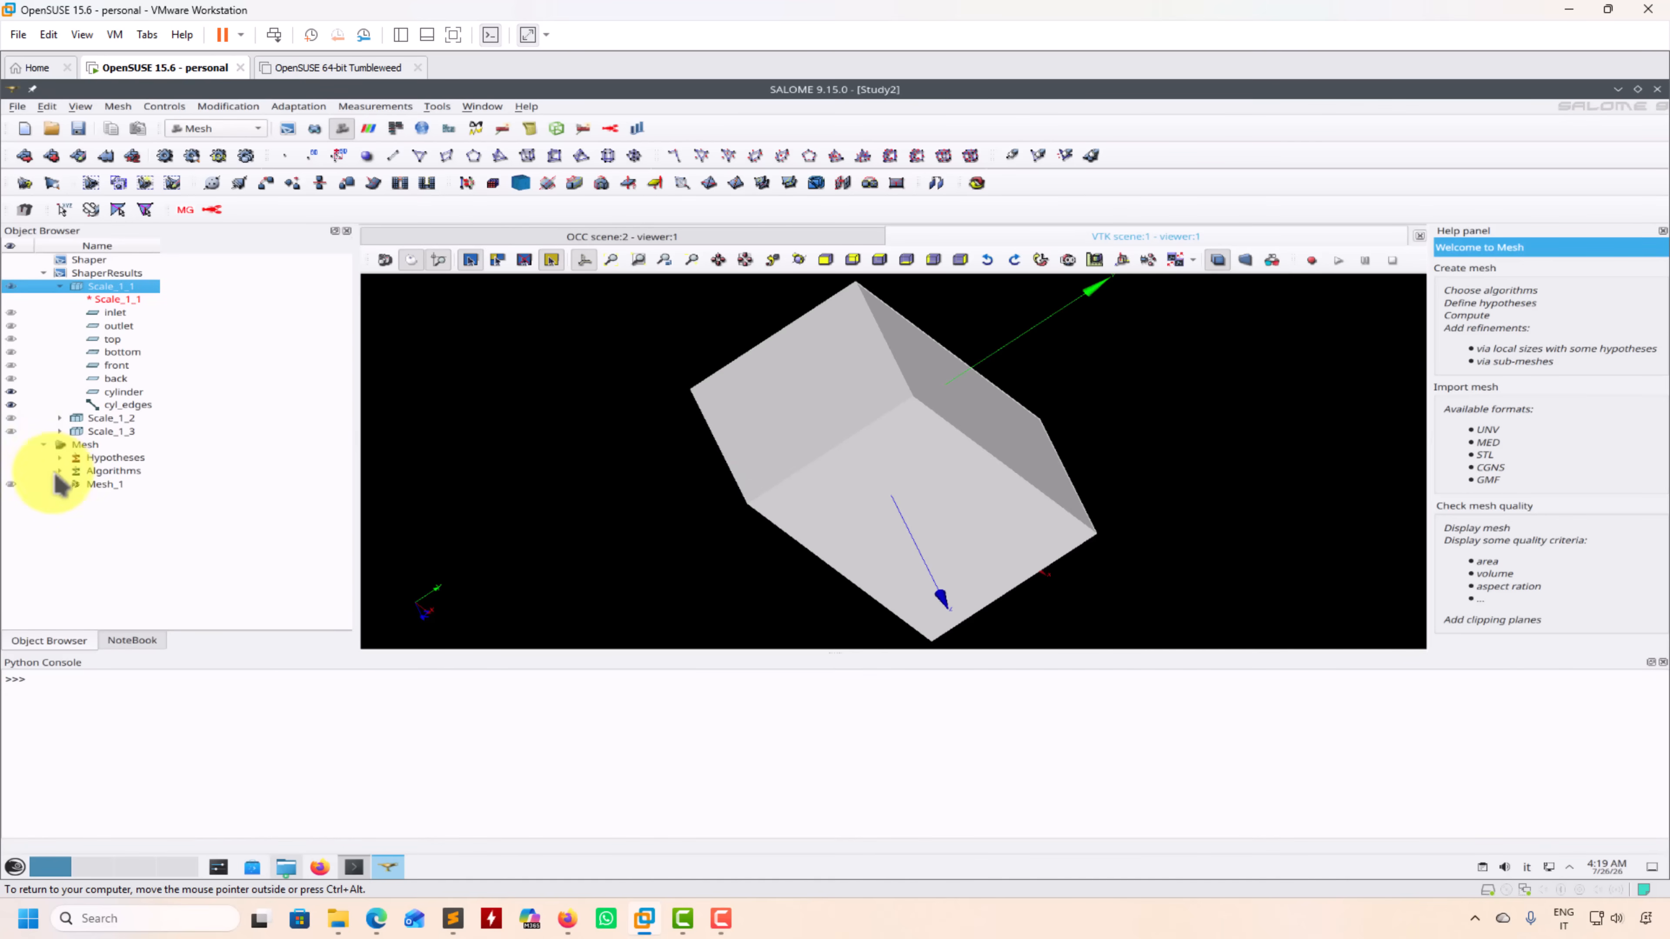
pyautogui.rightClick(103, 486)
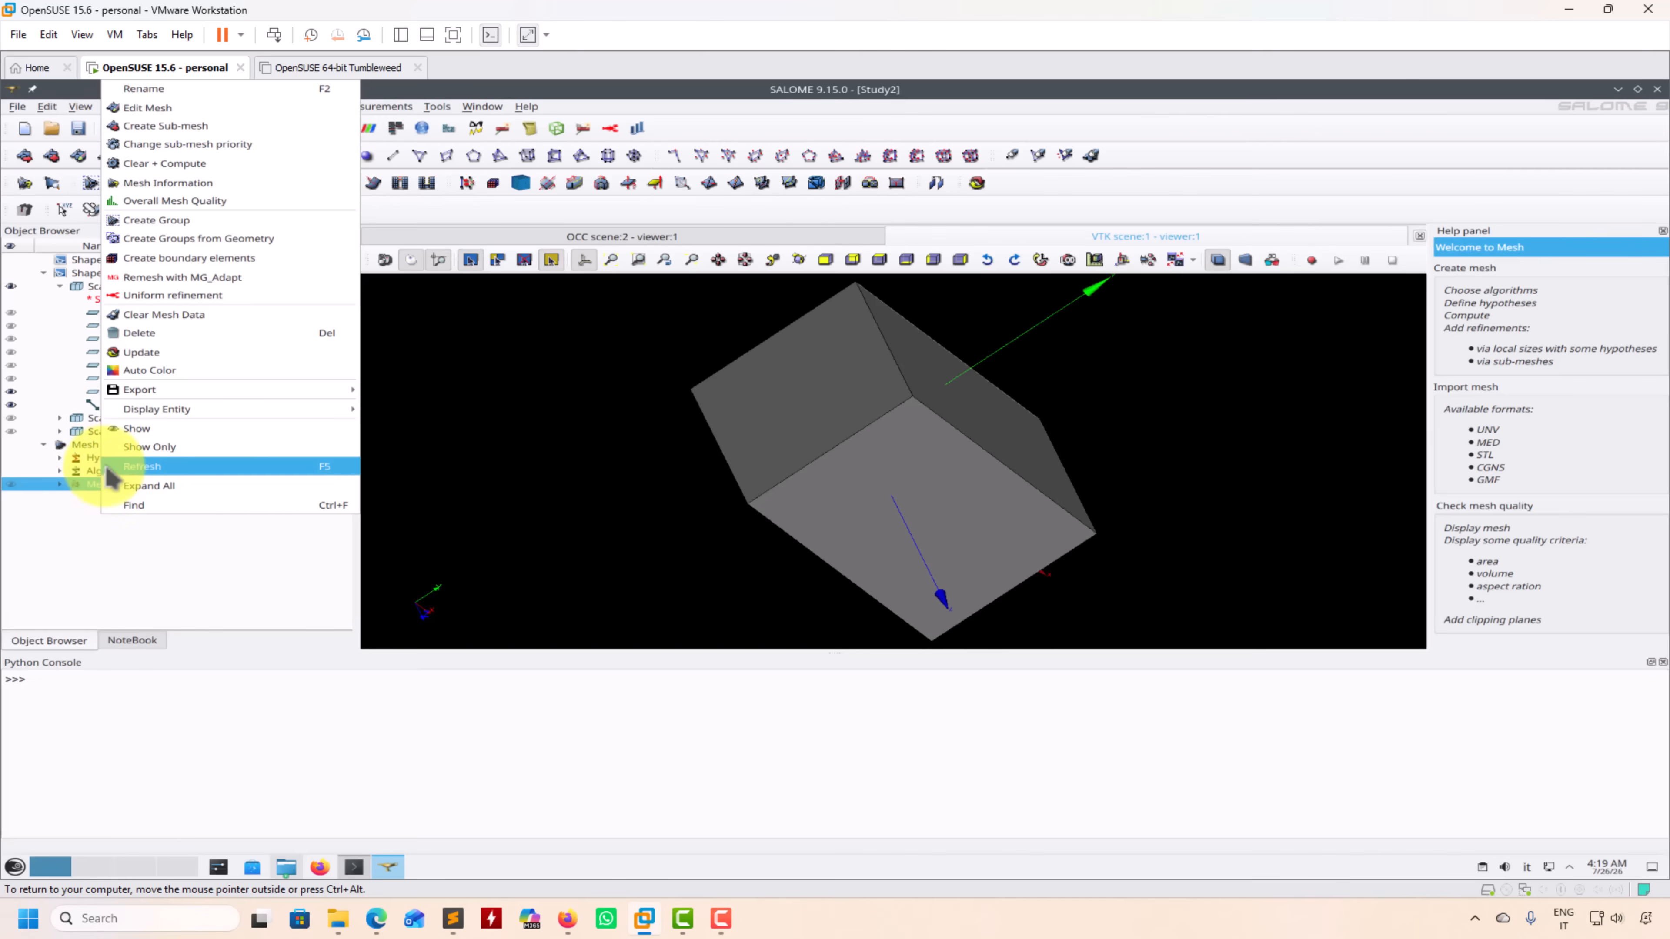
pyautogui.click(164, 448)
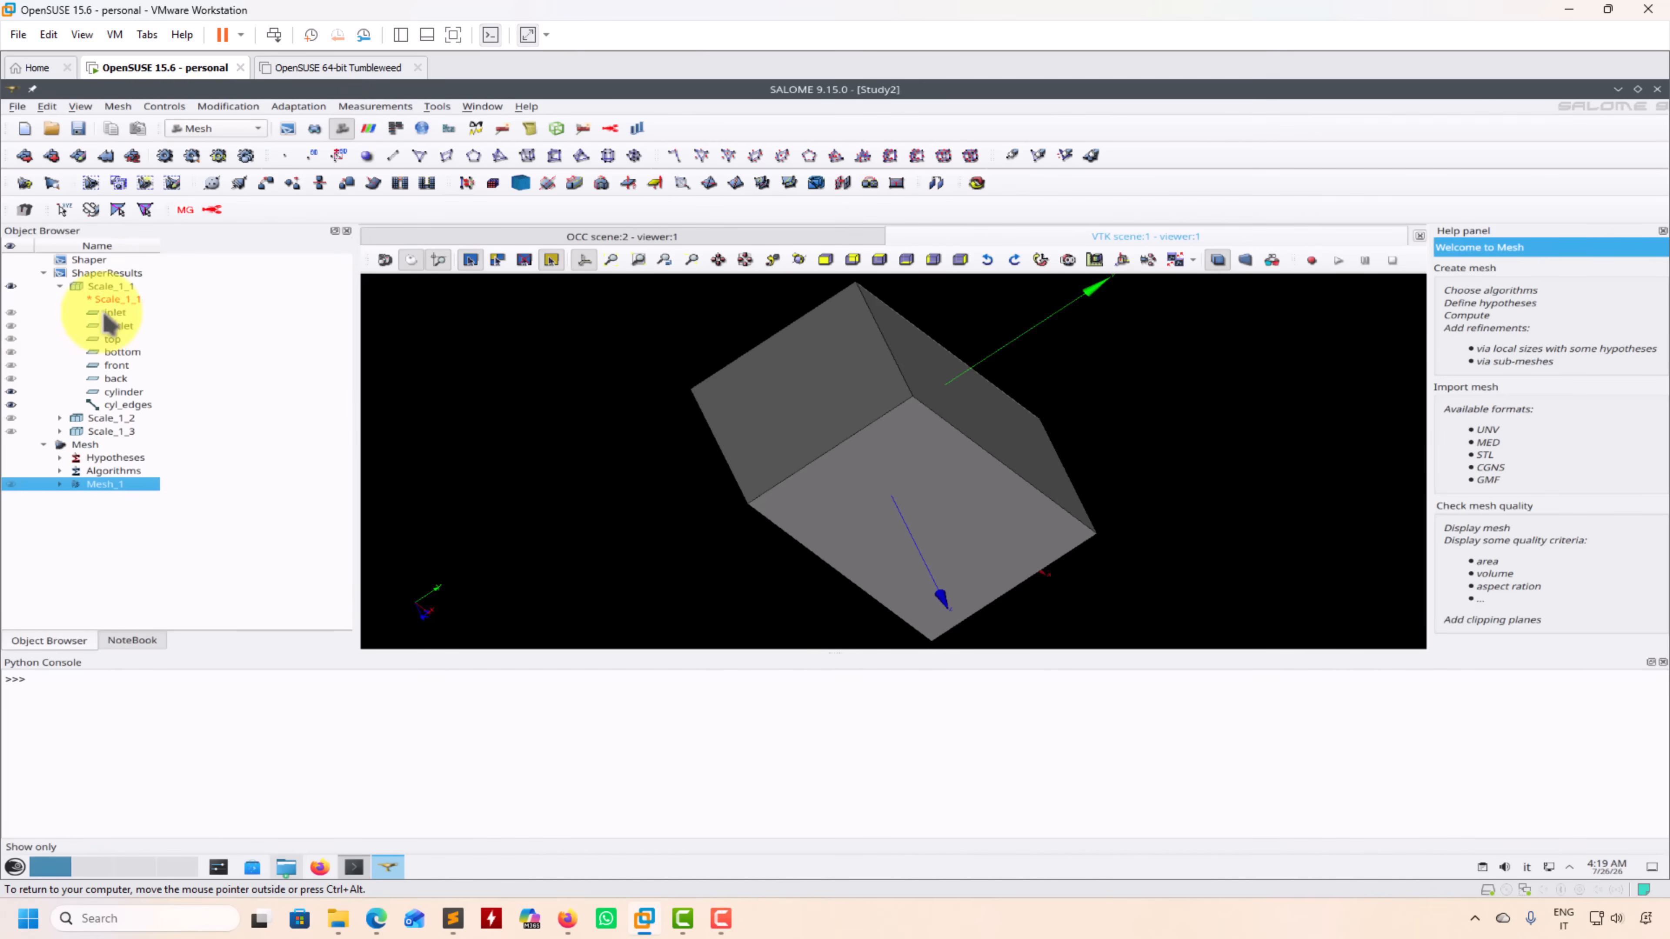
pyautogui.rightClick(101, 289)
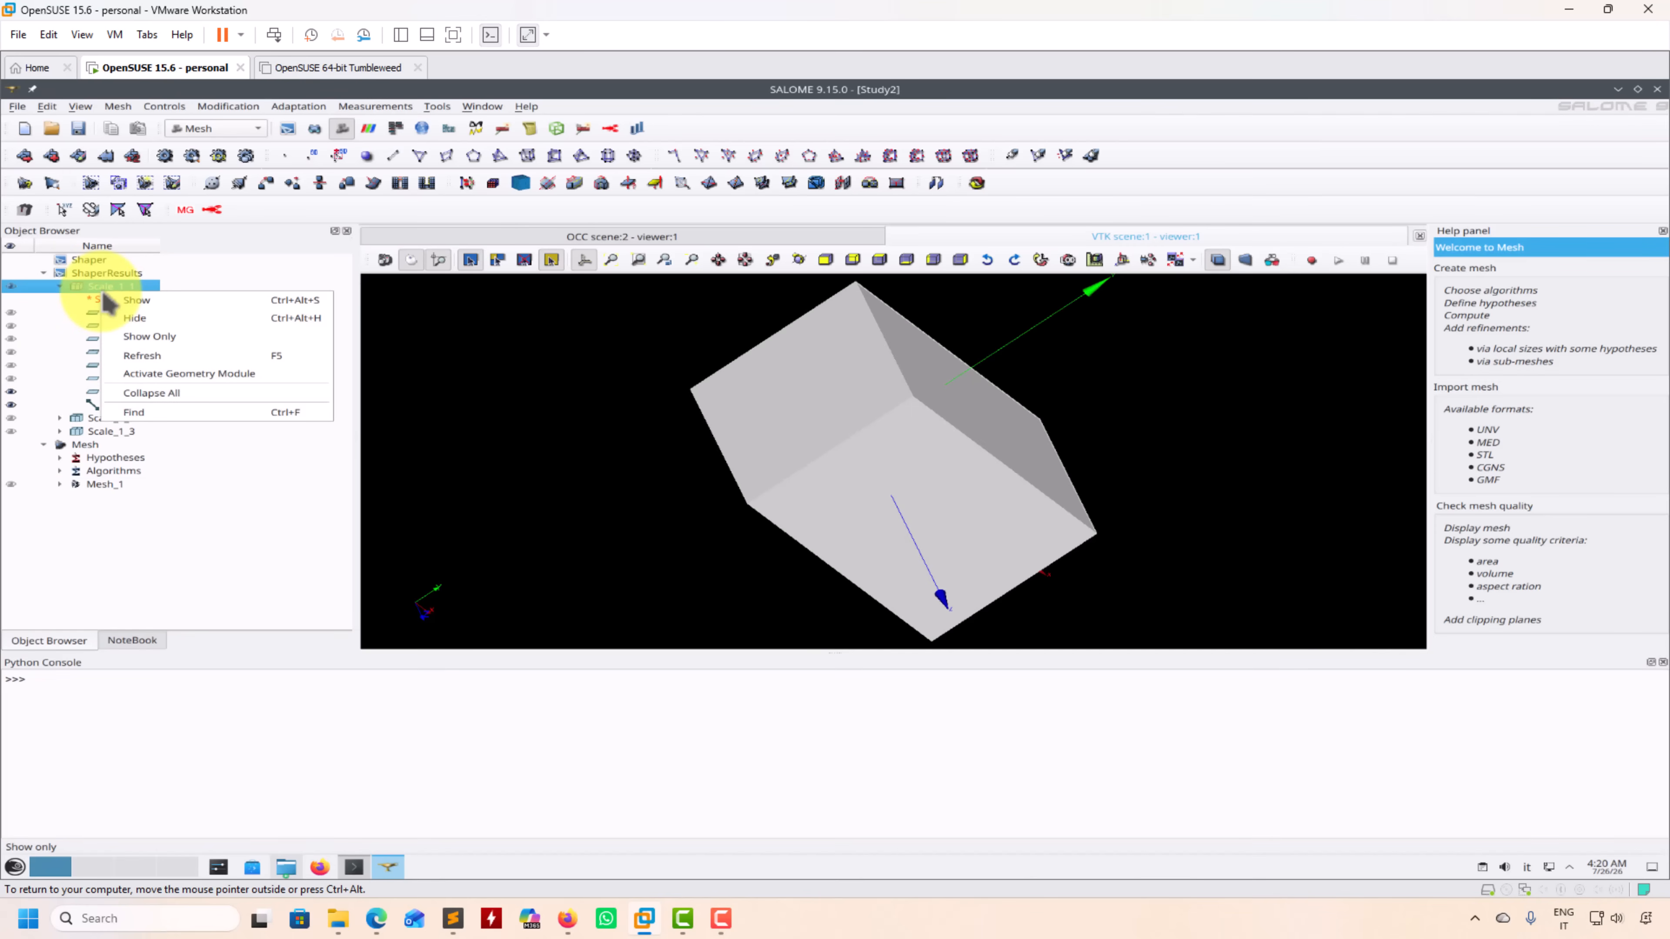
pyautogui.click(38, 395)
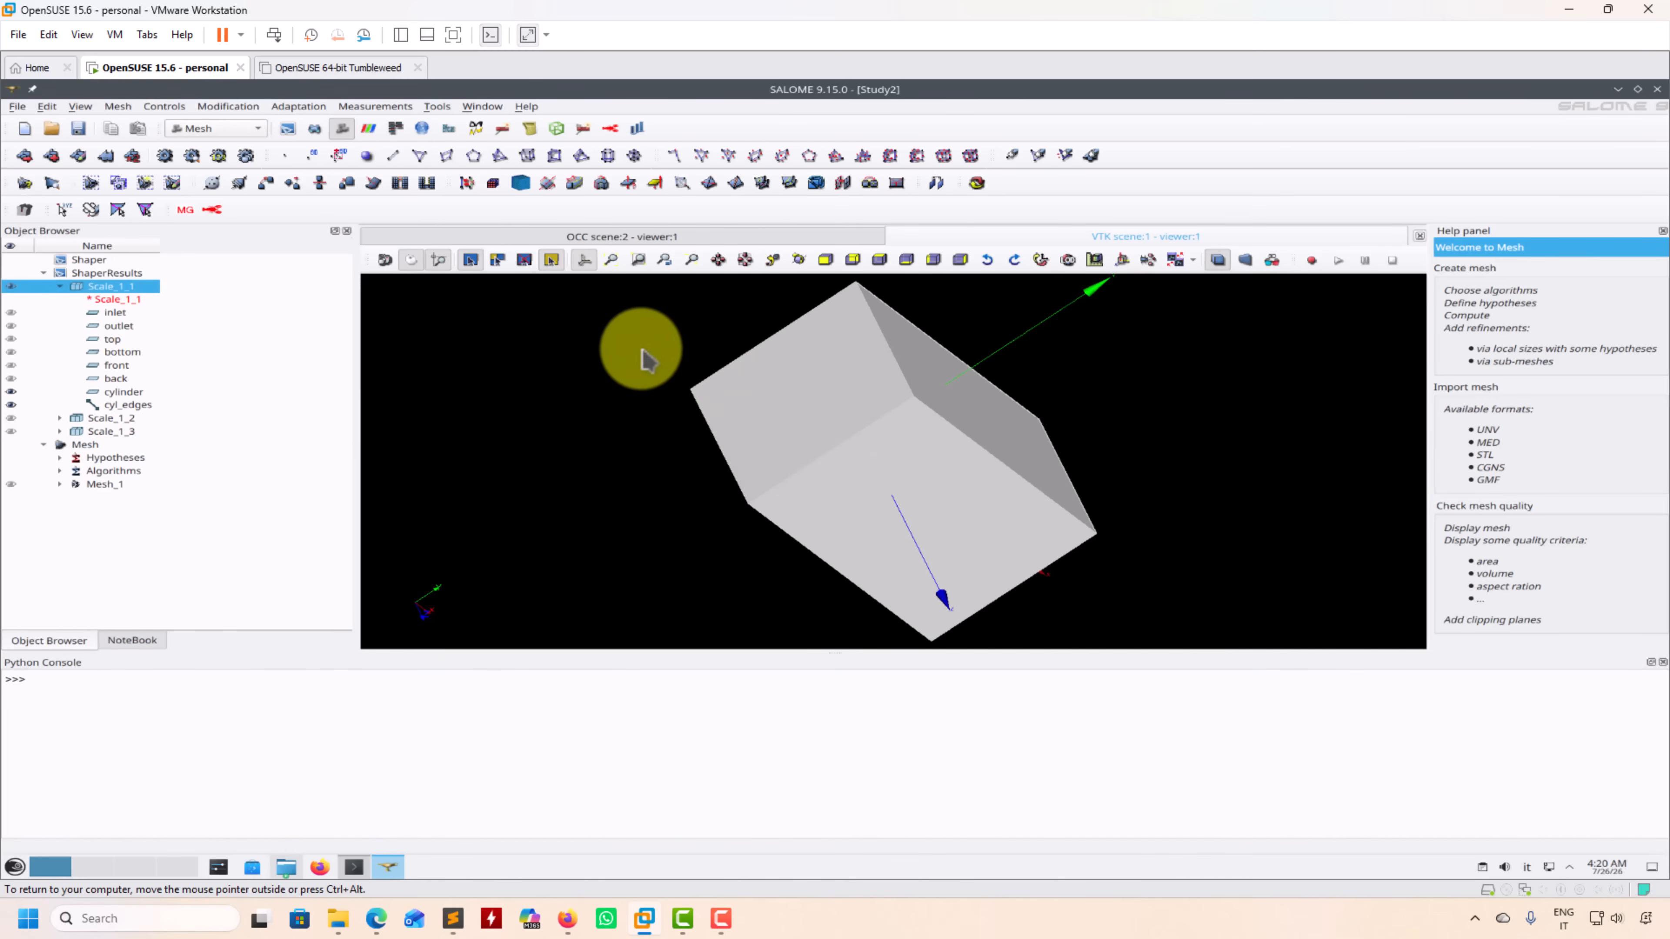
pyautogui.moveTo(641, 349); pyautogui.dragTo(493, 356)
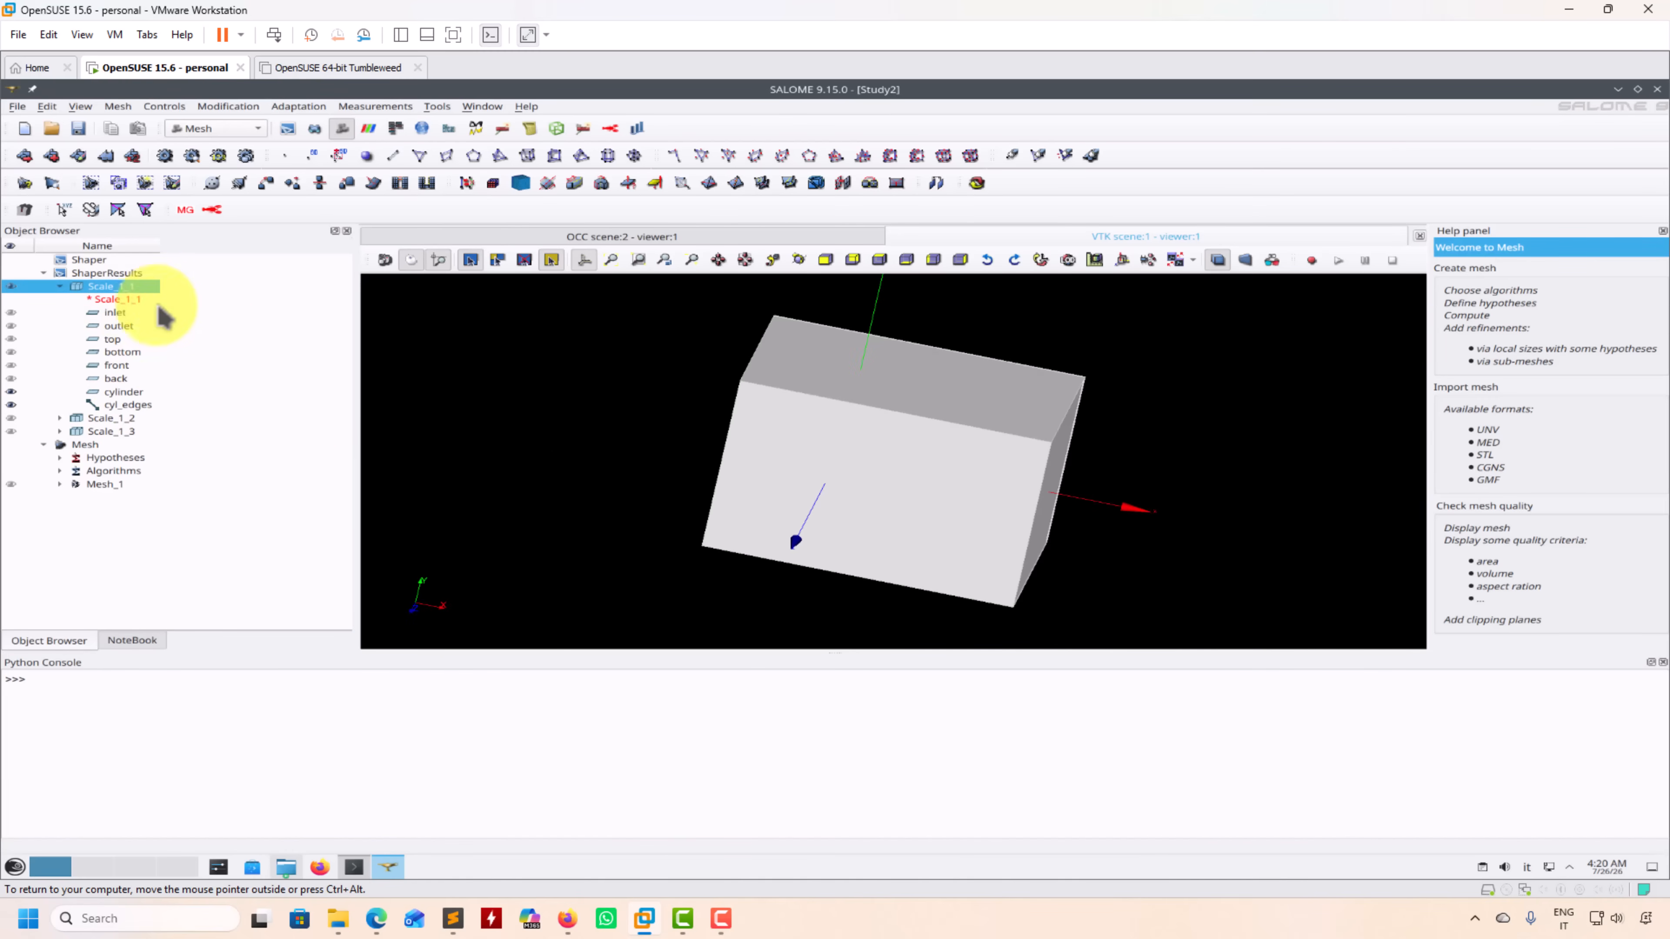
pyautogui.moveTo(670, 447); pyautogui.dragTo(231, 421)
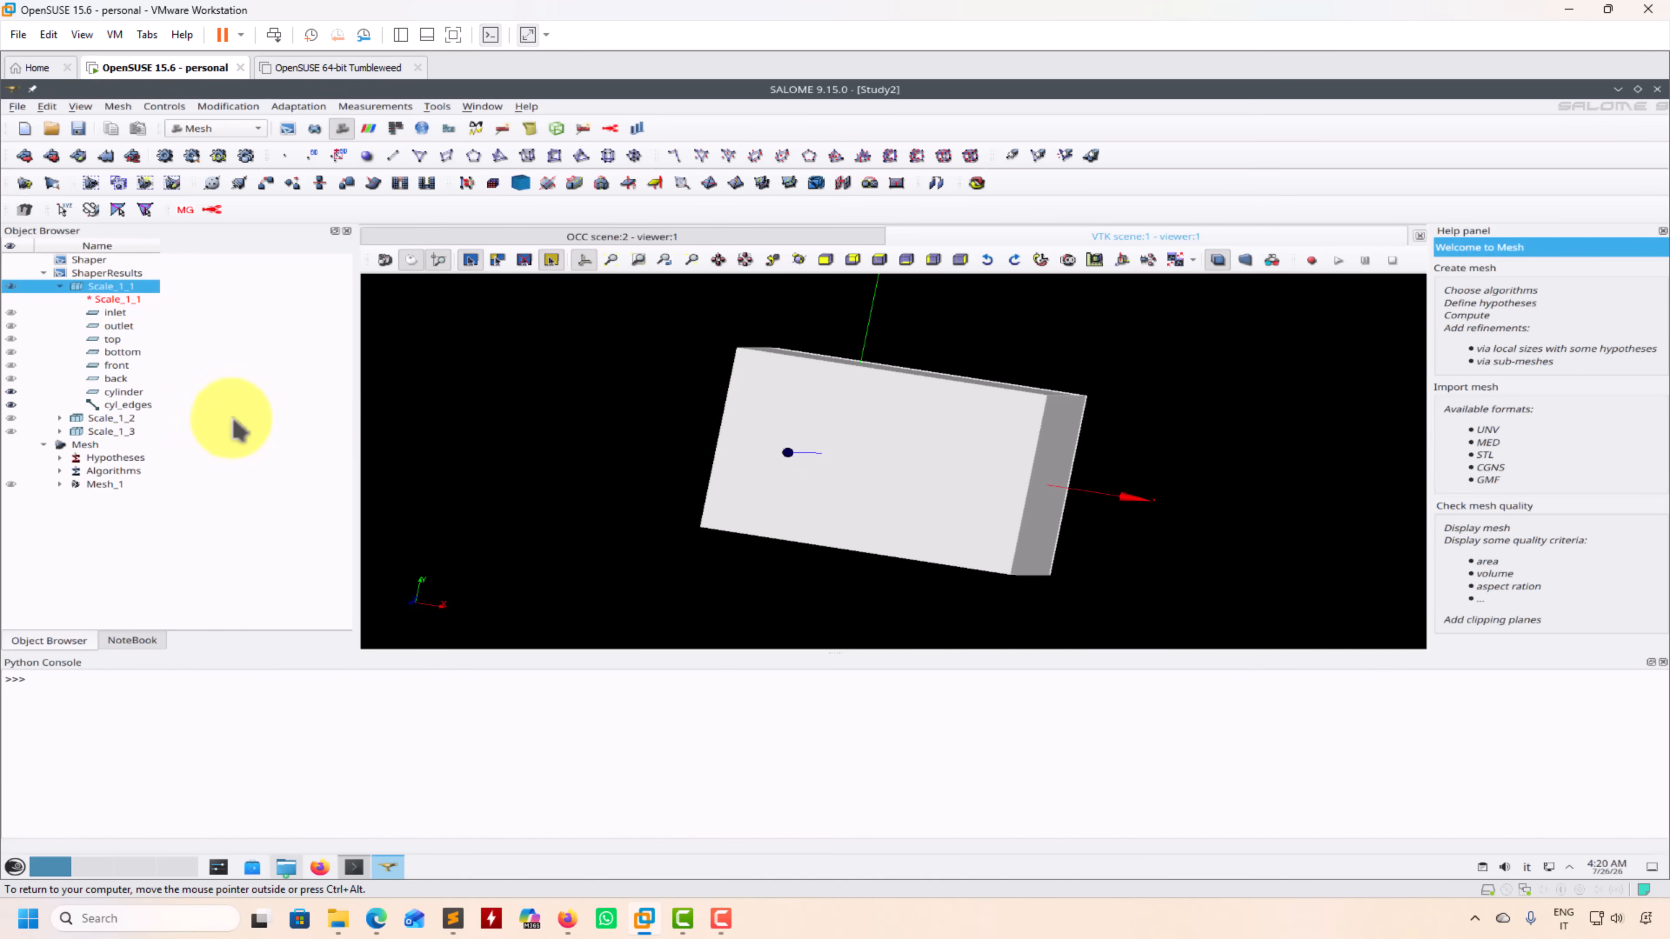
pyautogui.rightClick(124, 287)
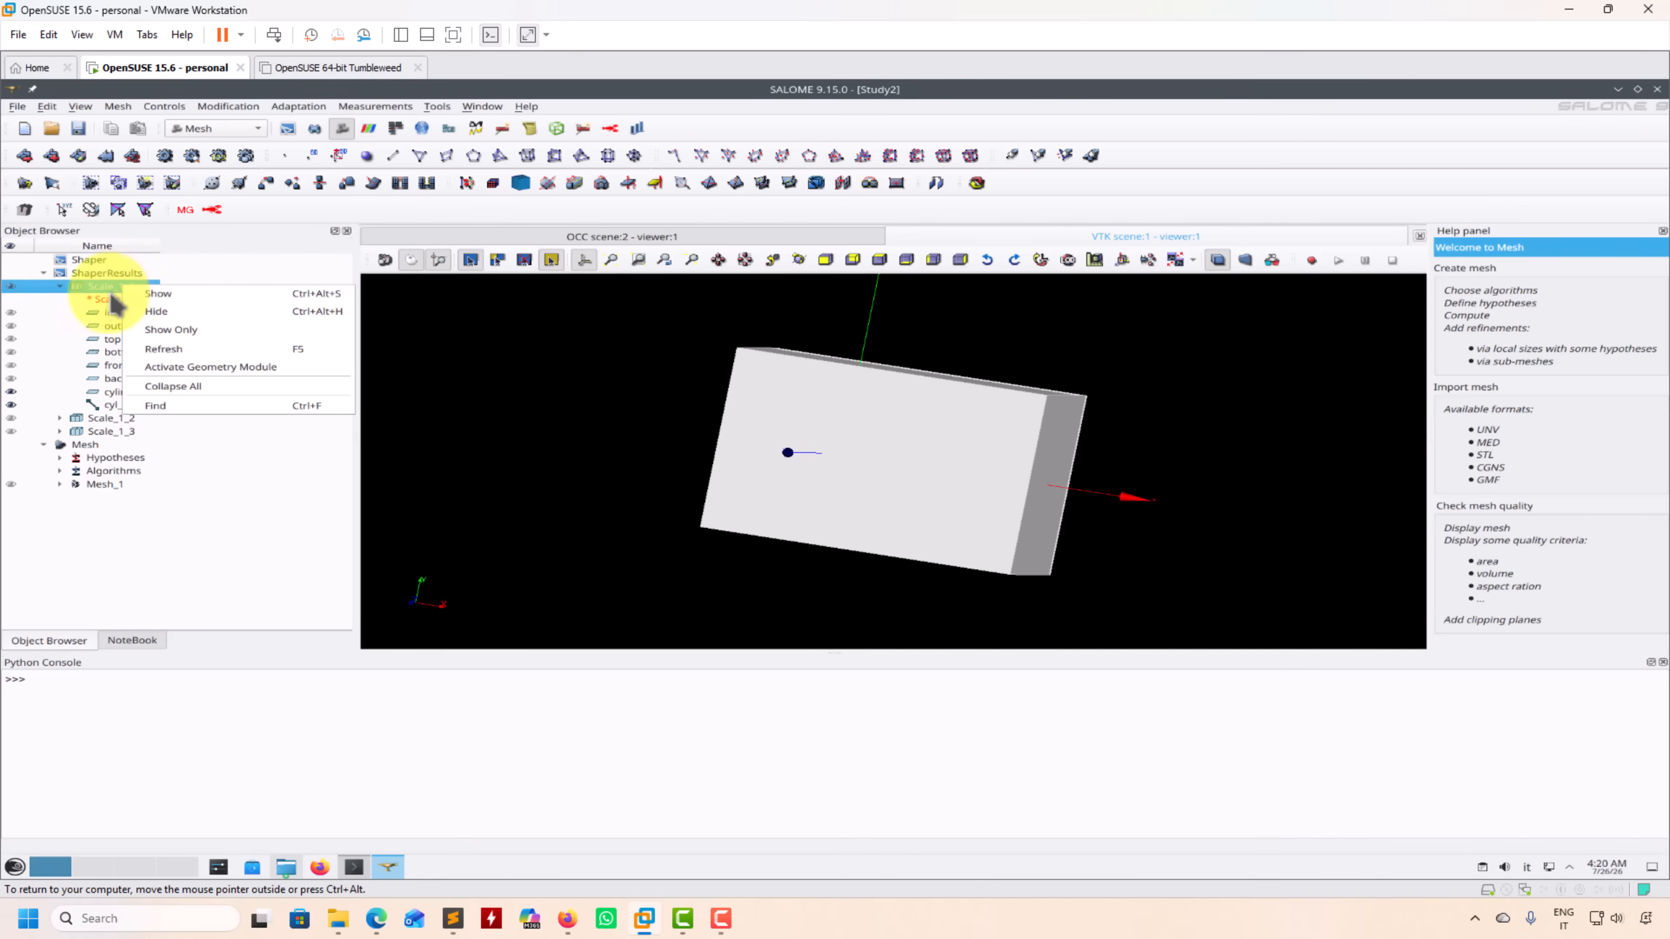
pyautogui.click(31, 322)
pyautogui.rightClick(131, 395)
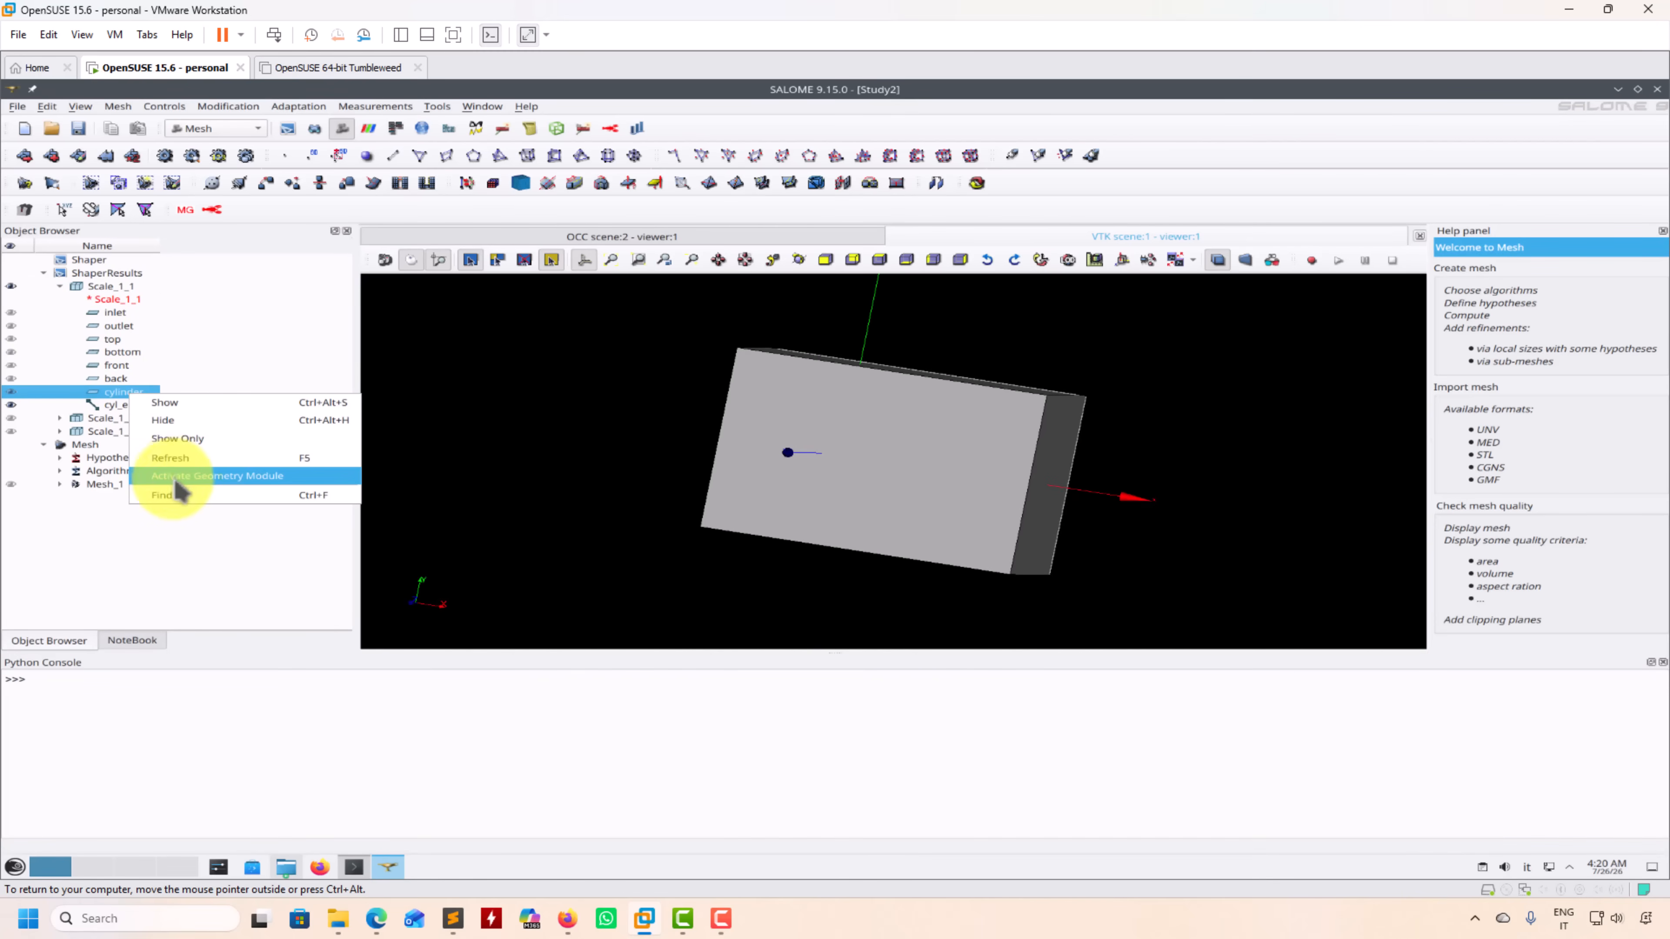
pyautogui.click(519, 457)
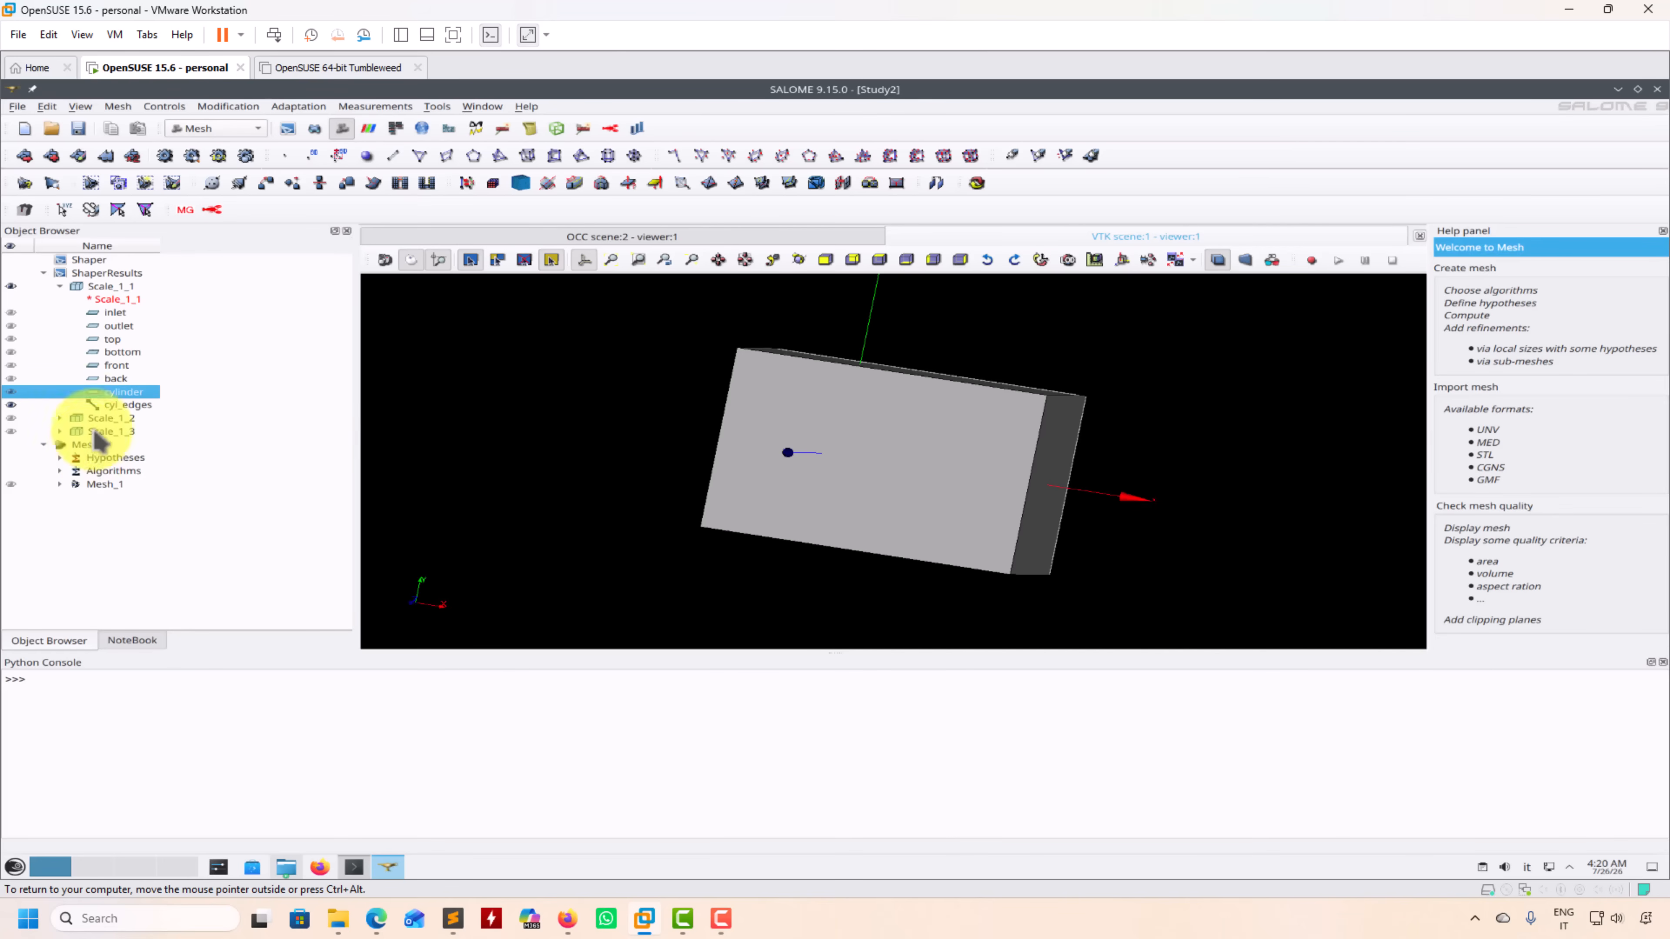
pyautogui.click(118, 106)
pyautogui.click(601, 483)
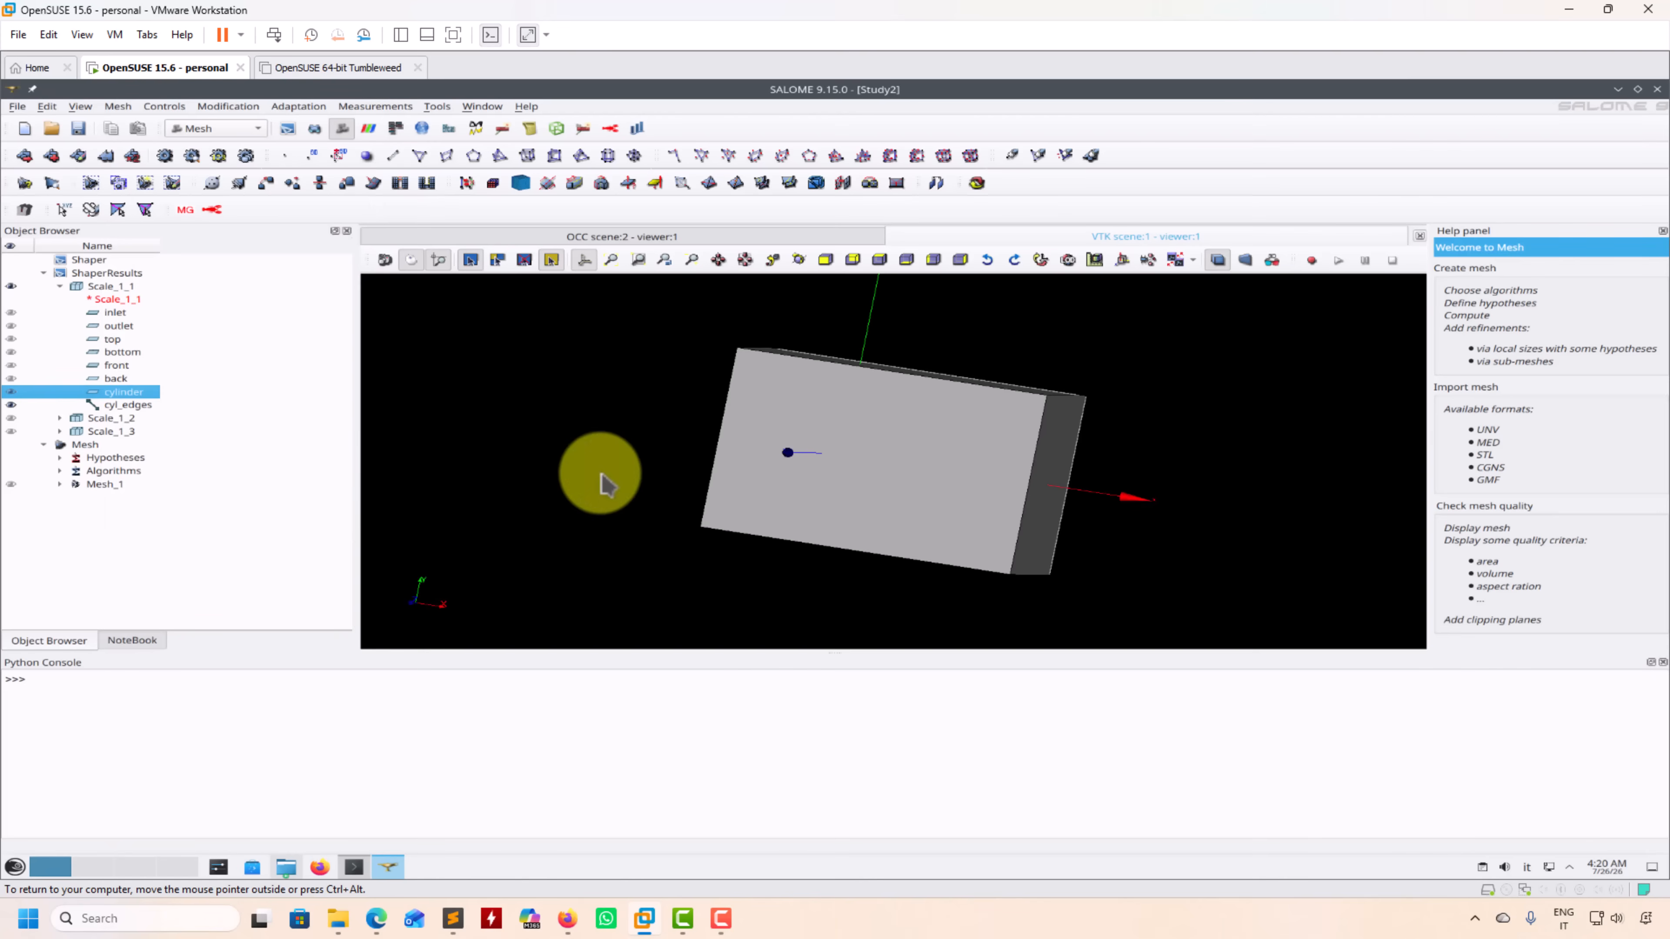
# Expand Mesh_1 and its Groups of Faces in the object tree, and collapse Scale_1_1
pyautogui.click(60, 485)
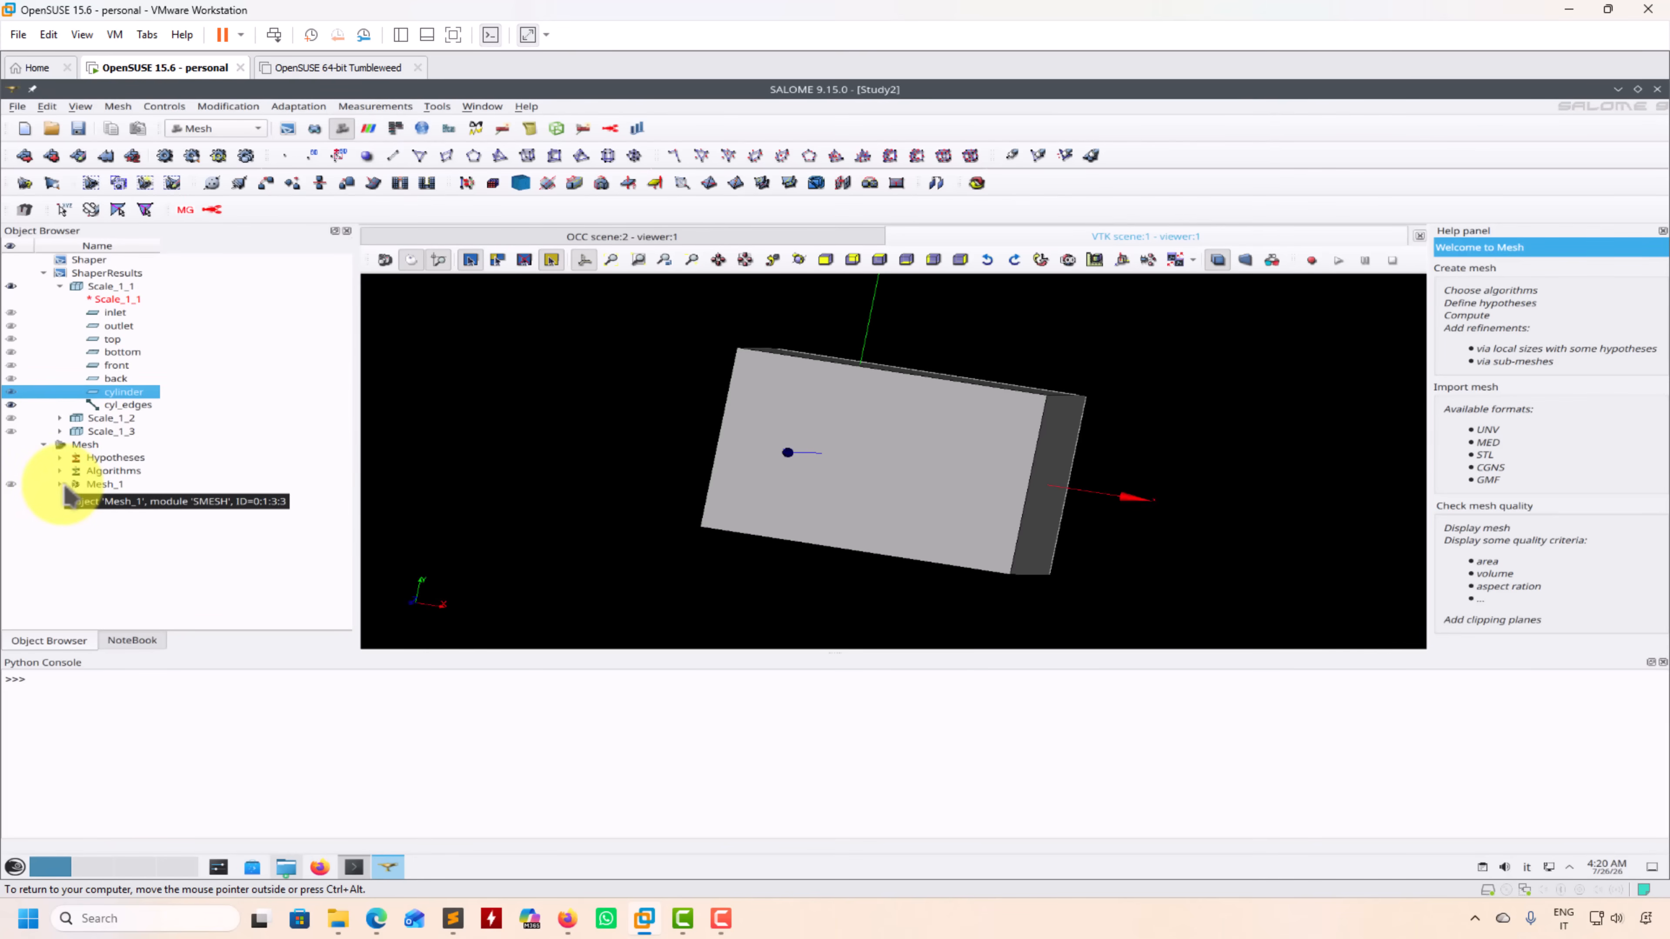
pyautogui.click(62, 288)
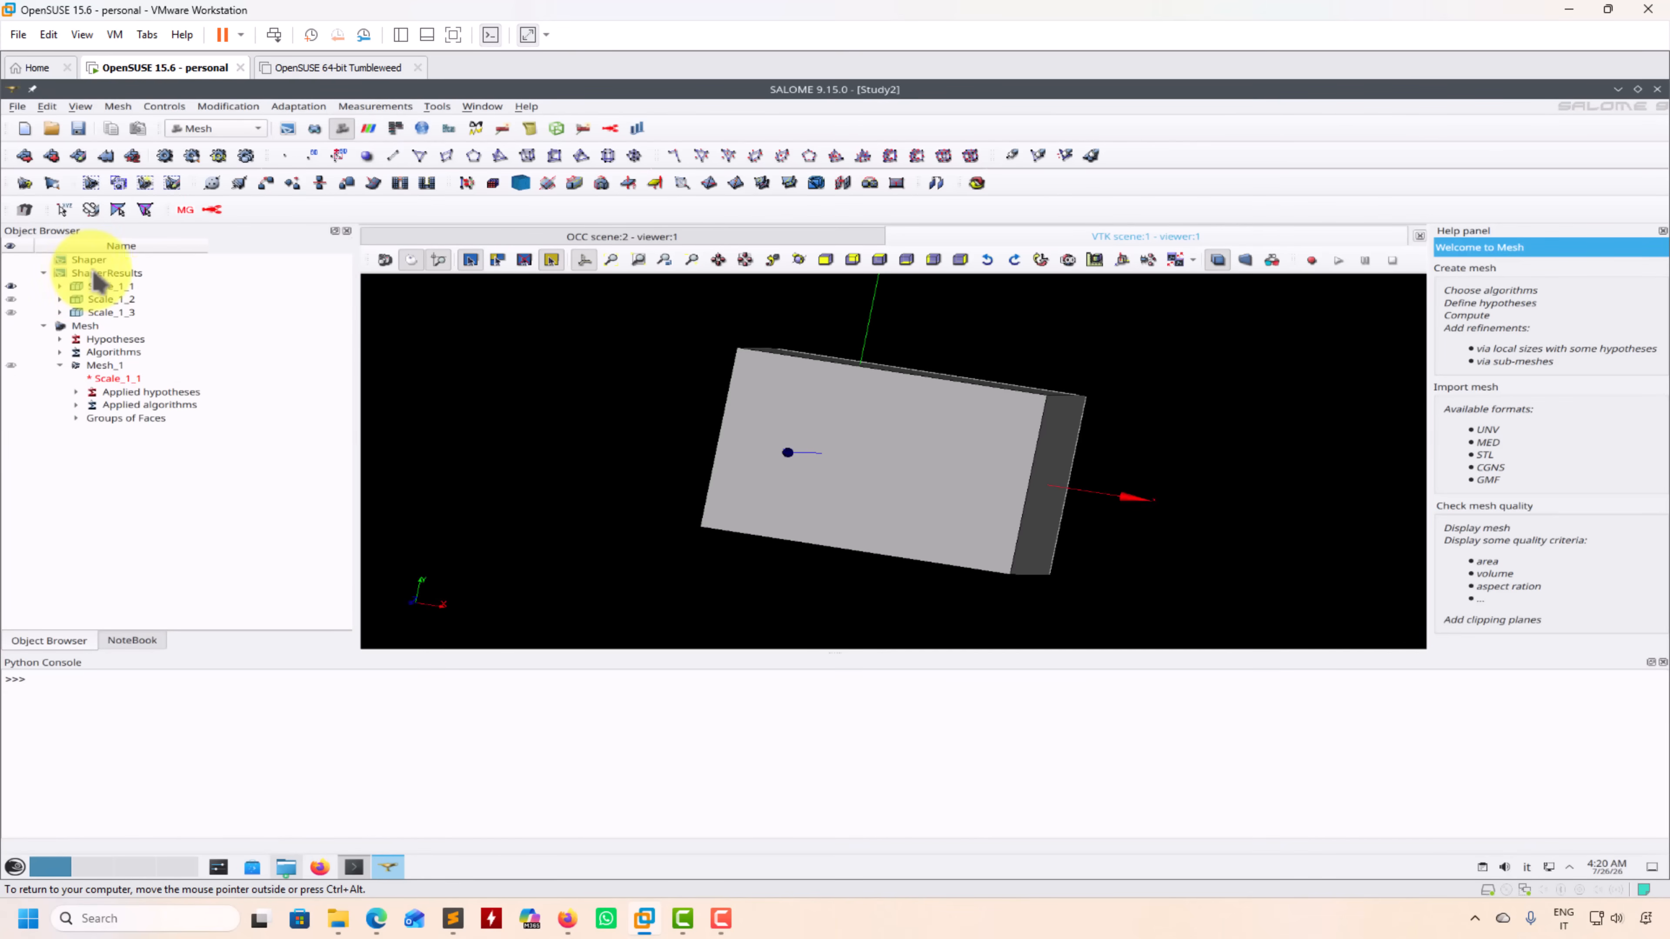
pyautogui.rightClick(95, 271)
pyautogui.click(65, 525)
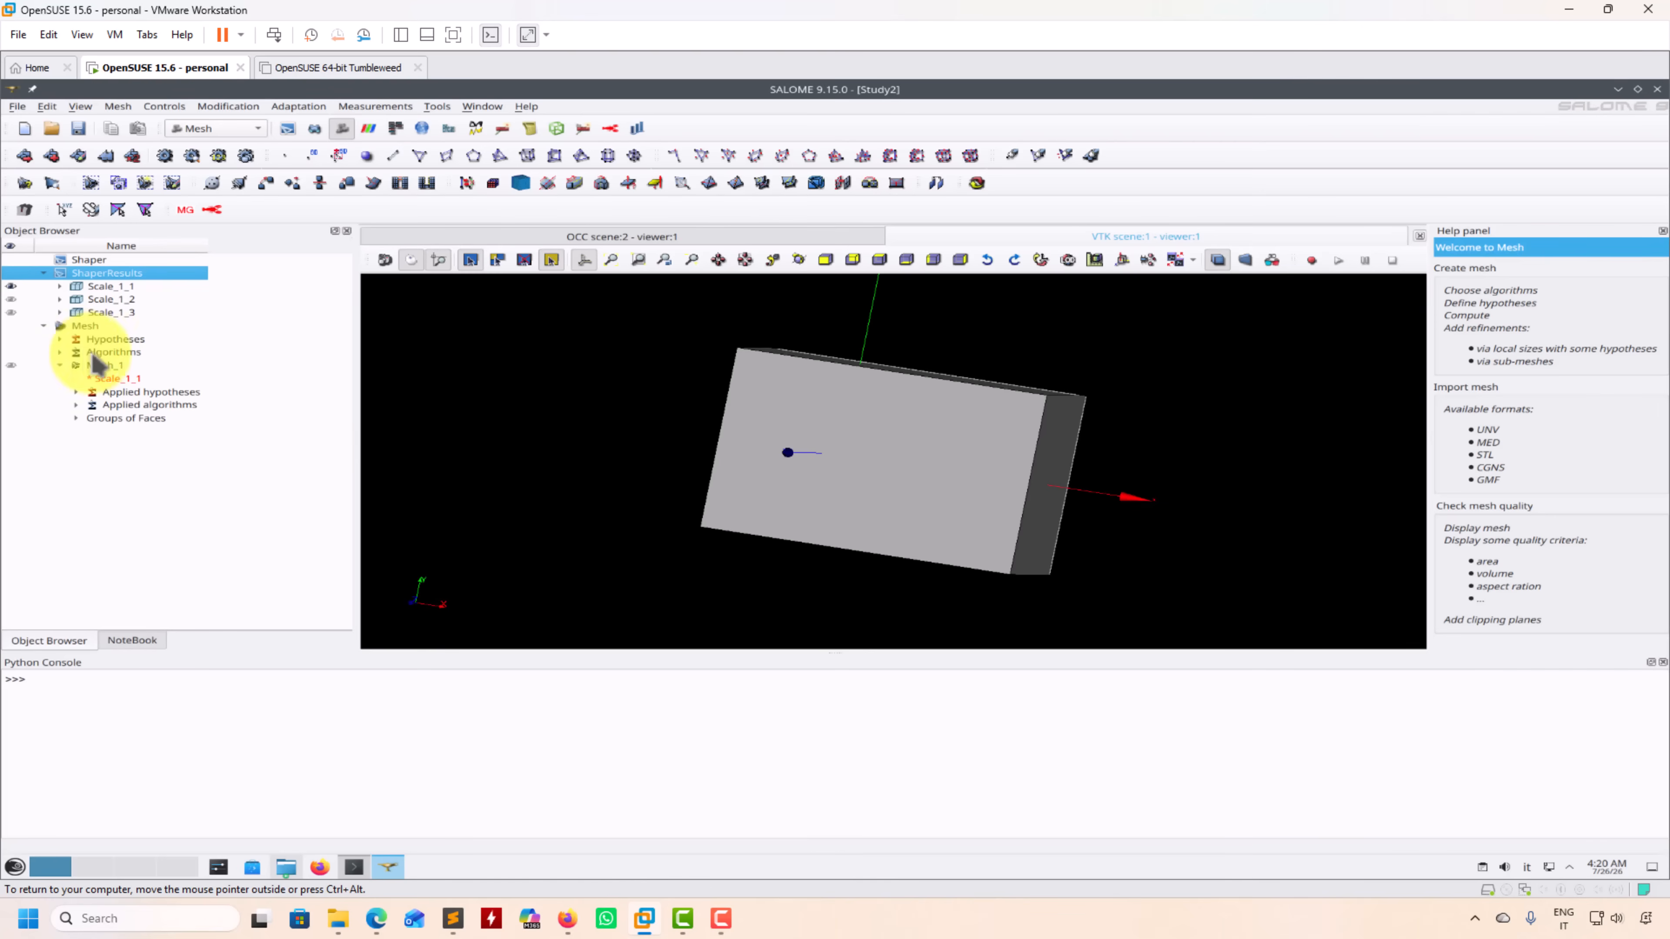
pyautogui.click(110, 367)
pyautogui.click(76, 418)
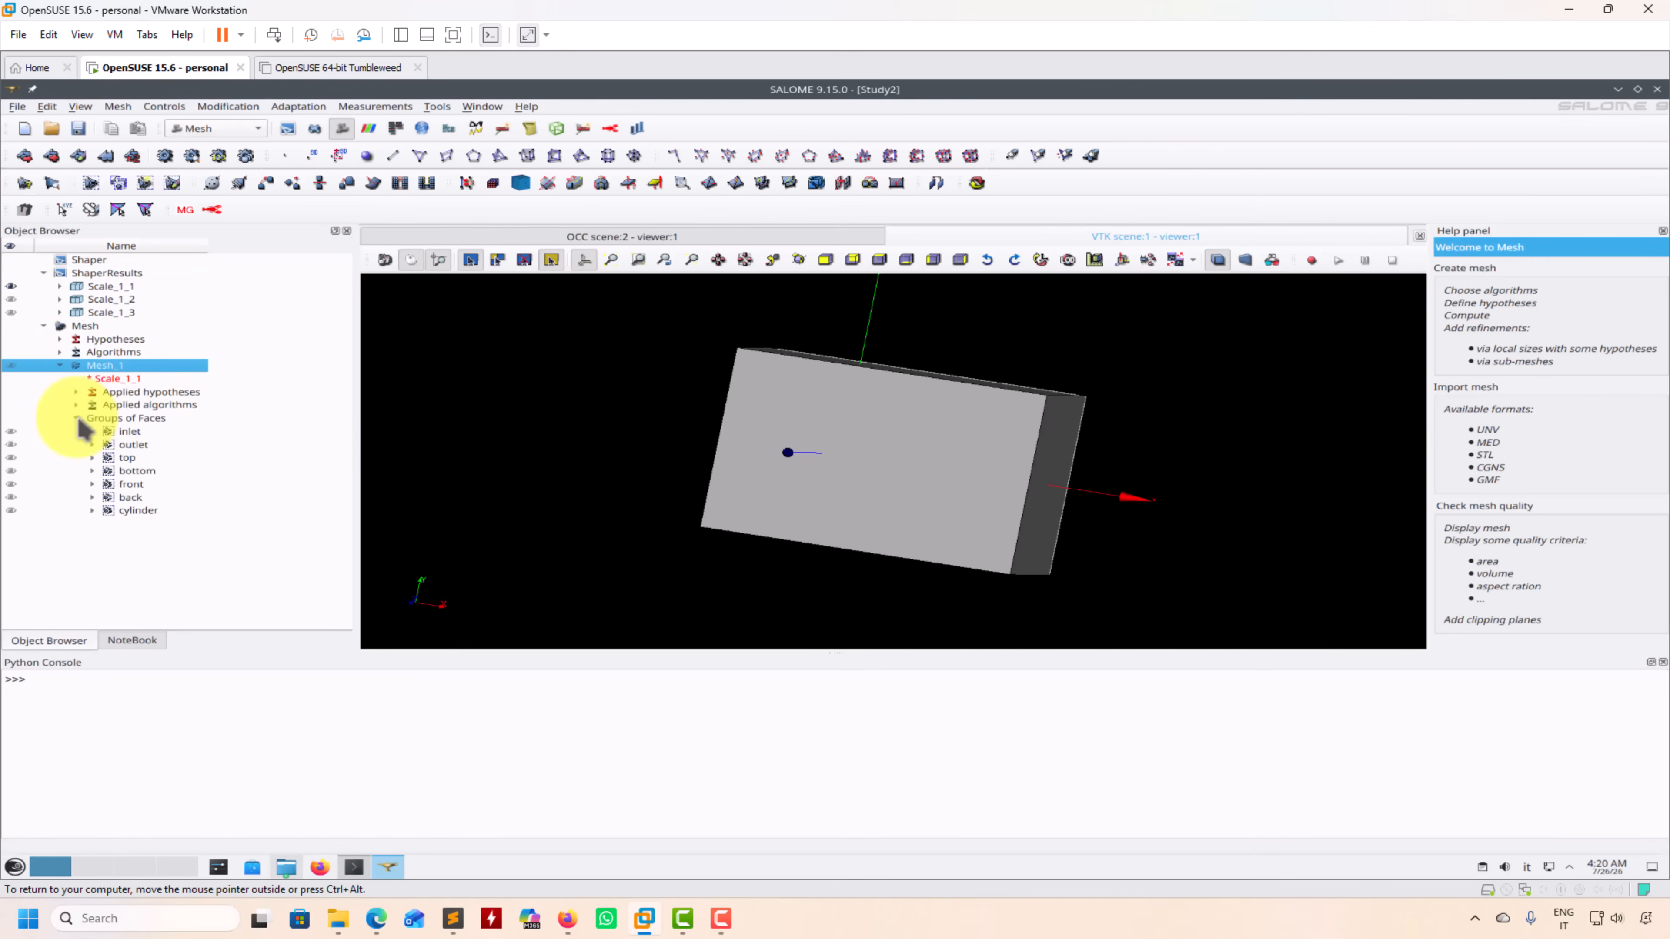
# Hide the Scale_1_1 geometry, show the inlet, outlet, top and cylinder face groups of Mesh_1, and inspect the cylinder mesh up close
pyautogui.click(26, 287)
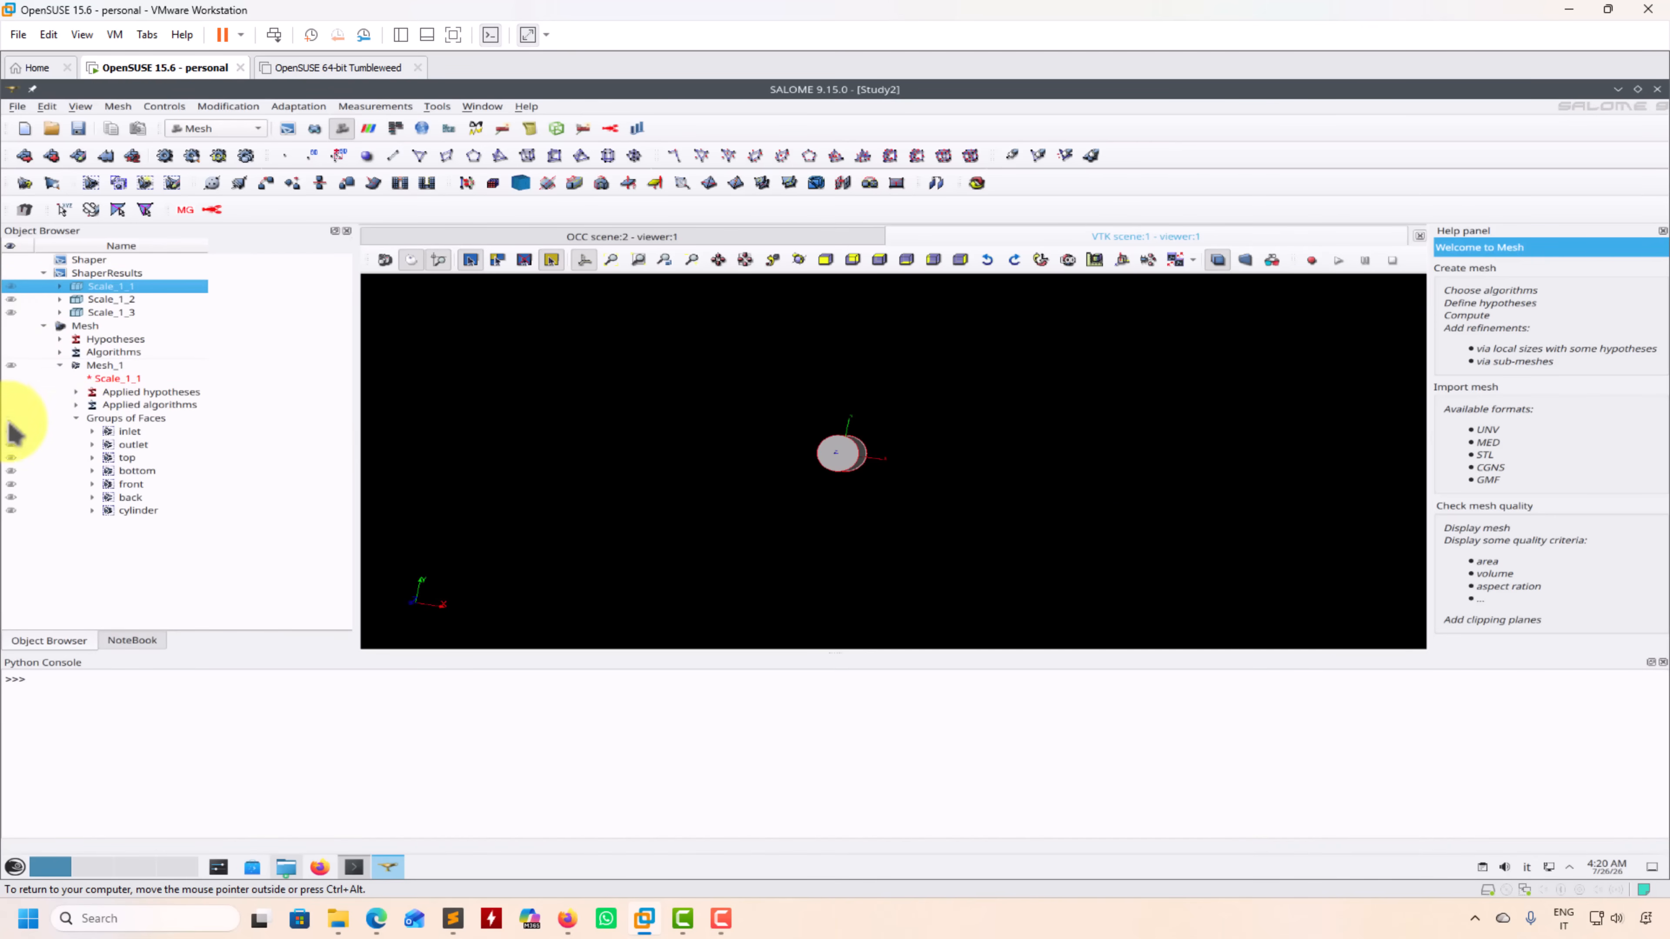
pyautogui.click(11, 431)
pyautogui.click(11, 444)
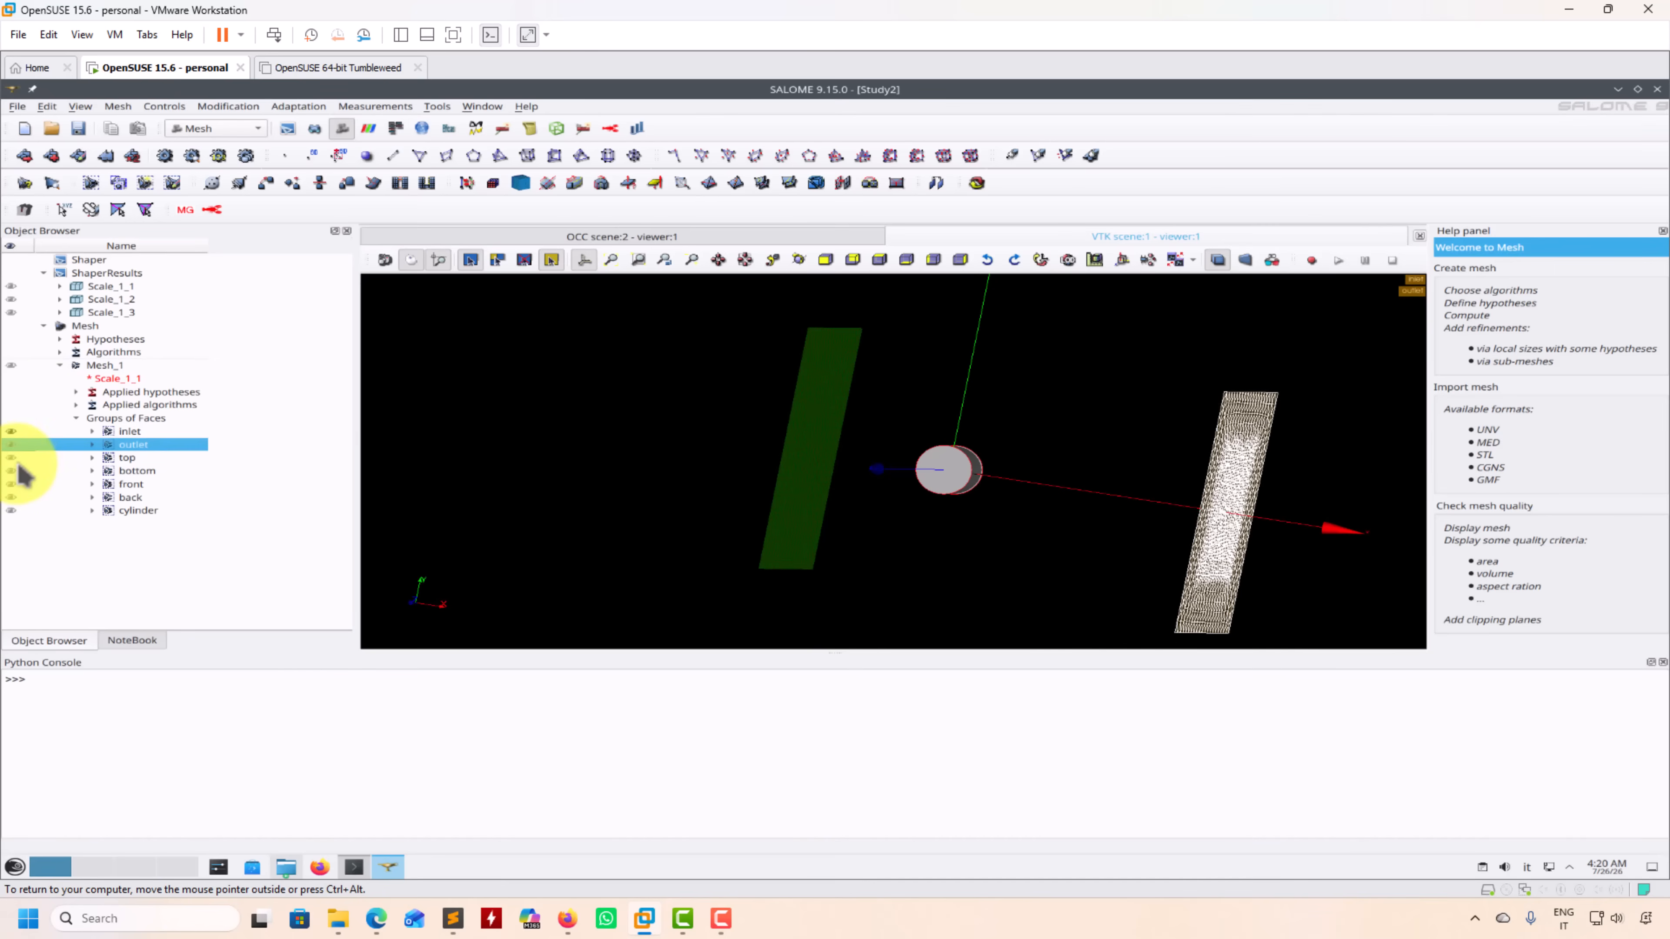
pyautogui.click(12, 458)
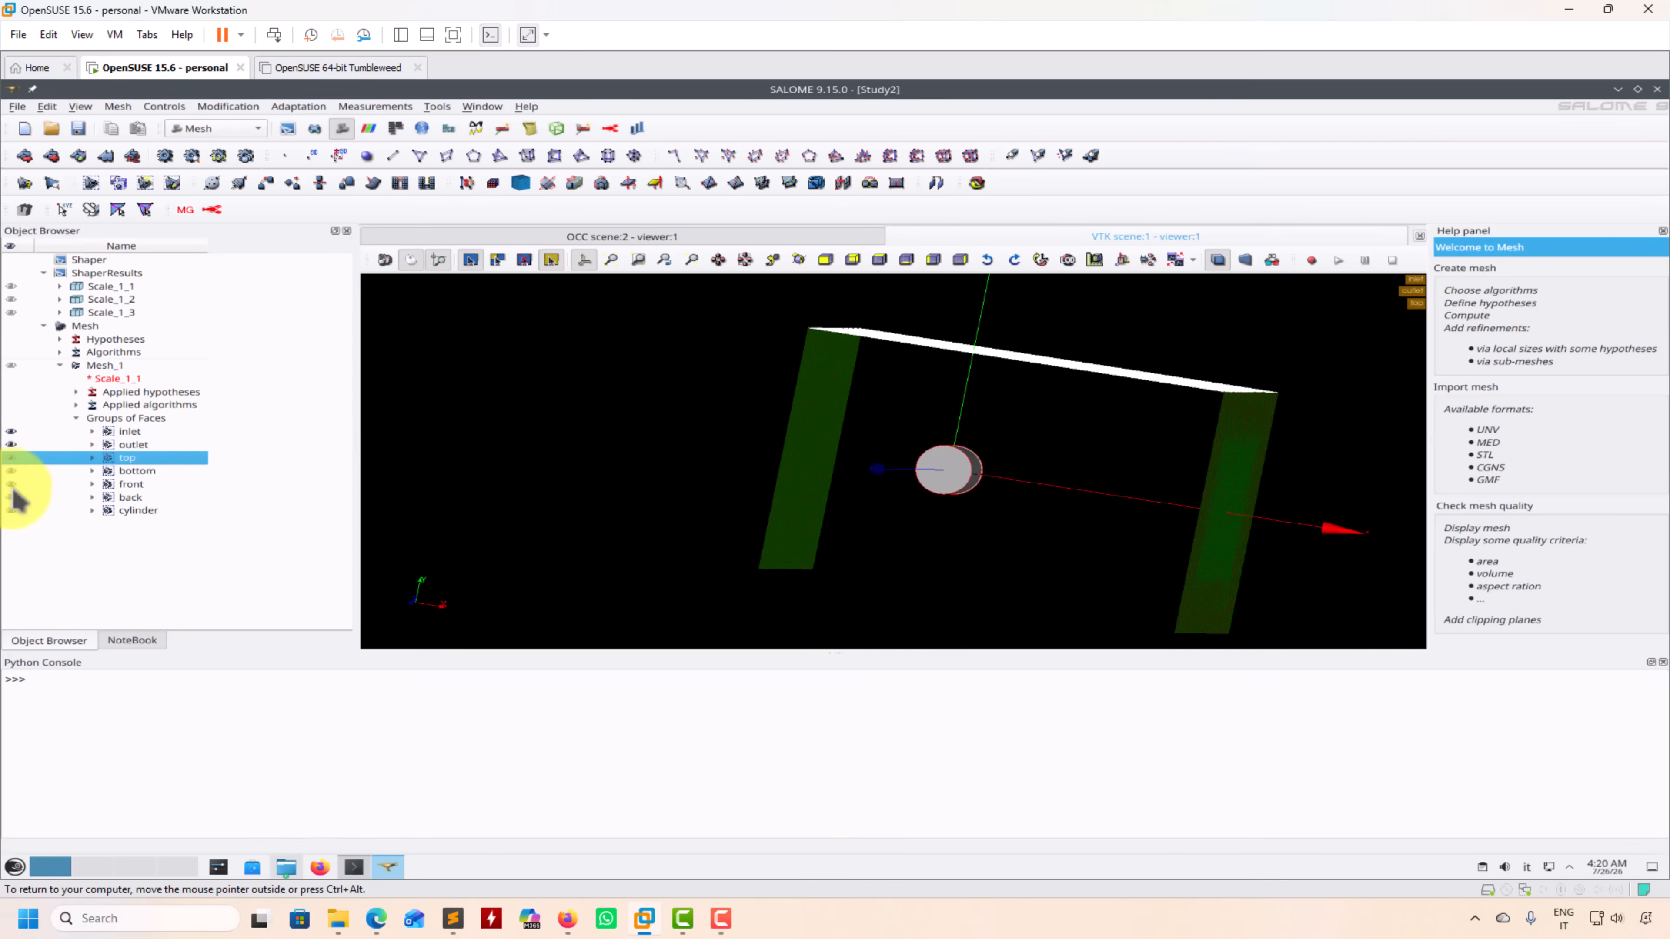
pyautogui.click(11, 509)
pyautogui.scroll(3, 962, 514)
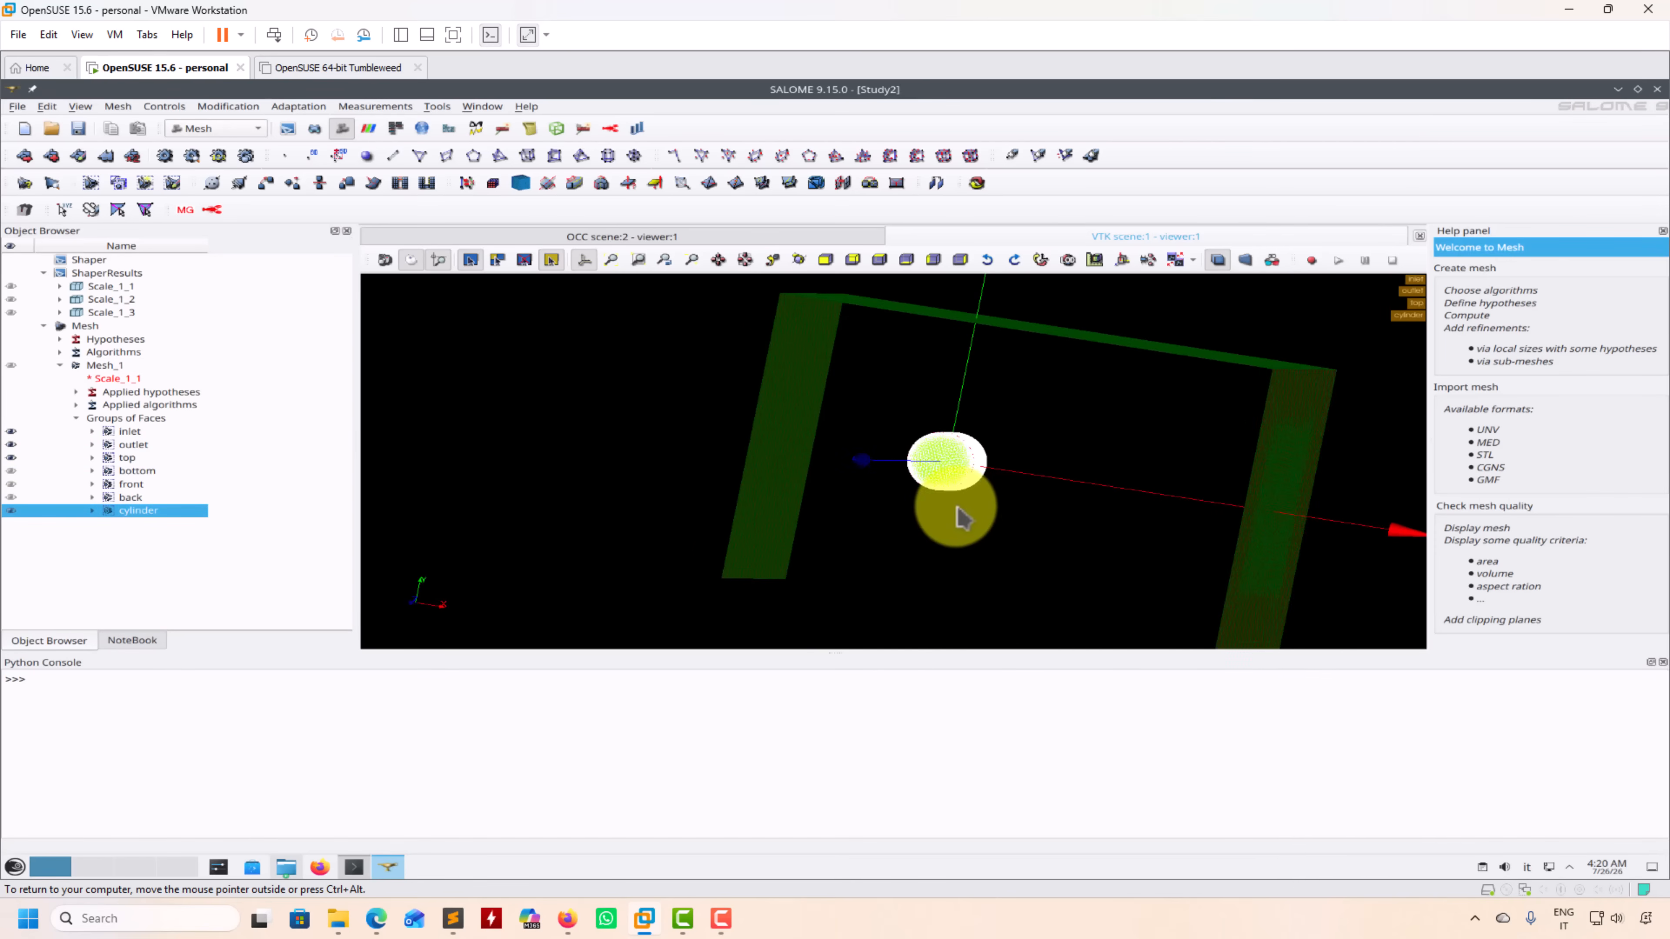
pyautogui.scroll(5, 962, 515)
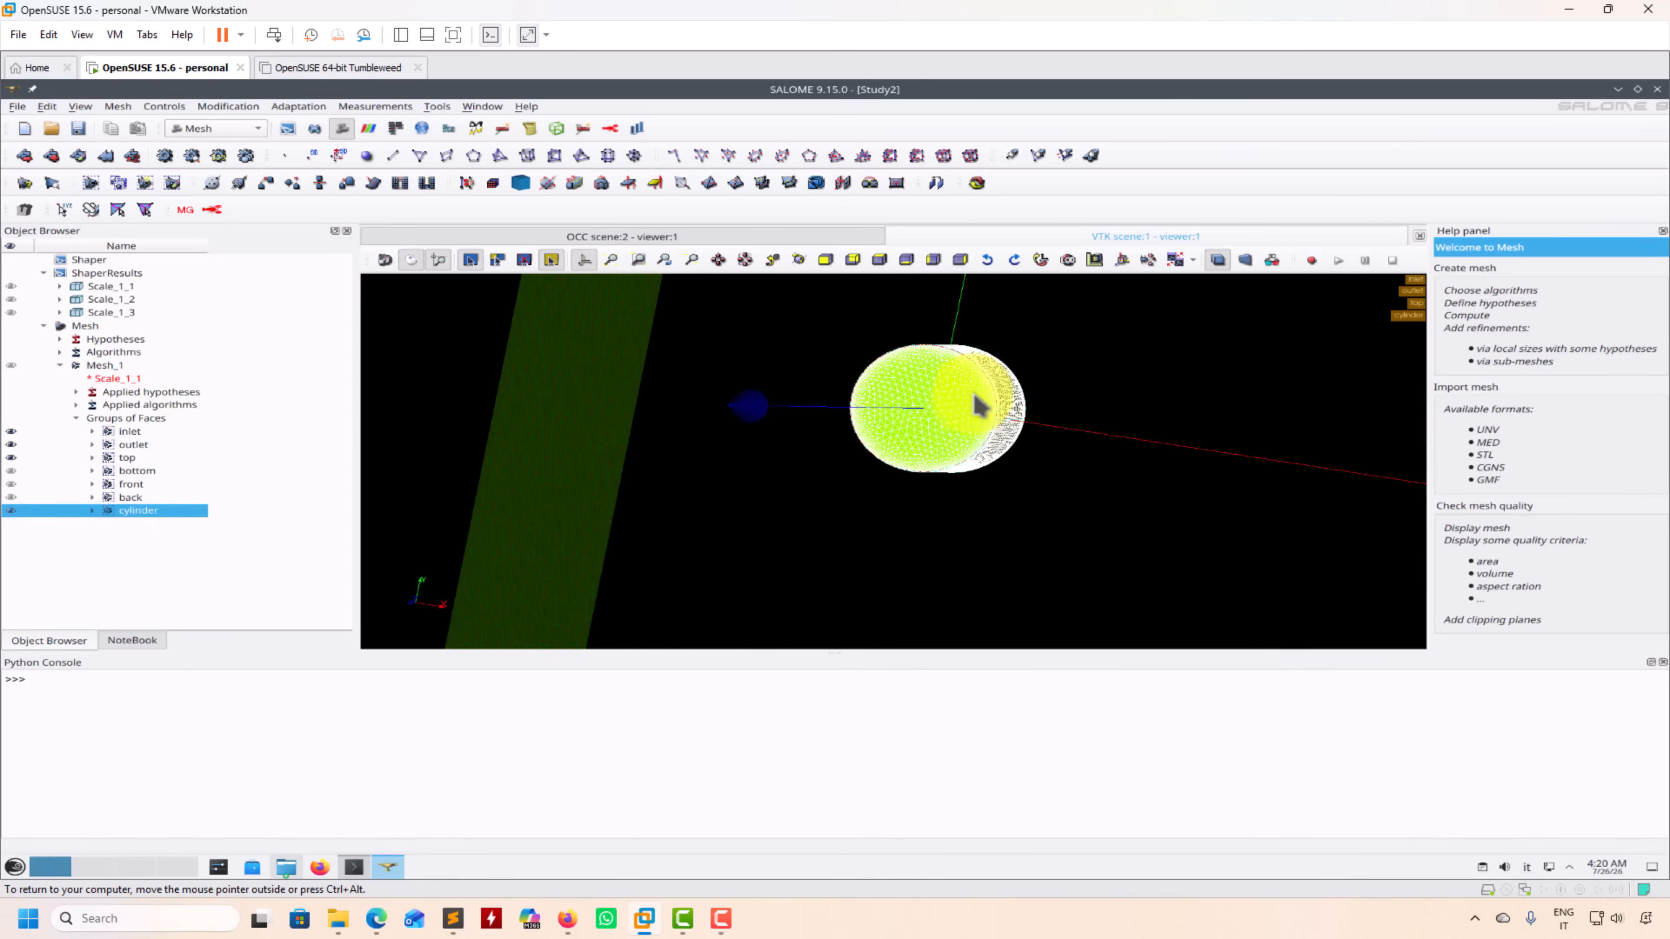
pyautogui.scroll(5, 1013, 449)
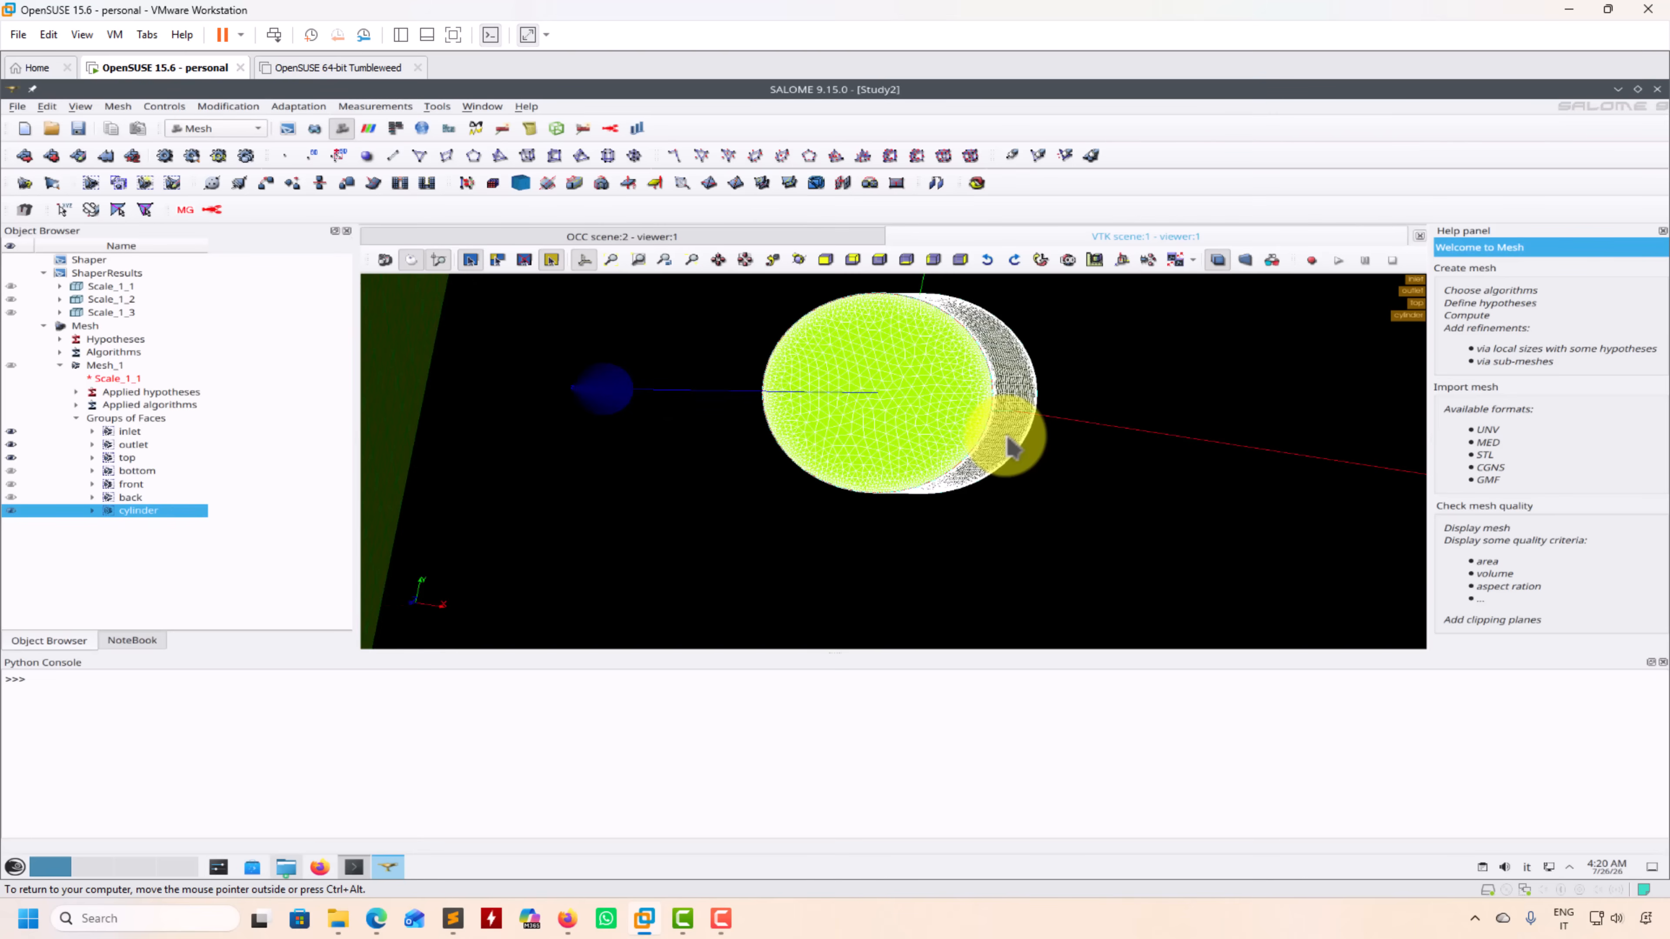
pyautogui.scroll(-8, 1014, 450)
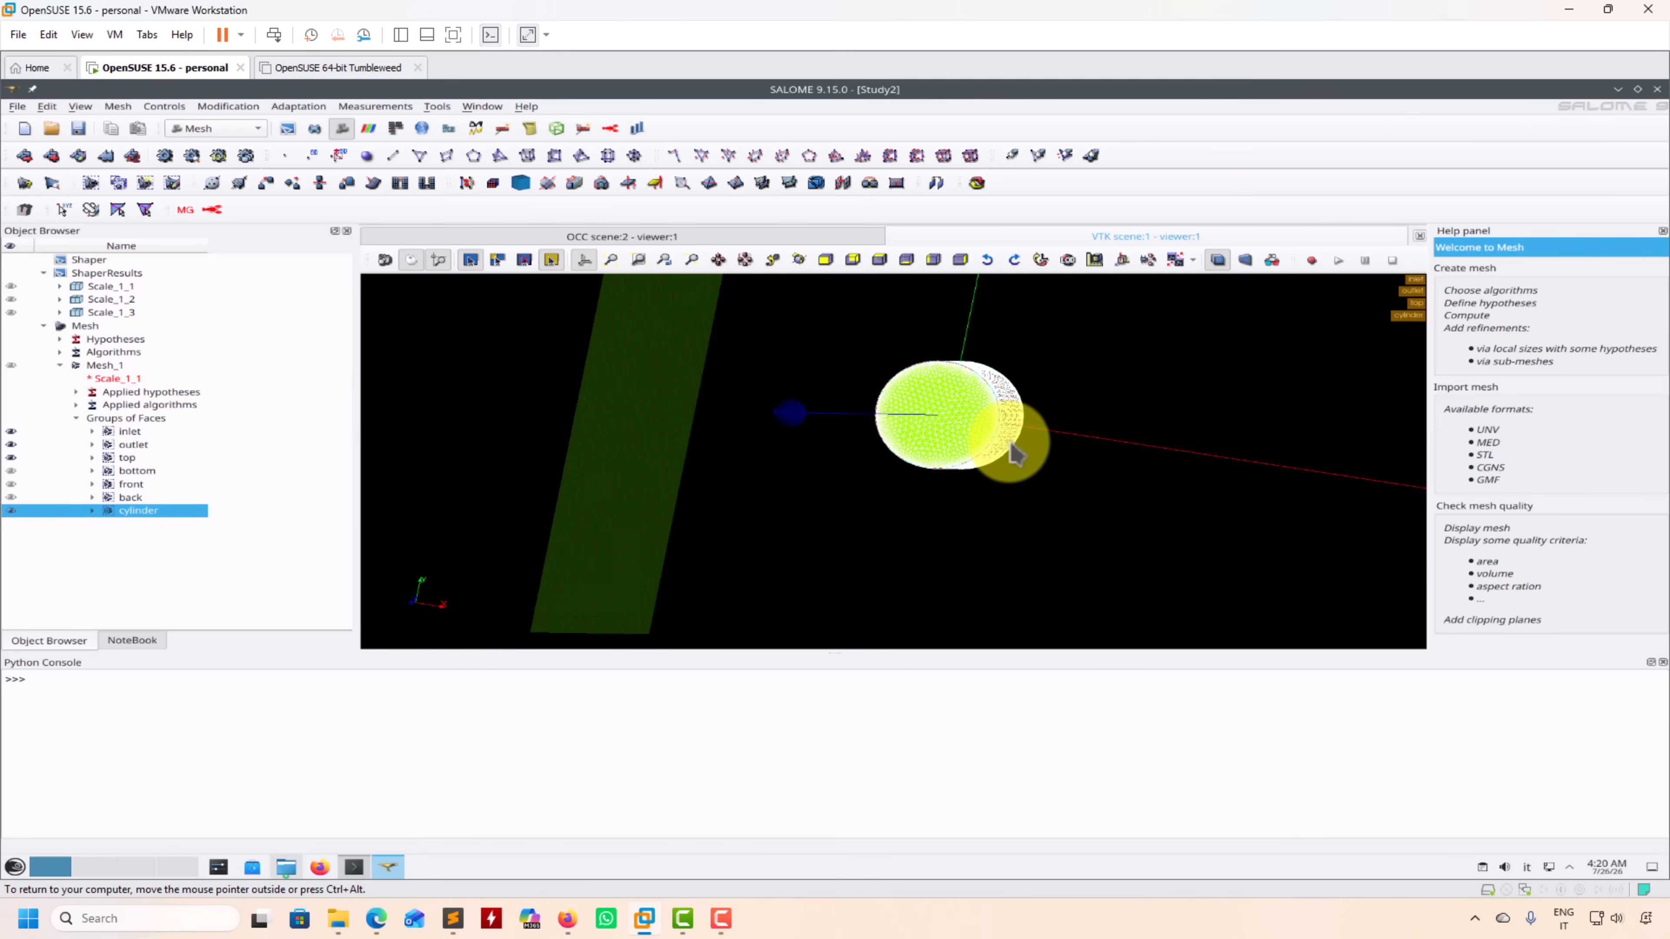
# Open Mesh_1 for editing and bring up the parameters of its NETGEN 3D Parameters_1 hypothesis
pyautogui.moveTo(1018, 466); pyautogui.dragTo(1230, 567)
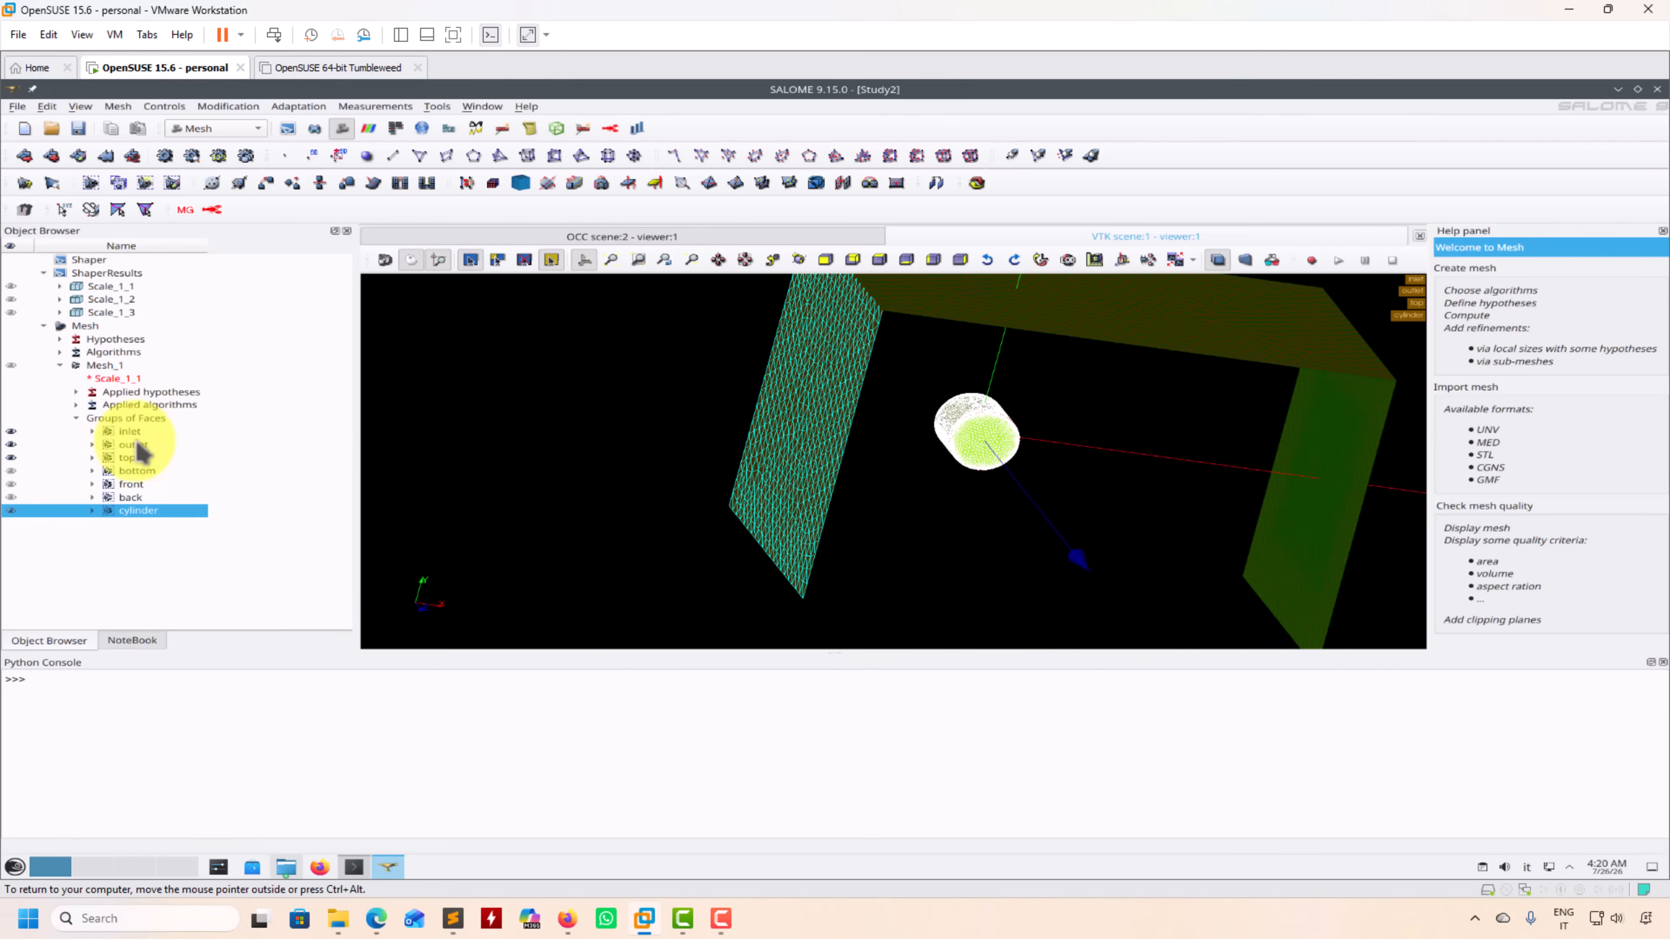
pyautogui.rightClick(97, 366)
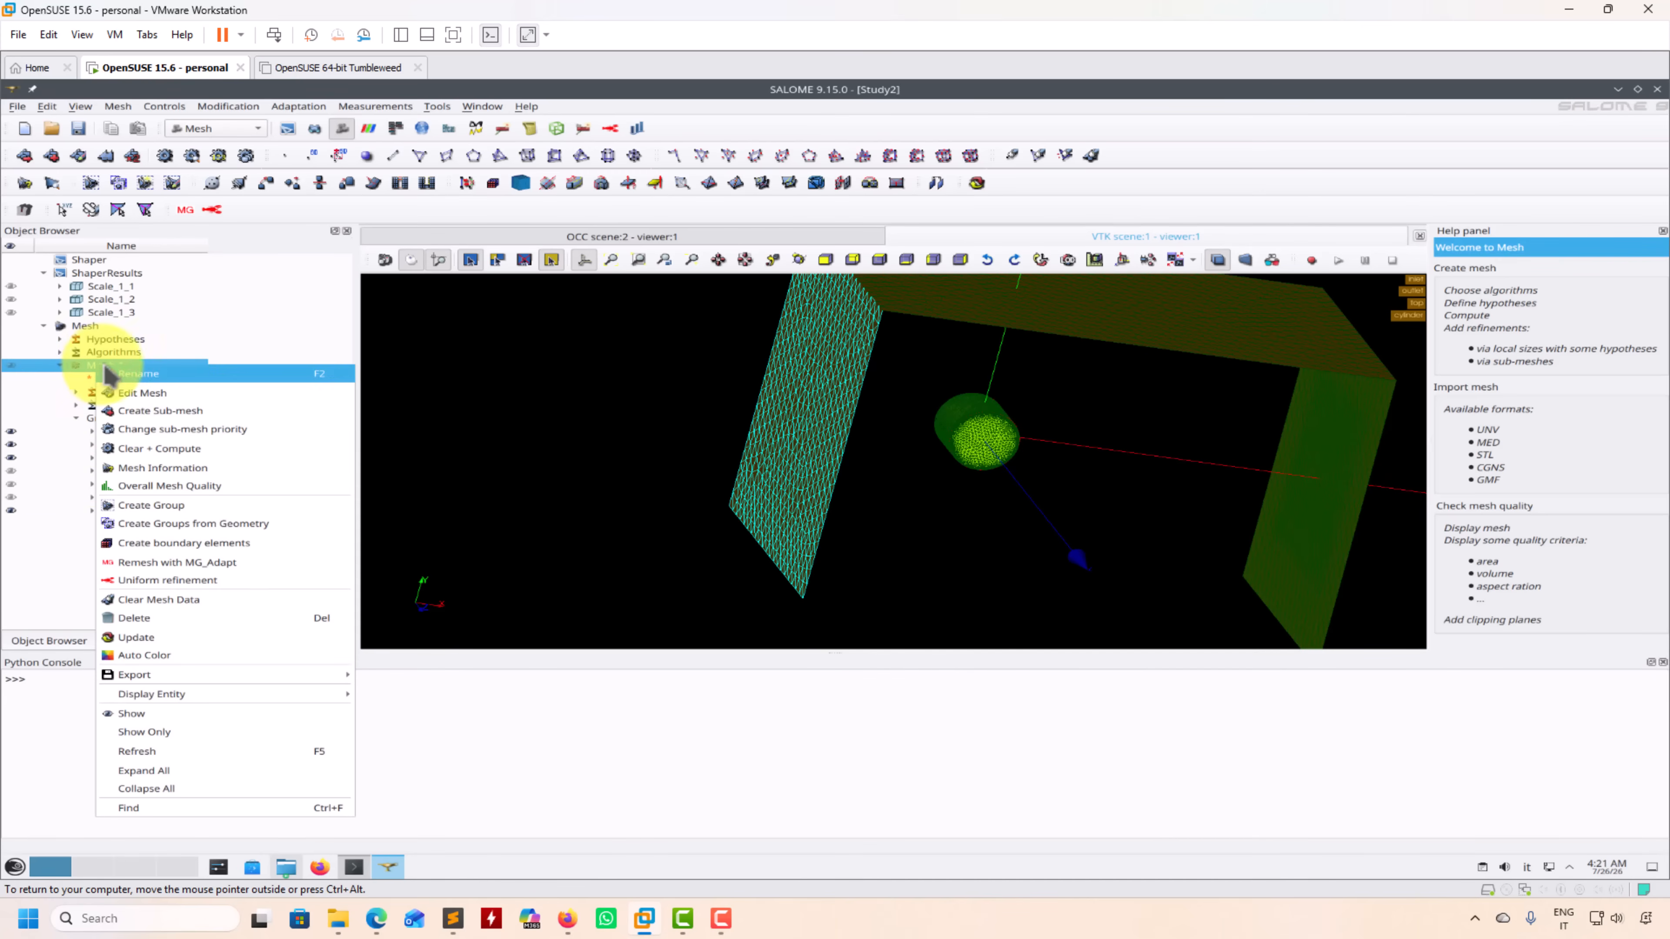
pyautogui.click(135, 395)
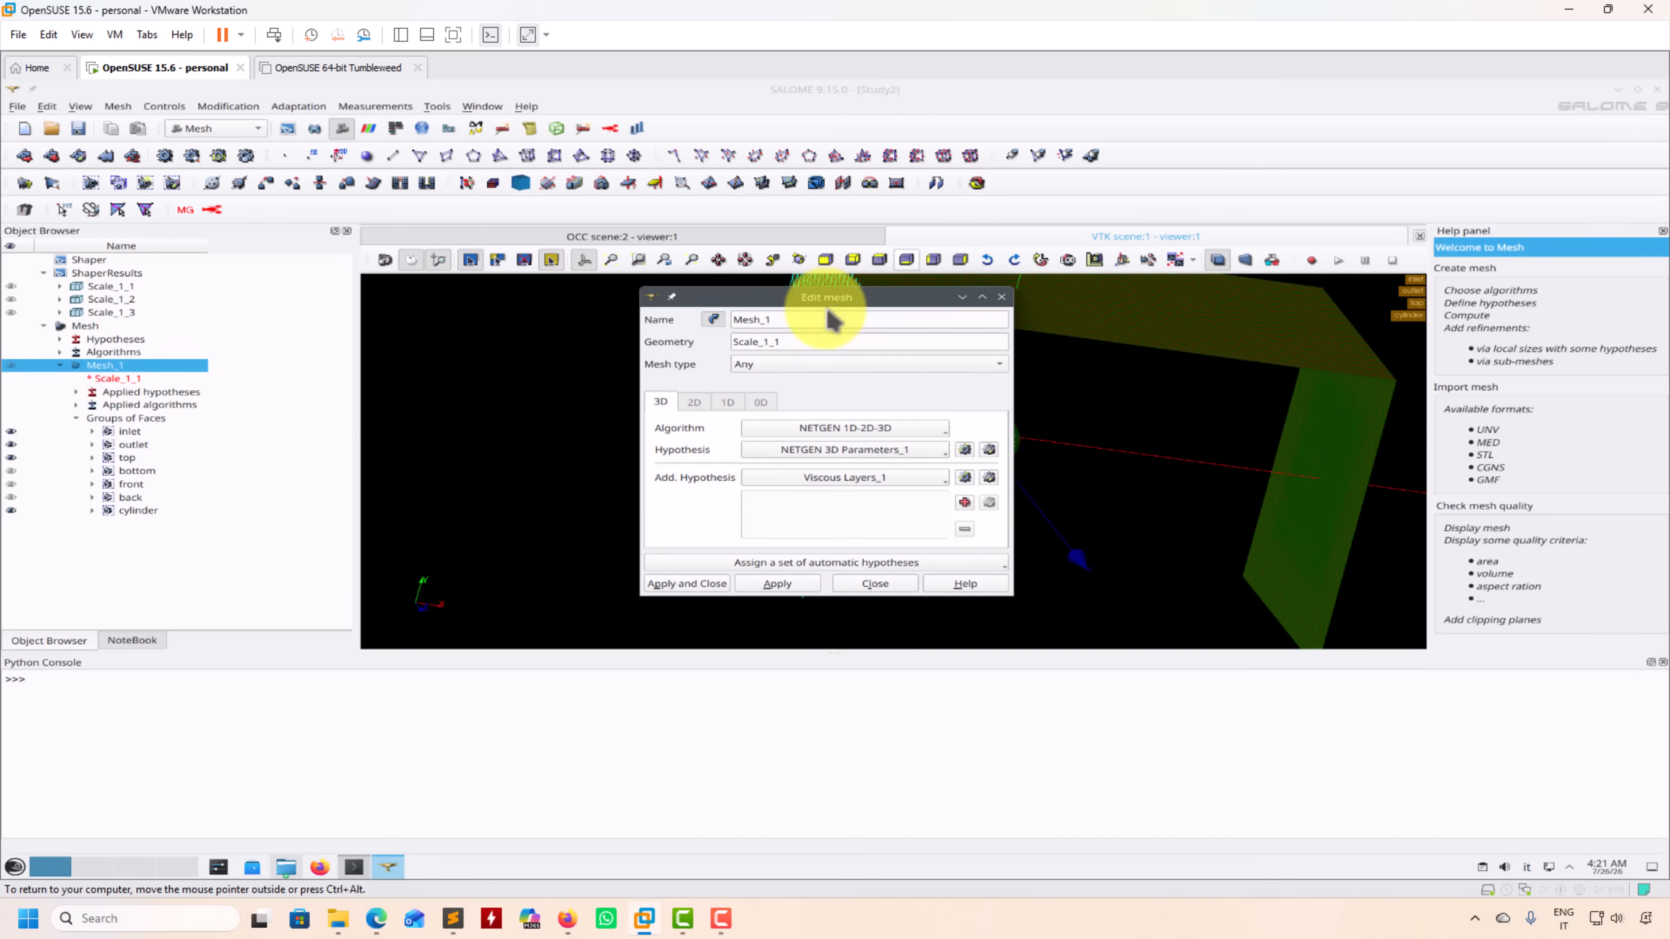
pyautogui.moveTo(827, 303); pyautogui.dragTo(447, 292)
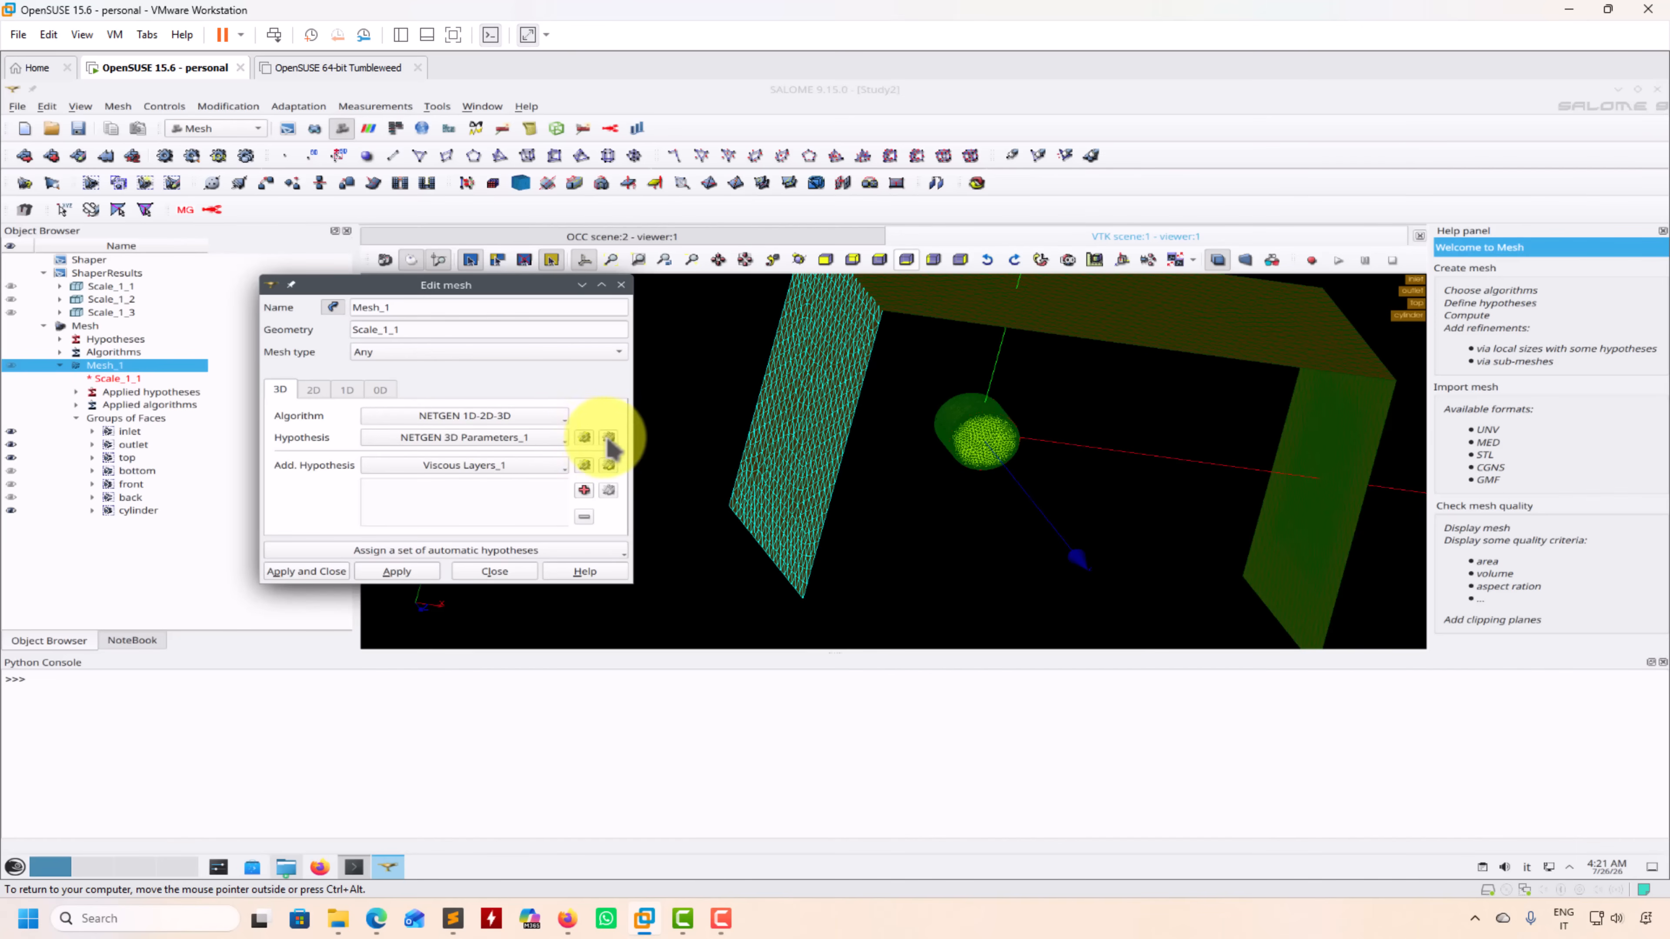
pyautogui.click(590, 437)
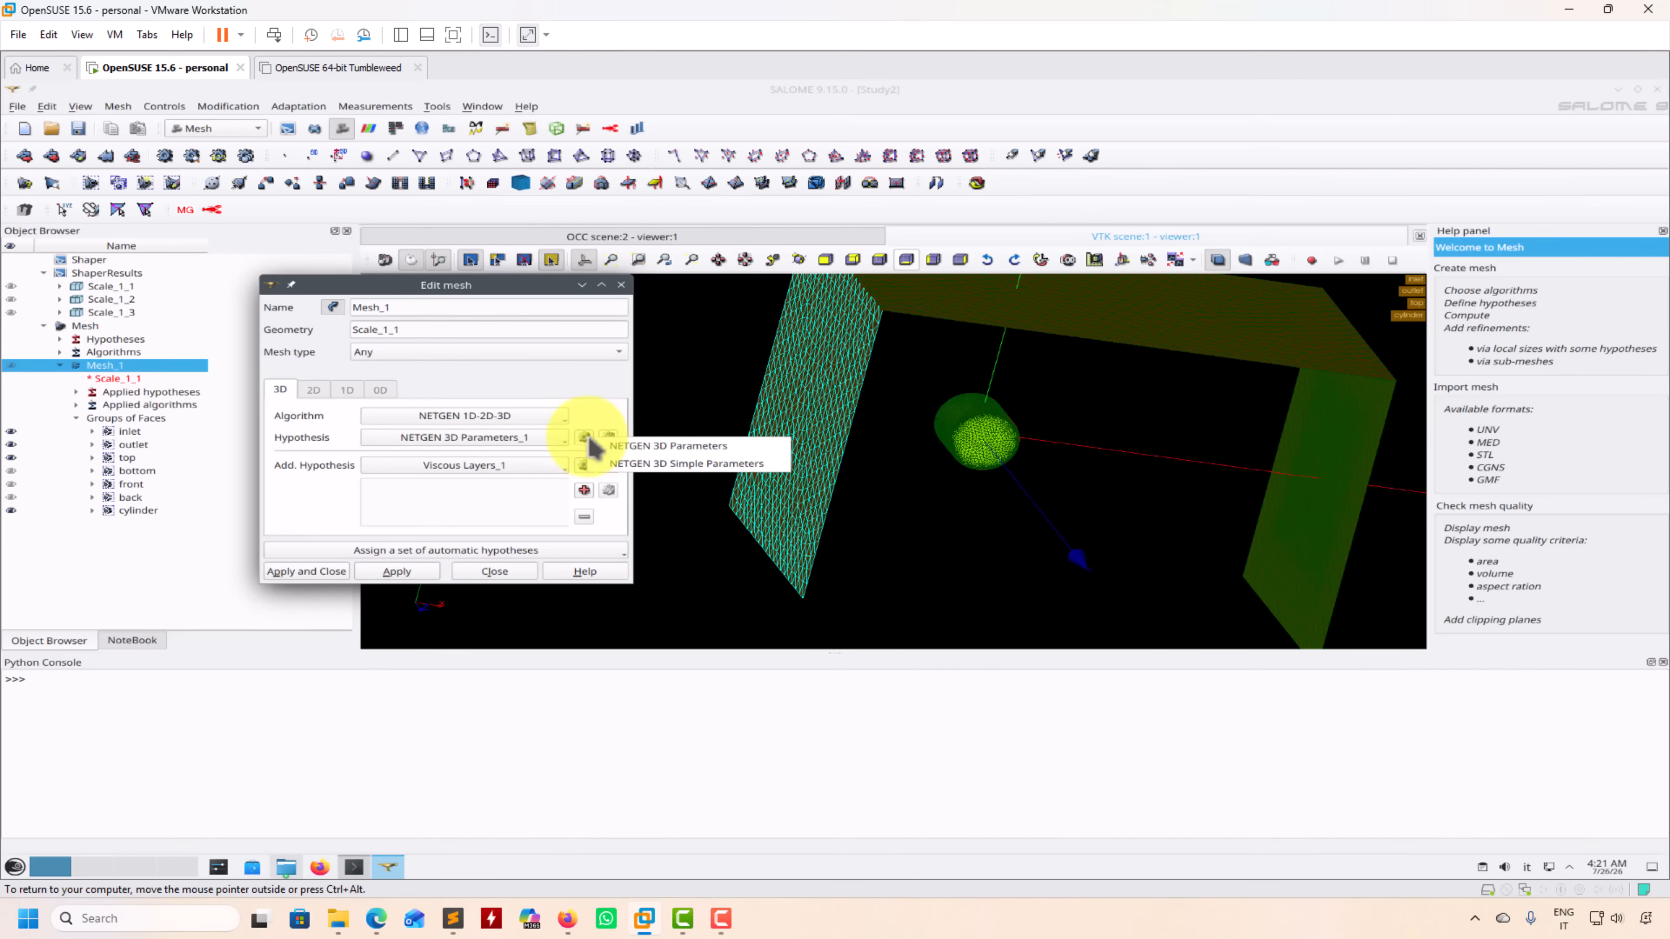
pyautogui.click(607, 388)
pyautogui.click(610, 438)
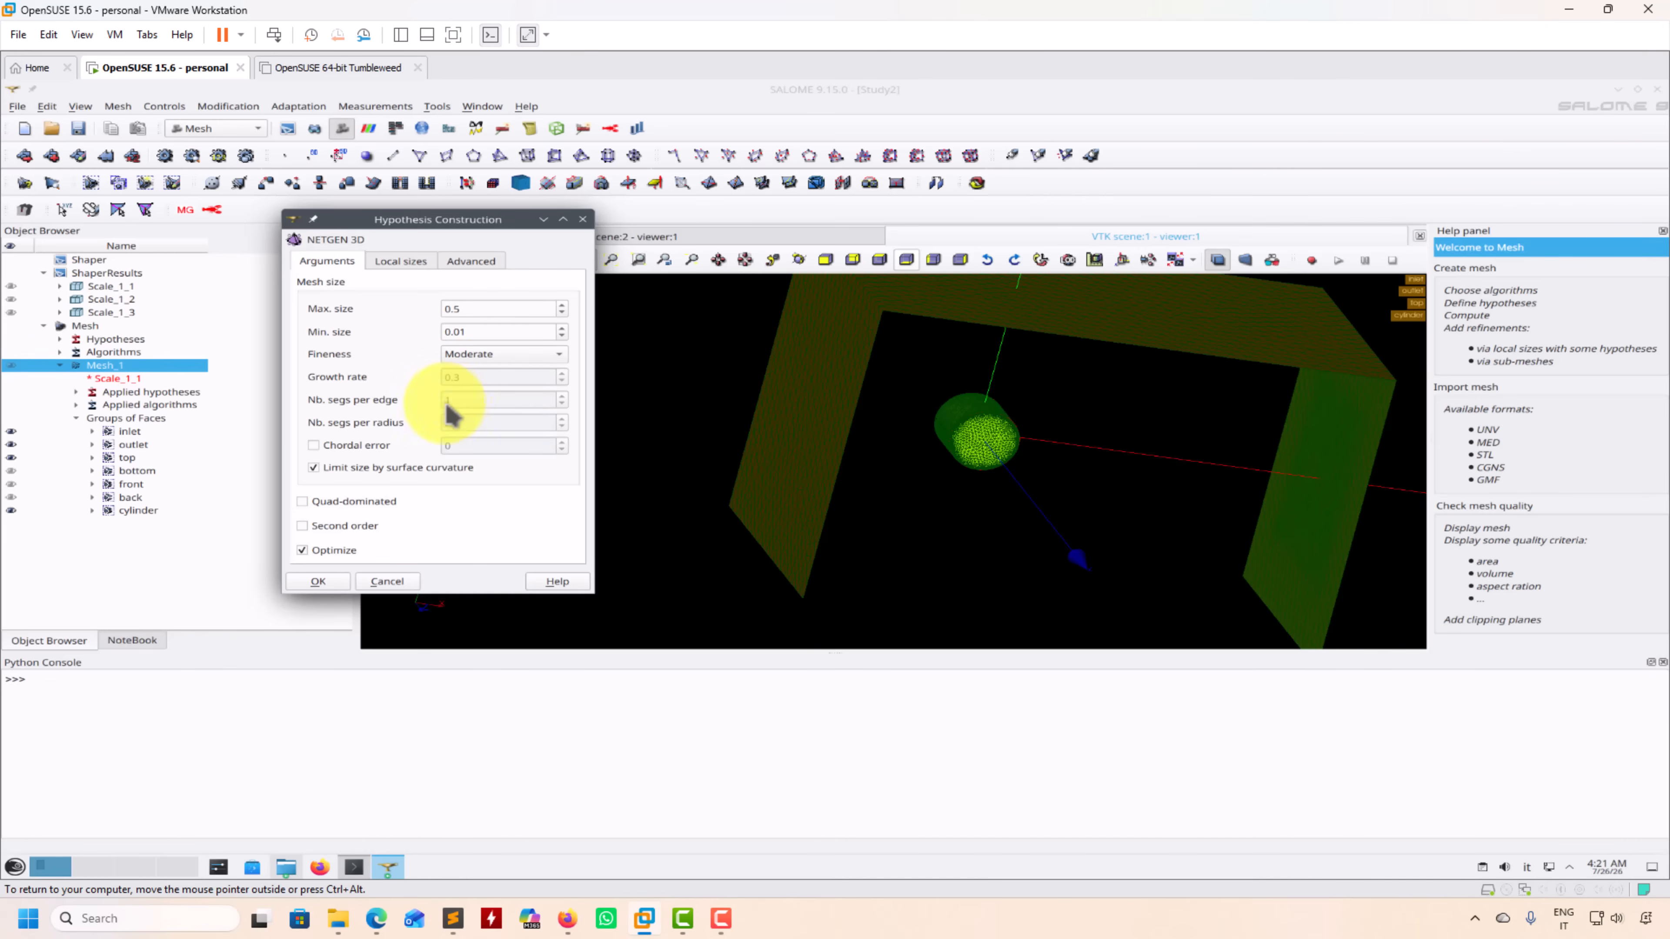
# Review the local sizes of the NETGEN 3D hypothesis, and briefly show Scale_1_3 to identify its region
pyautogui.click(404, 268)
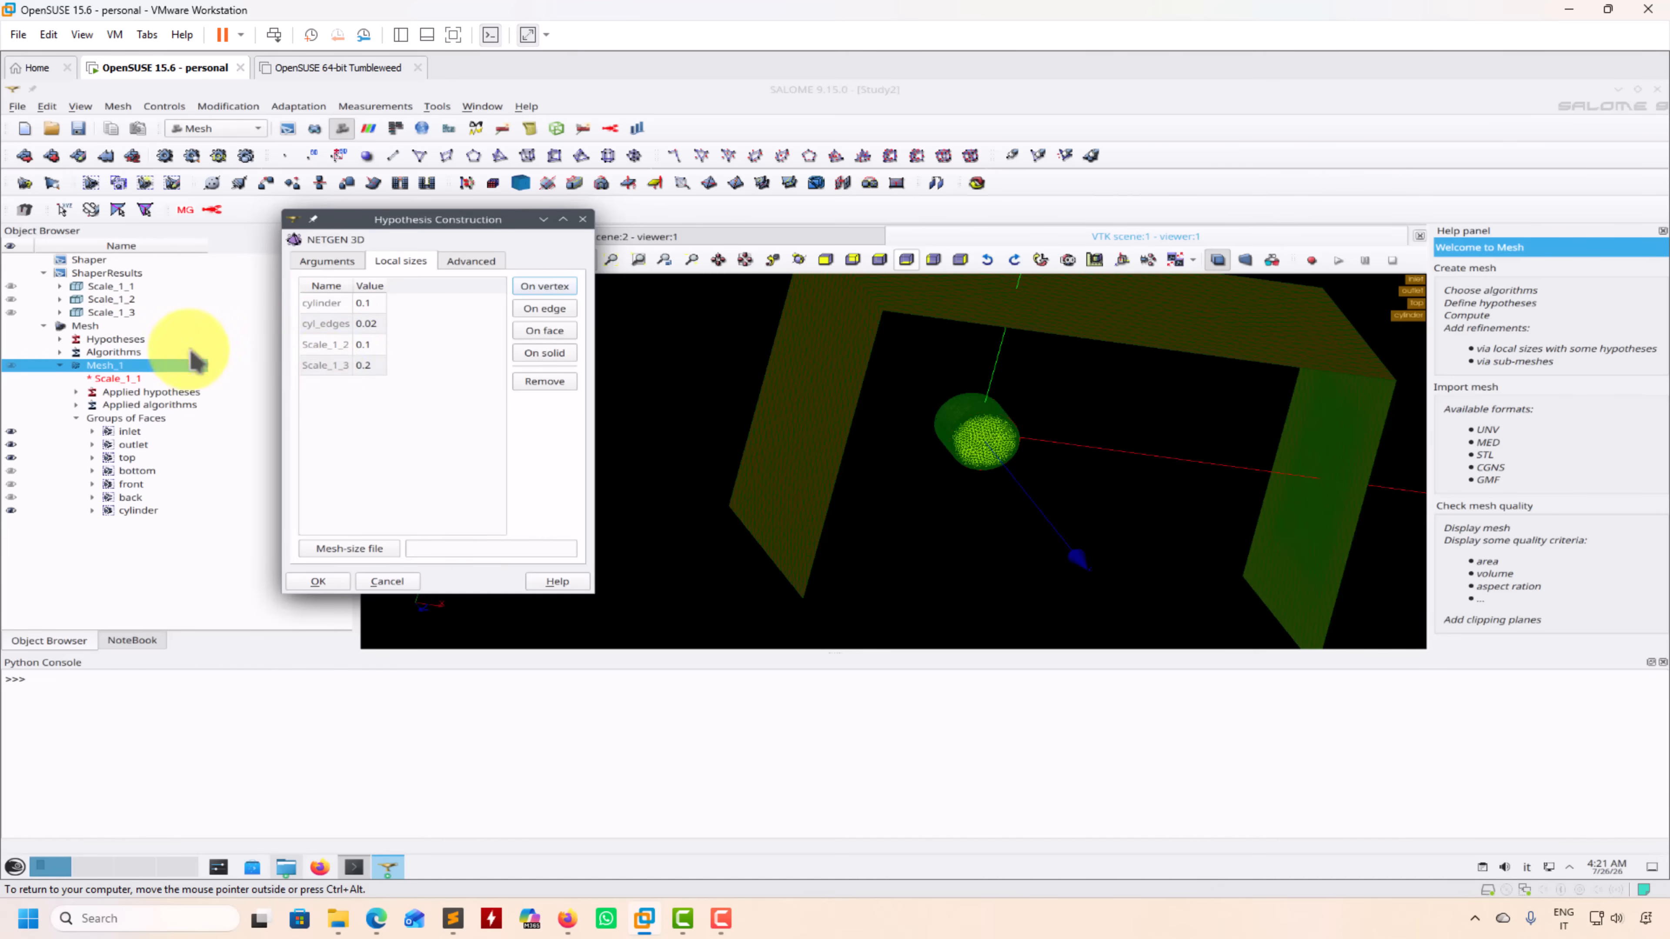
pyautogui.click(13, 313)
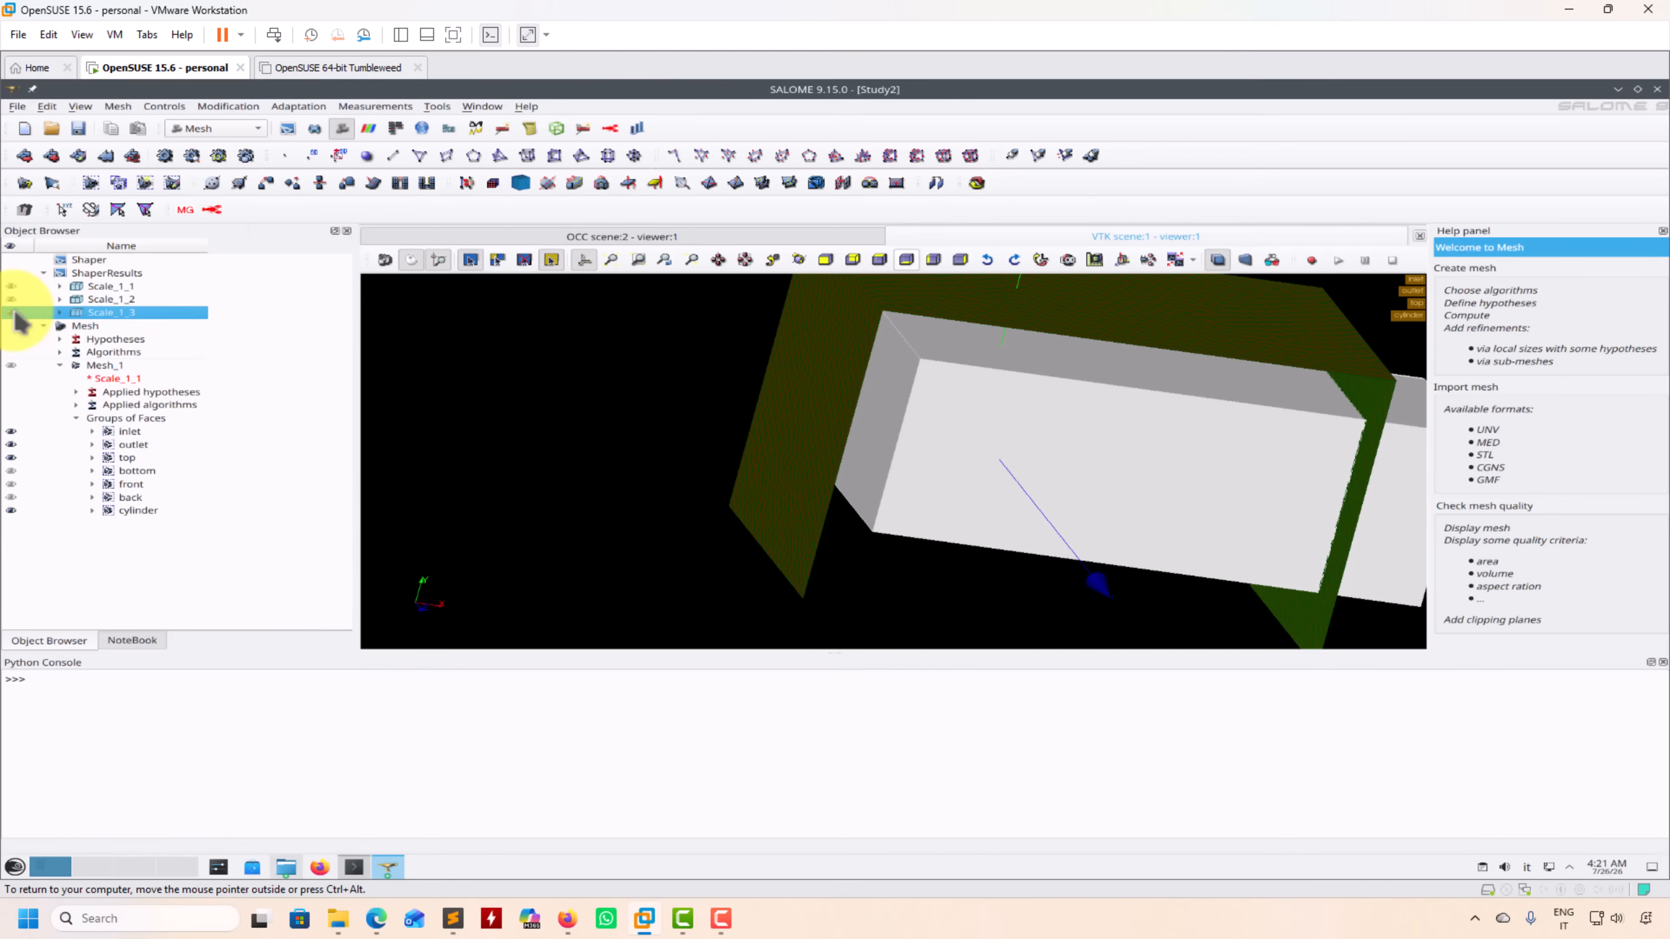
pyautogui.click(12, 312)
# Restore the main SALOME window to a smaller size and place it beside the hypothesis dialog without overlap
pyautogui.doubleClick(663, 90)
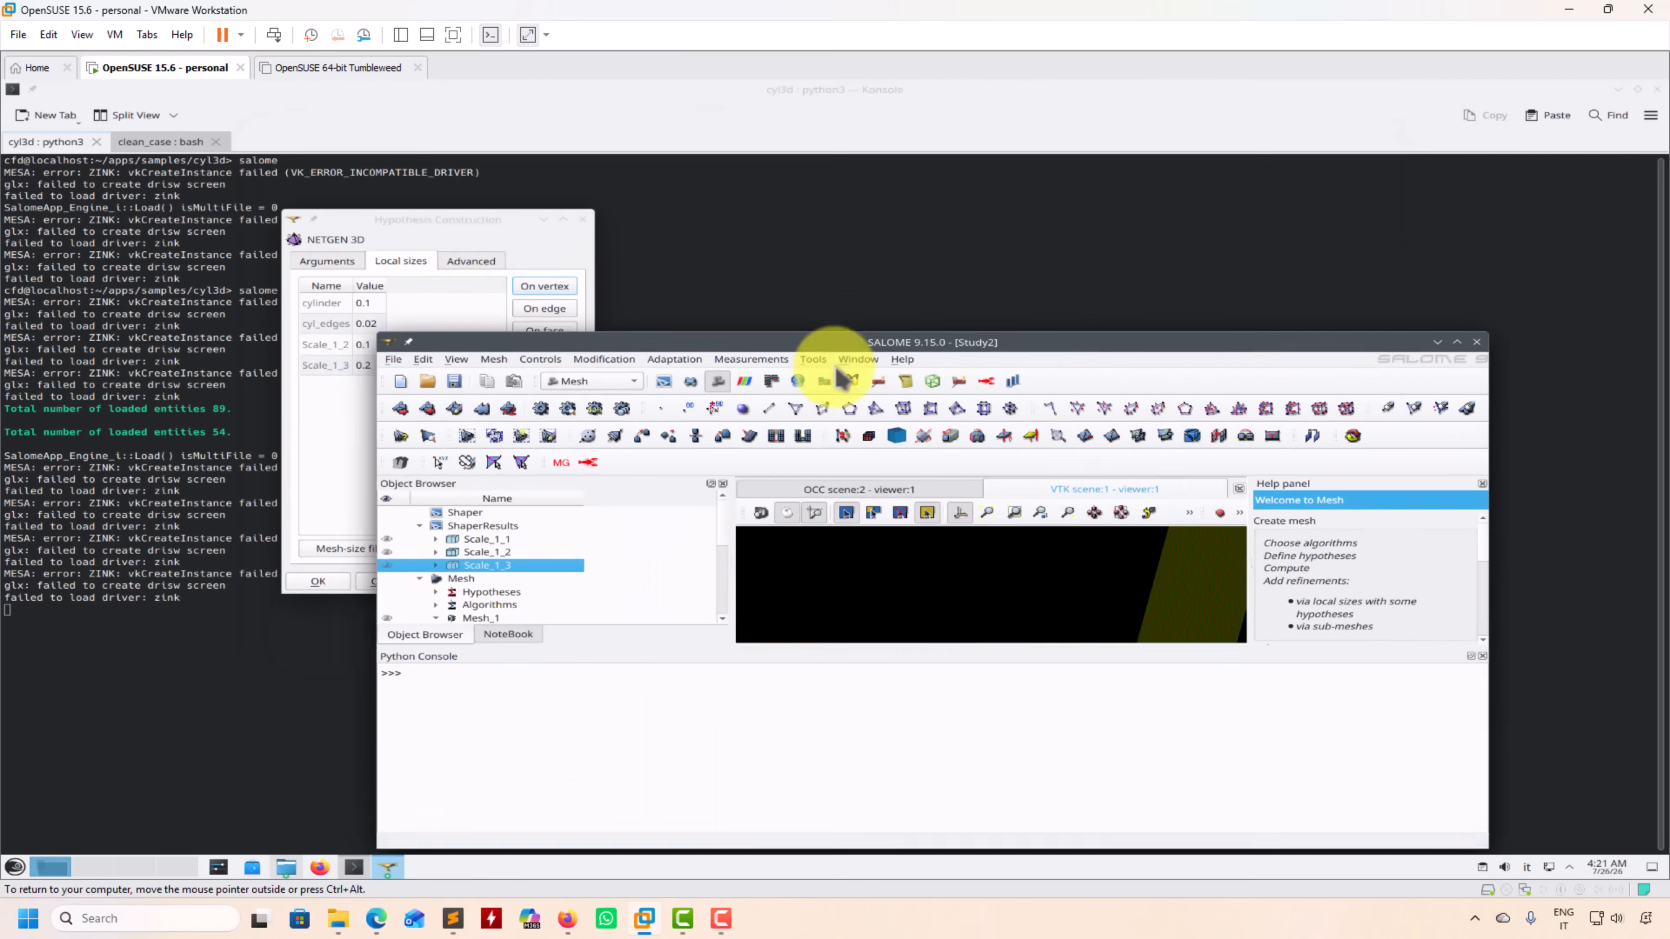
pyautogui.moveTo(836, 367); pyautogui.dragTo(854, 389)
pyautogui.moveTo(455, 213); pyautogui.dragTo(245, 269)
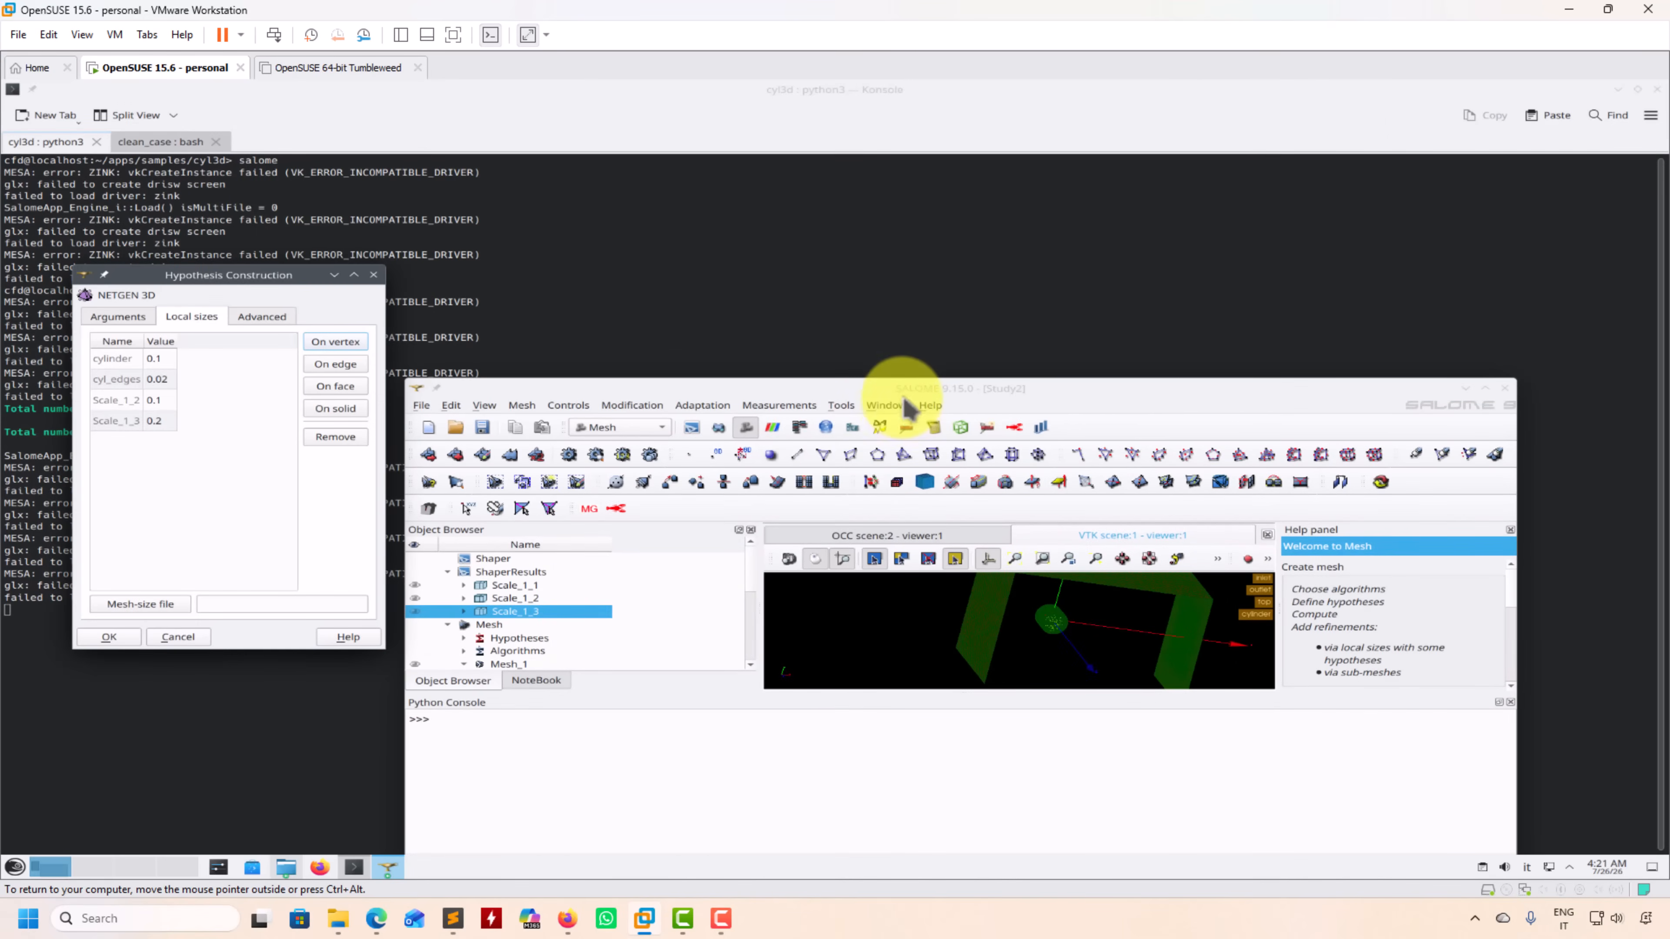
pyautogui.moveTo(906, 404); pyautogui.dragTo(949, 232)
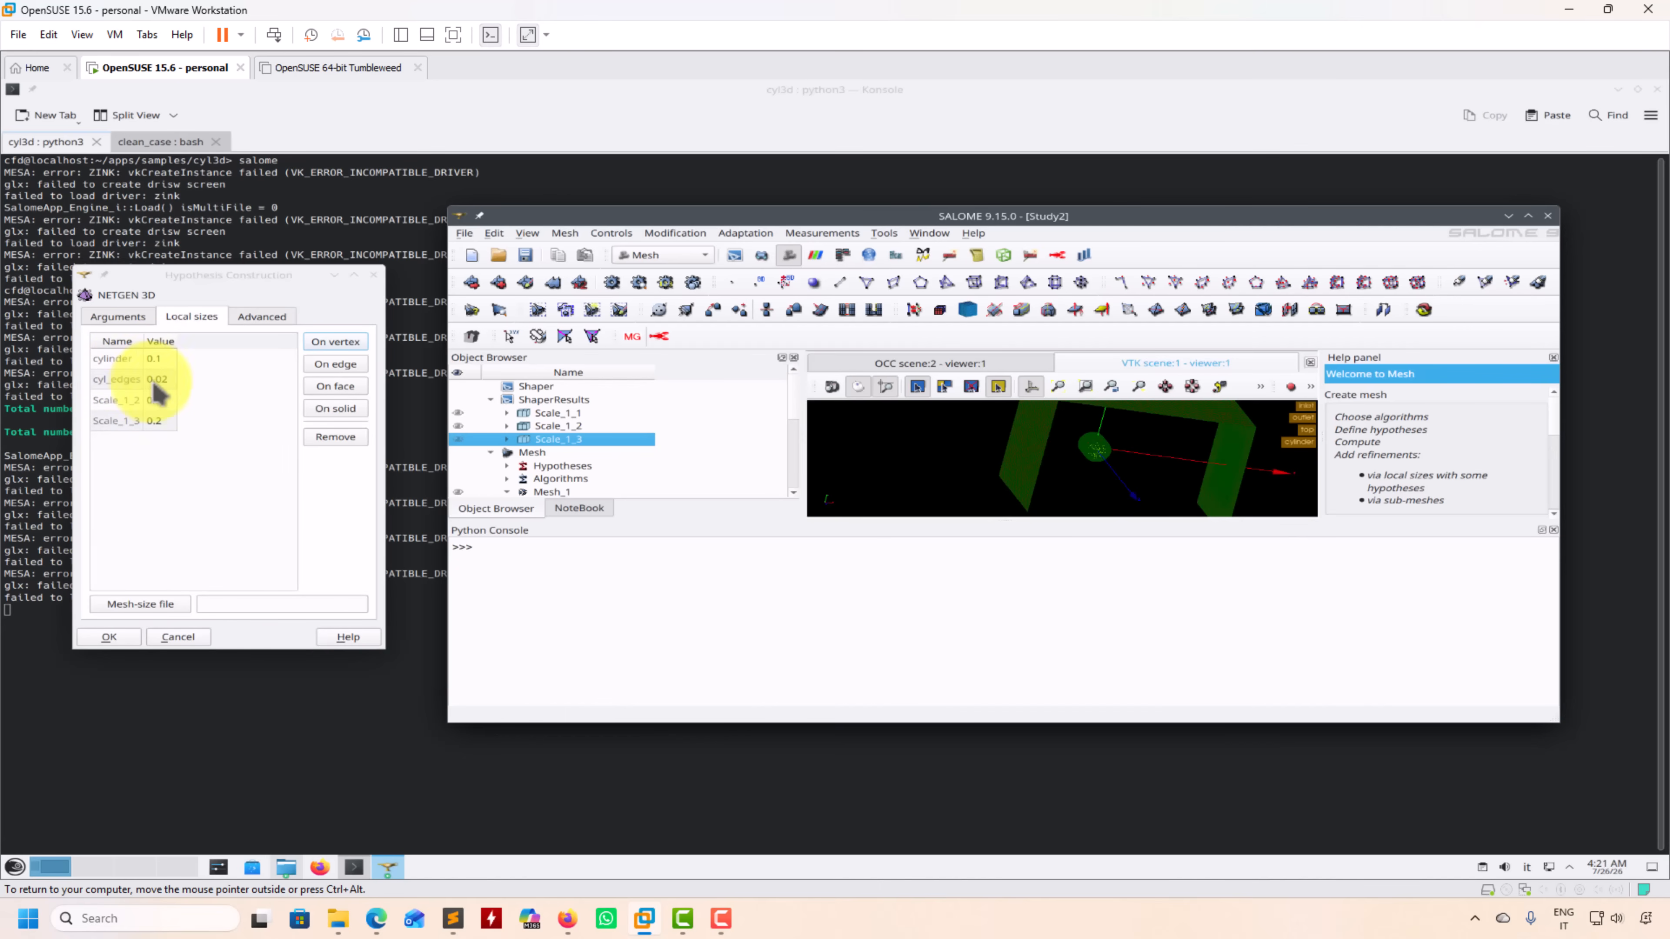
# Examine the cylinder mesh up close, review the hypothesis's general mesh size arguments, and accept the NETGEN 3D hypothesis
pyautogui.scroll(5, 1085, 454)
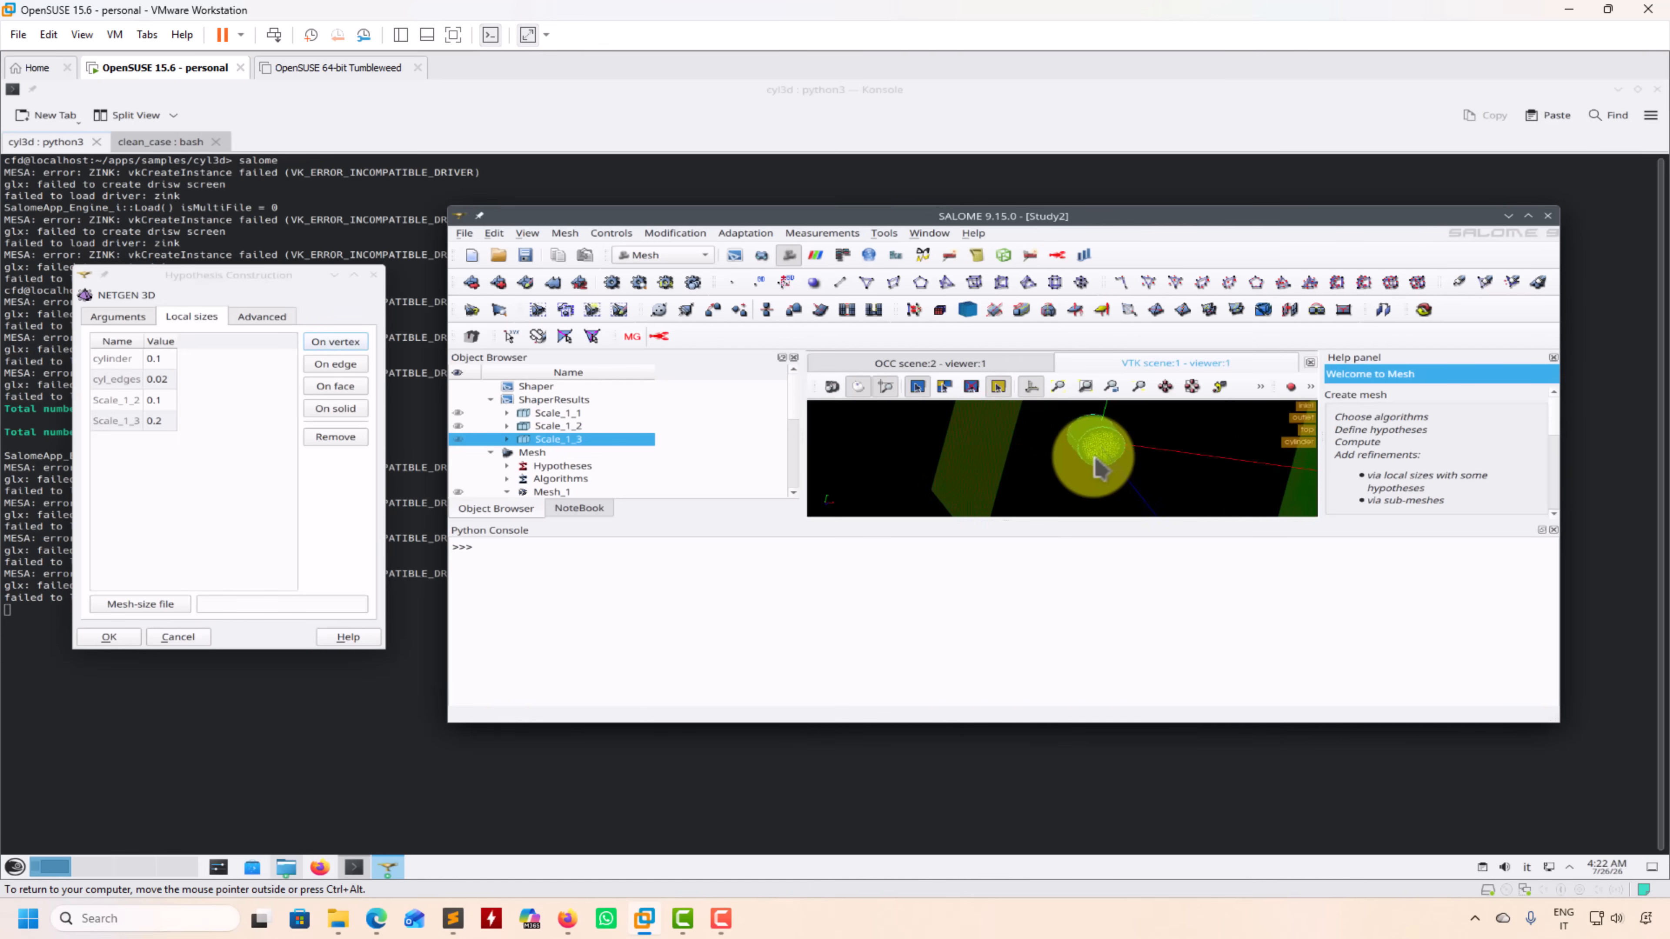
pyautogui.scroll(3, 1099, 469)
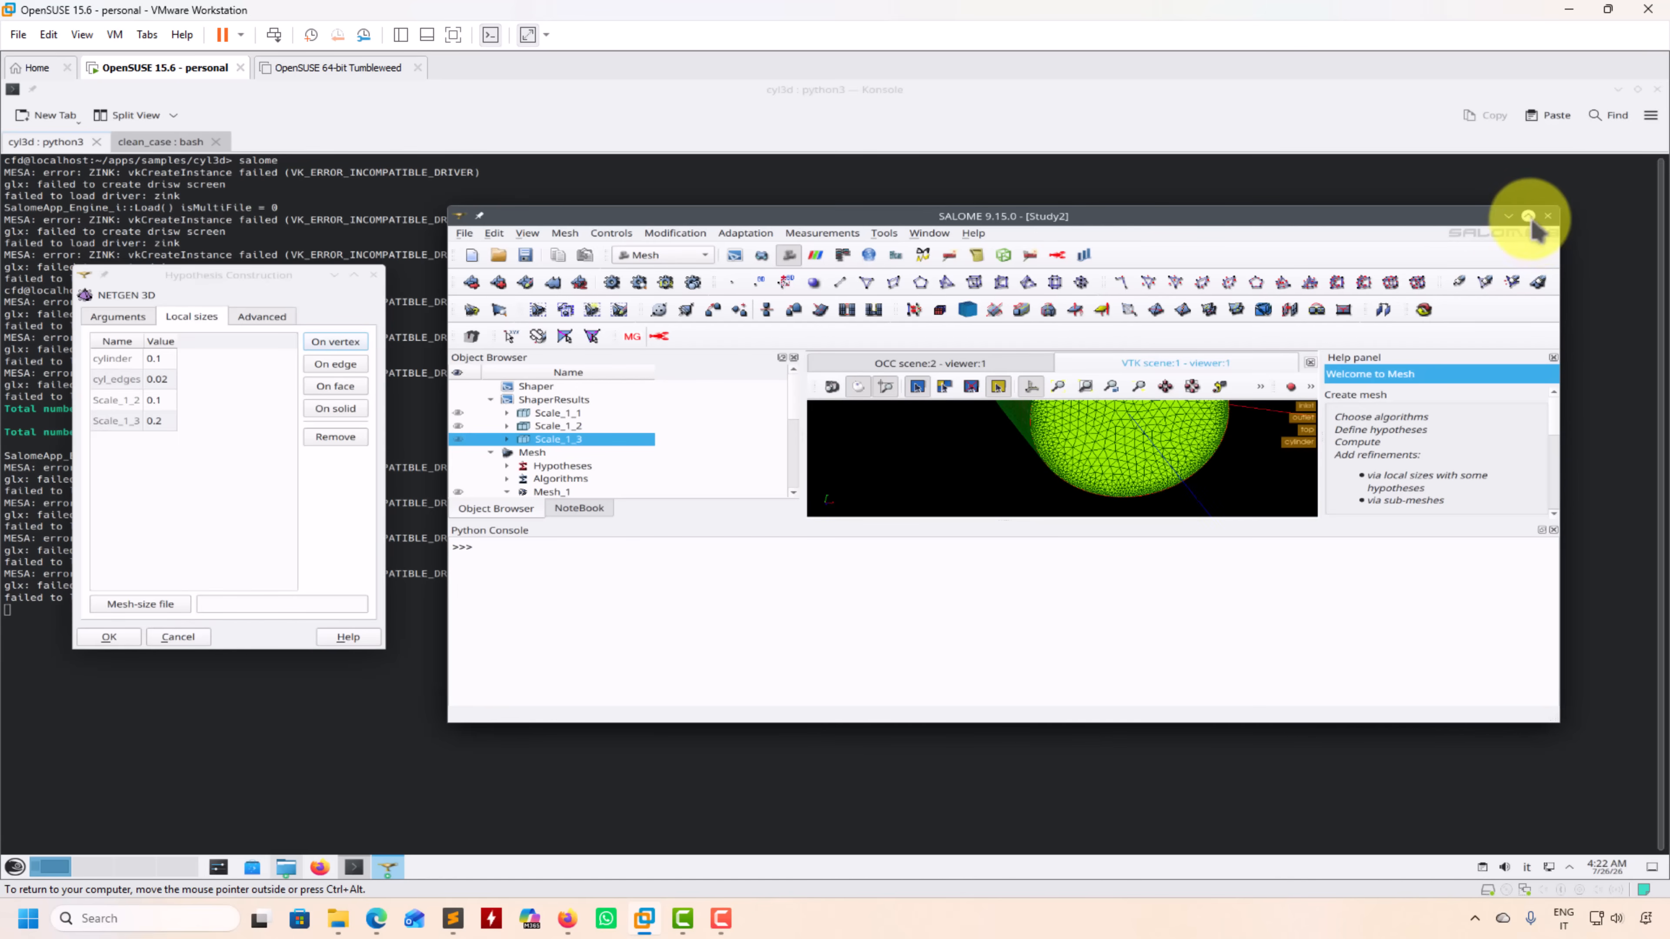
pyautogui.click(118, 317)
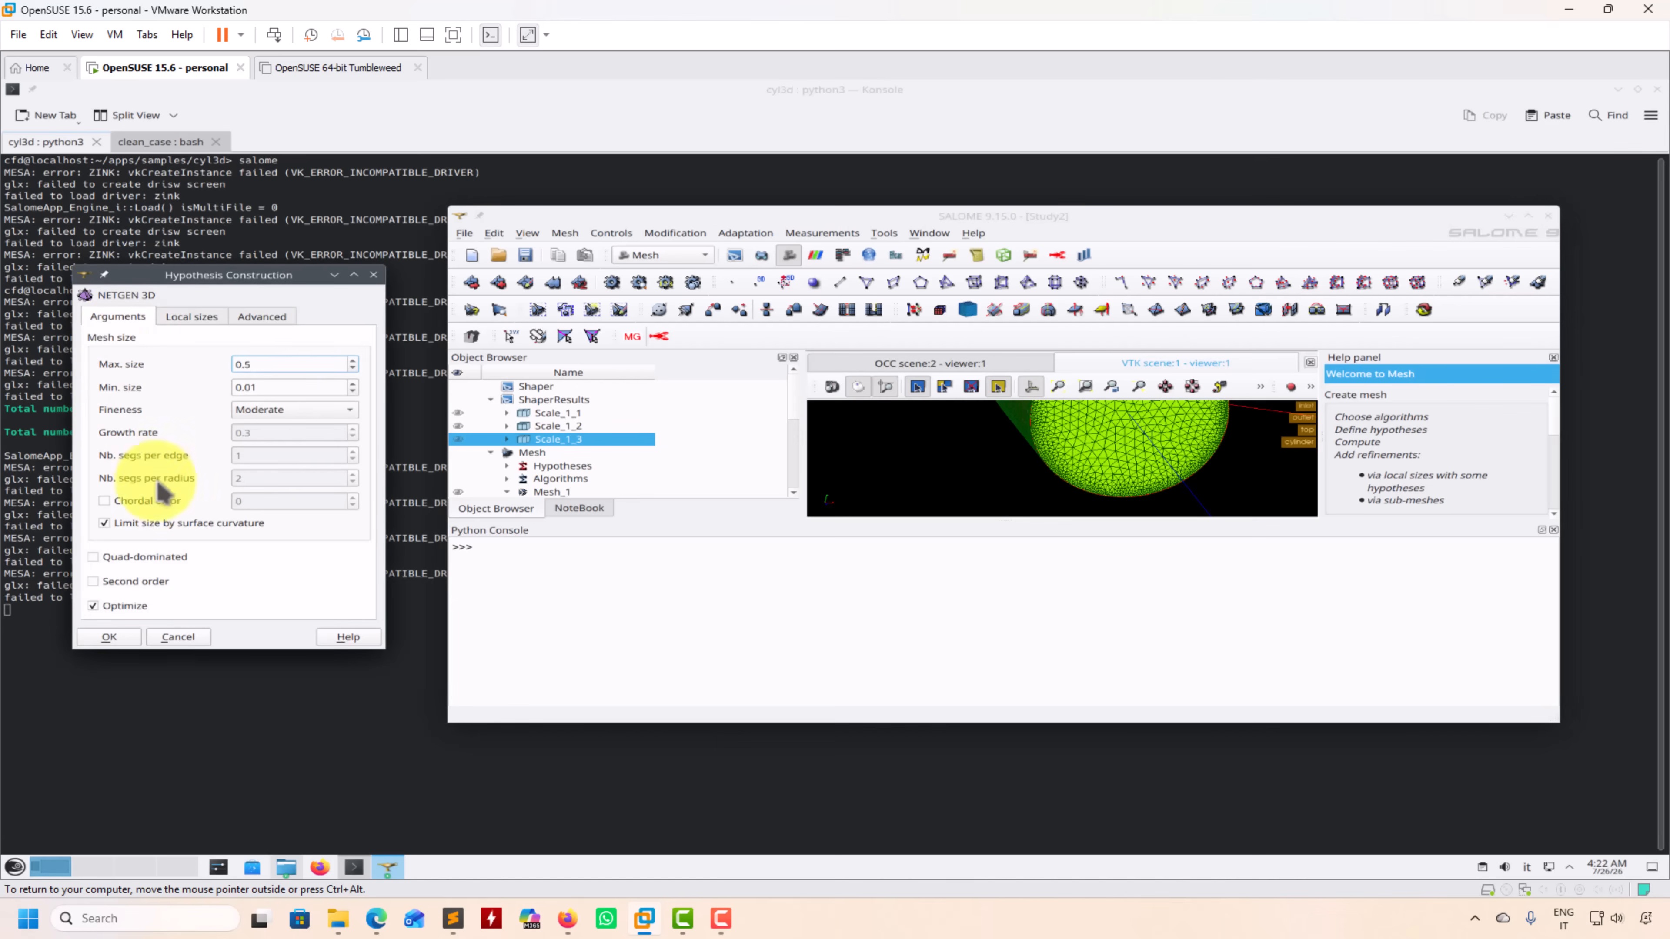
pyautogui.click(109, 637)
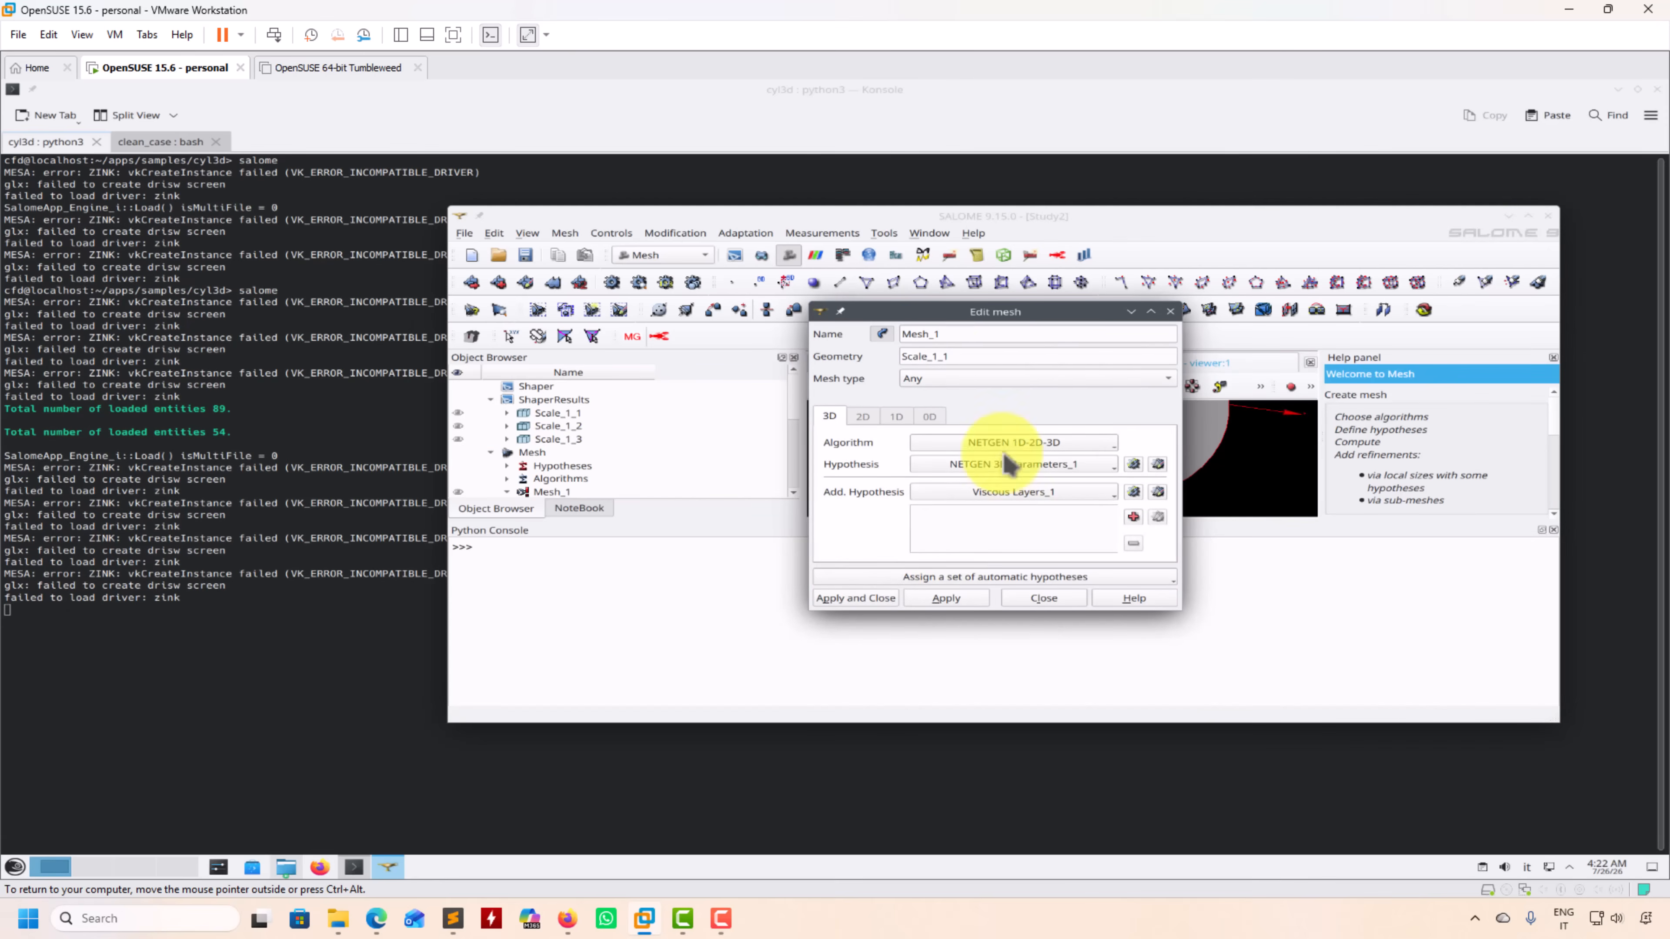
# Review the thickness, layer and face settings of the Viscous Layers_1 hypothesis, and dismiss its dialog
pyautogui.moveTo(1031, 317); pyautogui.dragTo(266, 402)
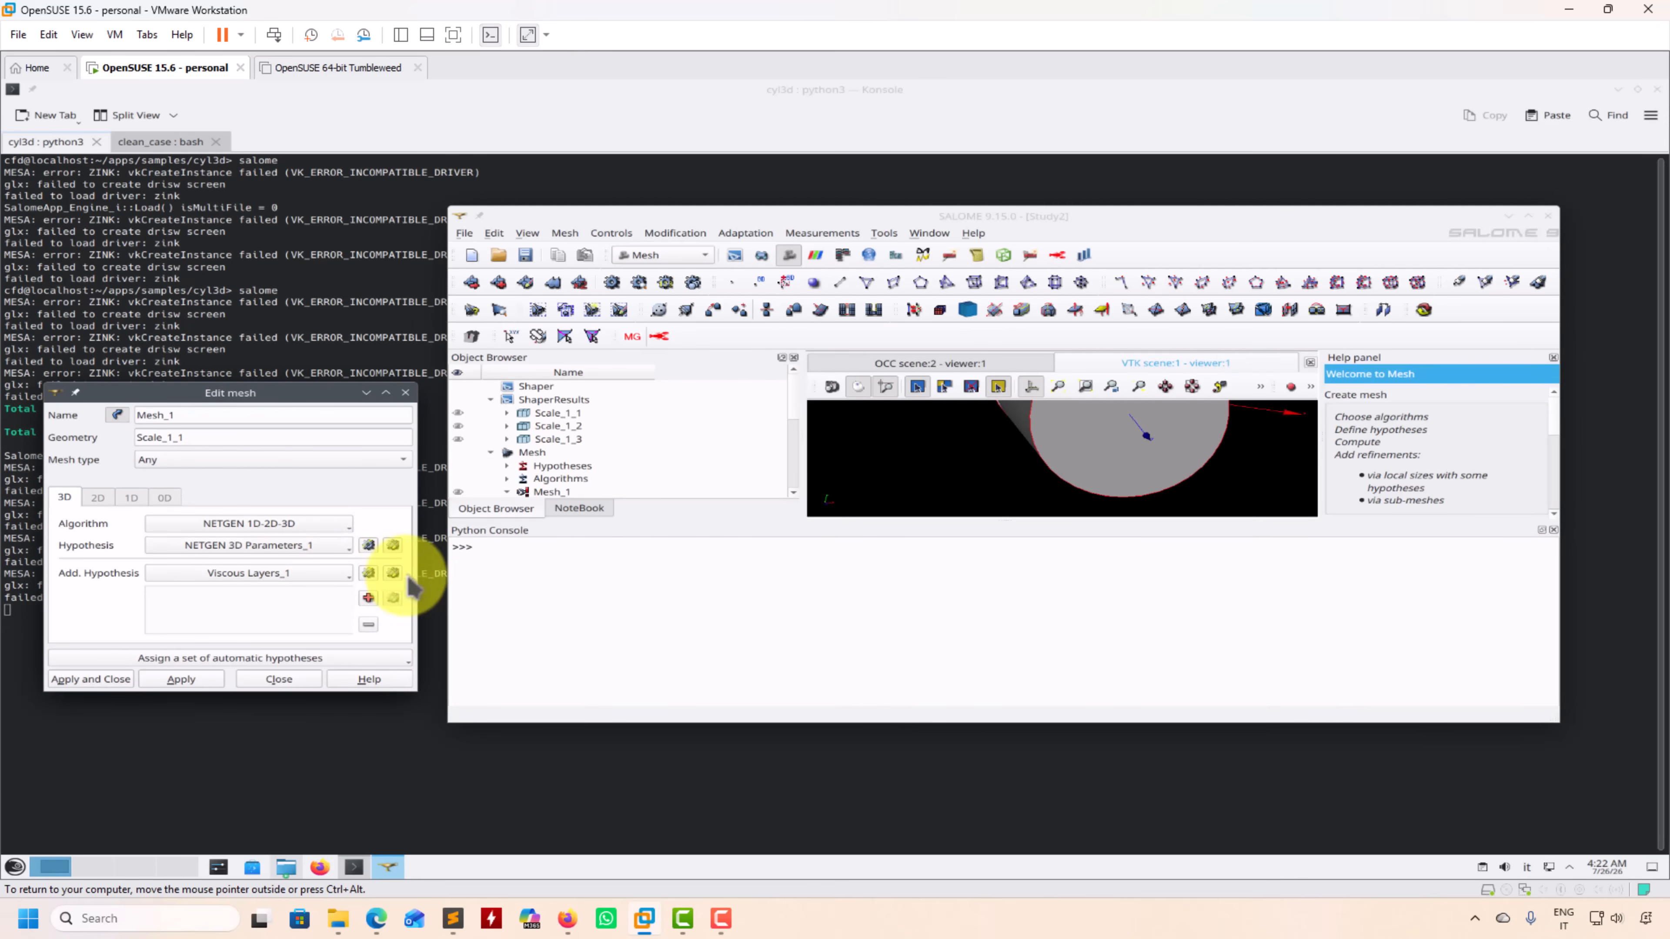
pyautogui.click(393, 573)
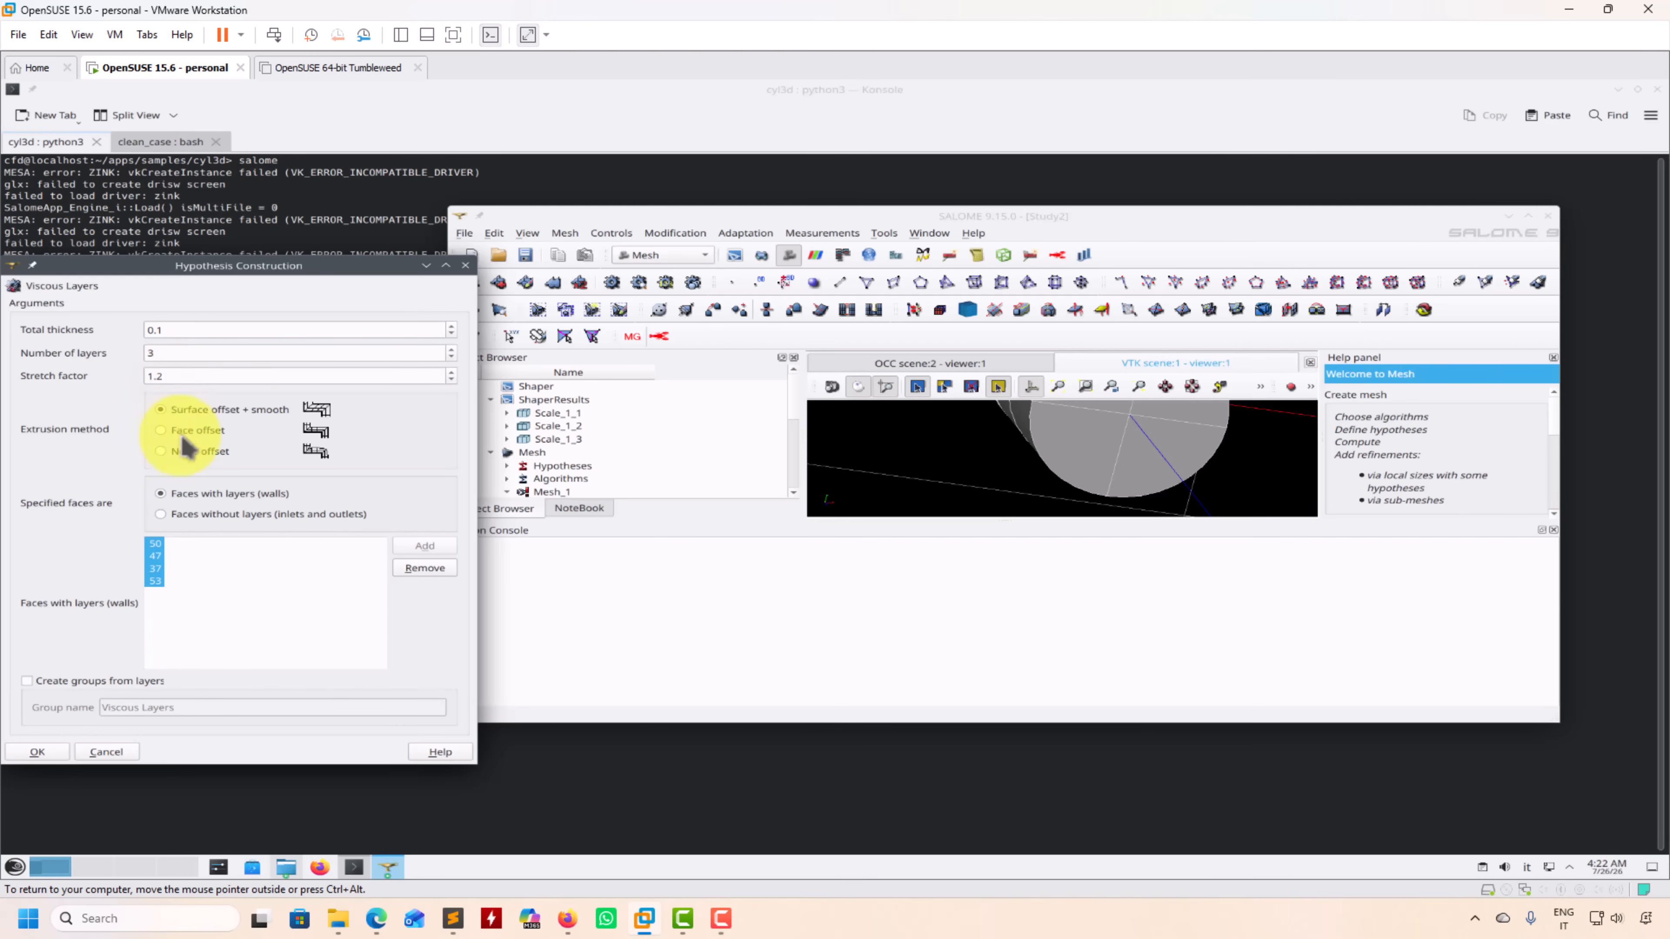
pyautogui.click(466, 266)
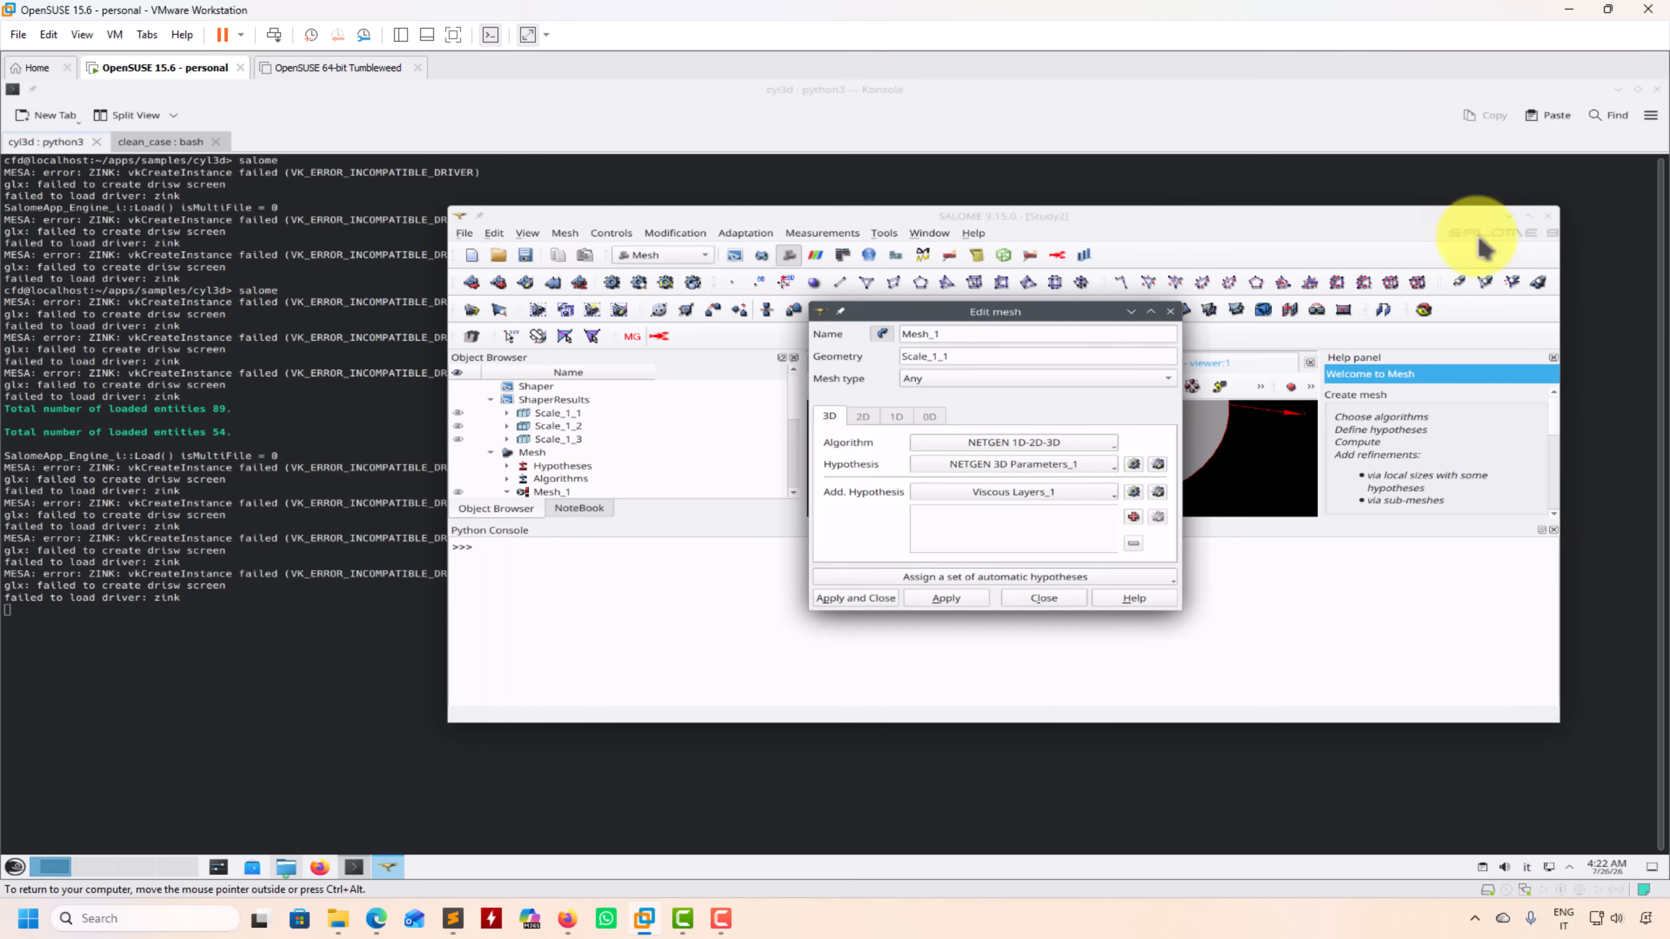
# Apply the Mesh_1 edit, close its dialog, and maximize the main SALOME window
pyautogui.click(1538, 215)
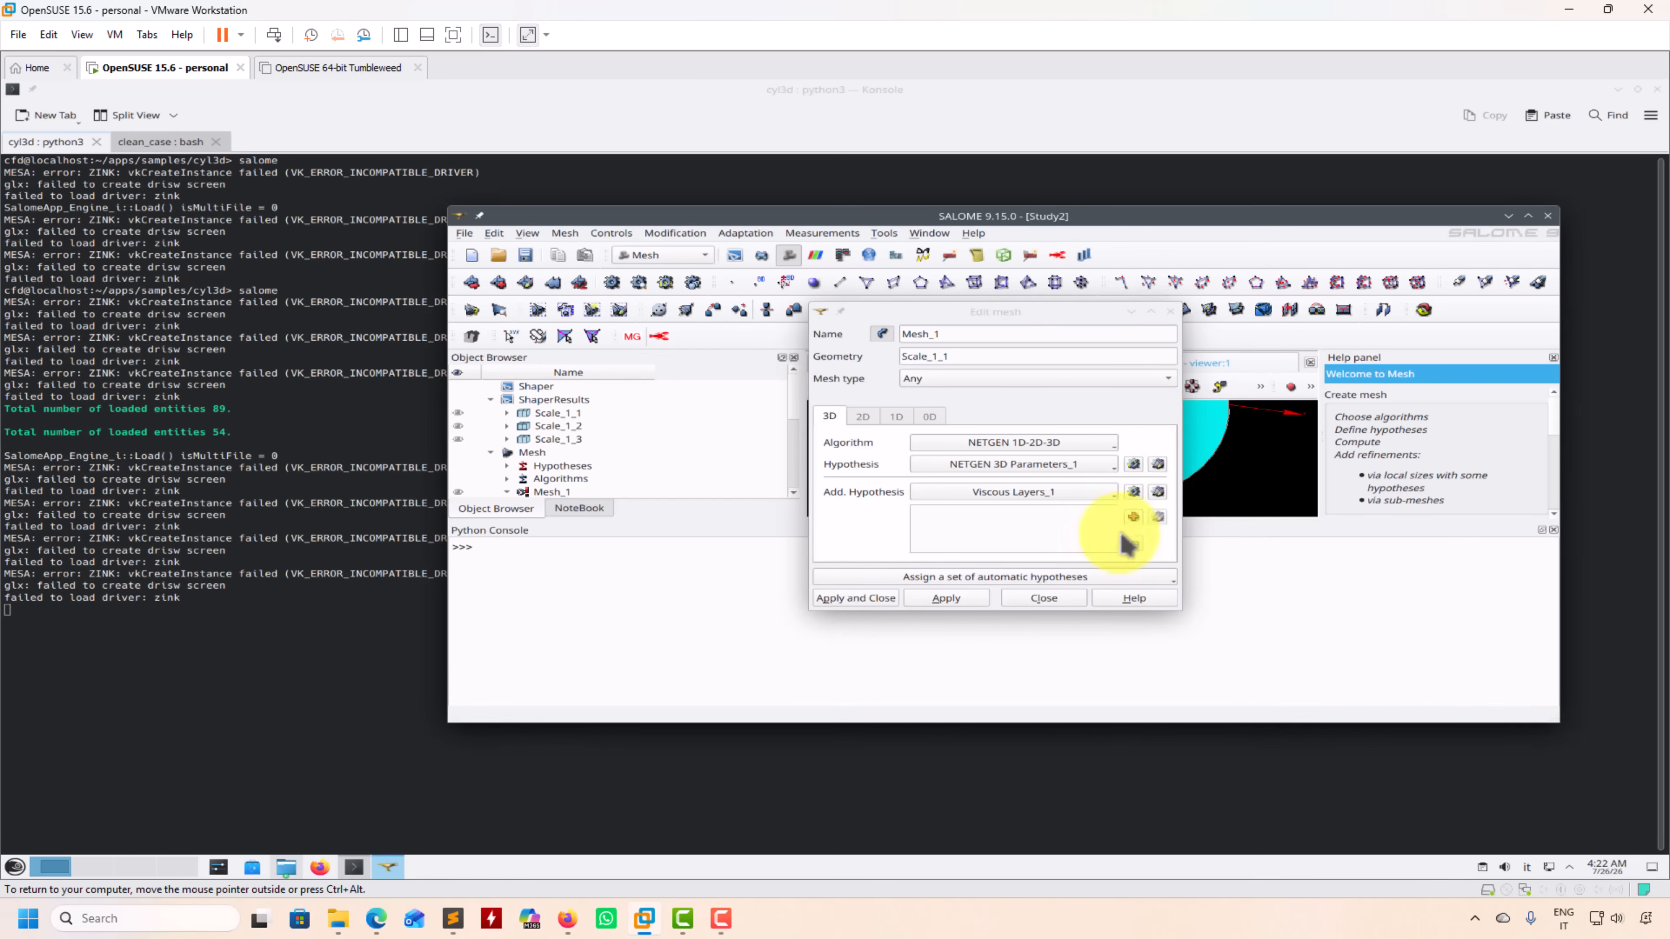
pyautogui.click(858, 598)
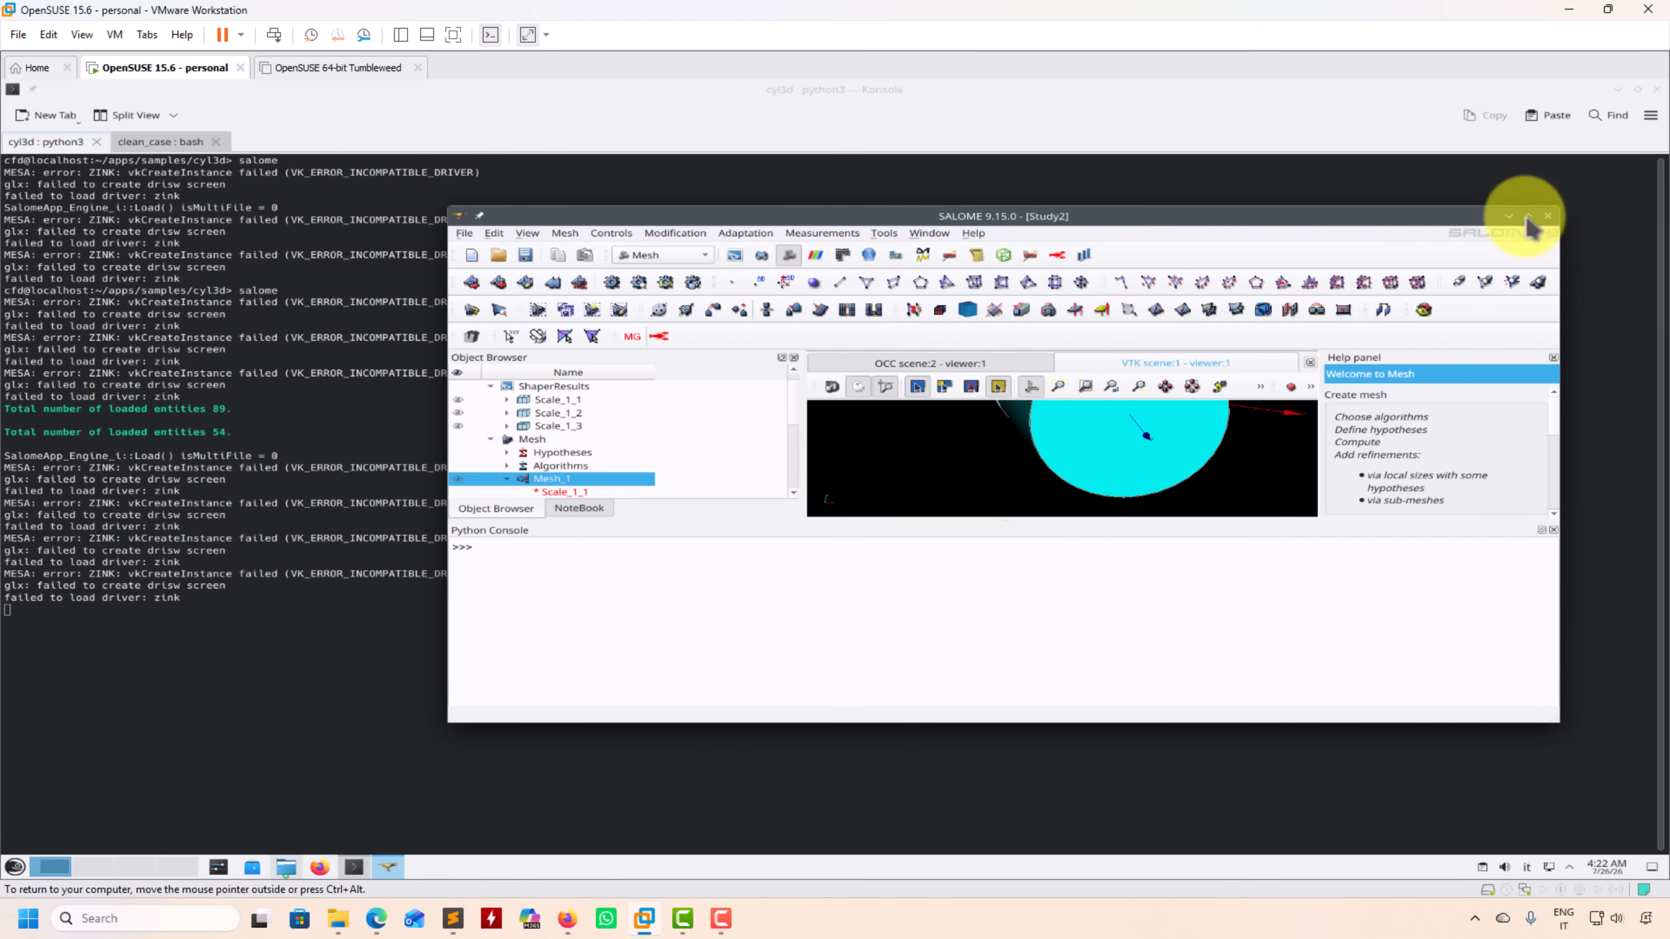
pyautogui.click(1528, 215)
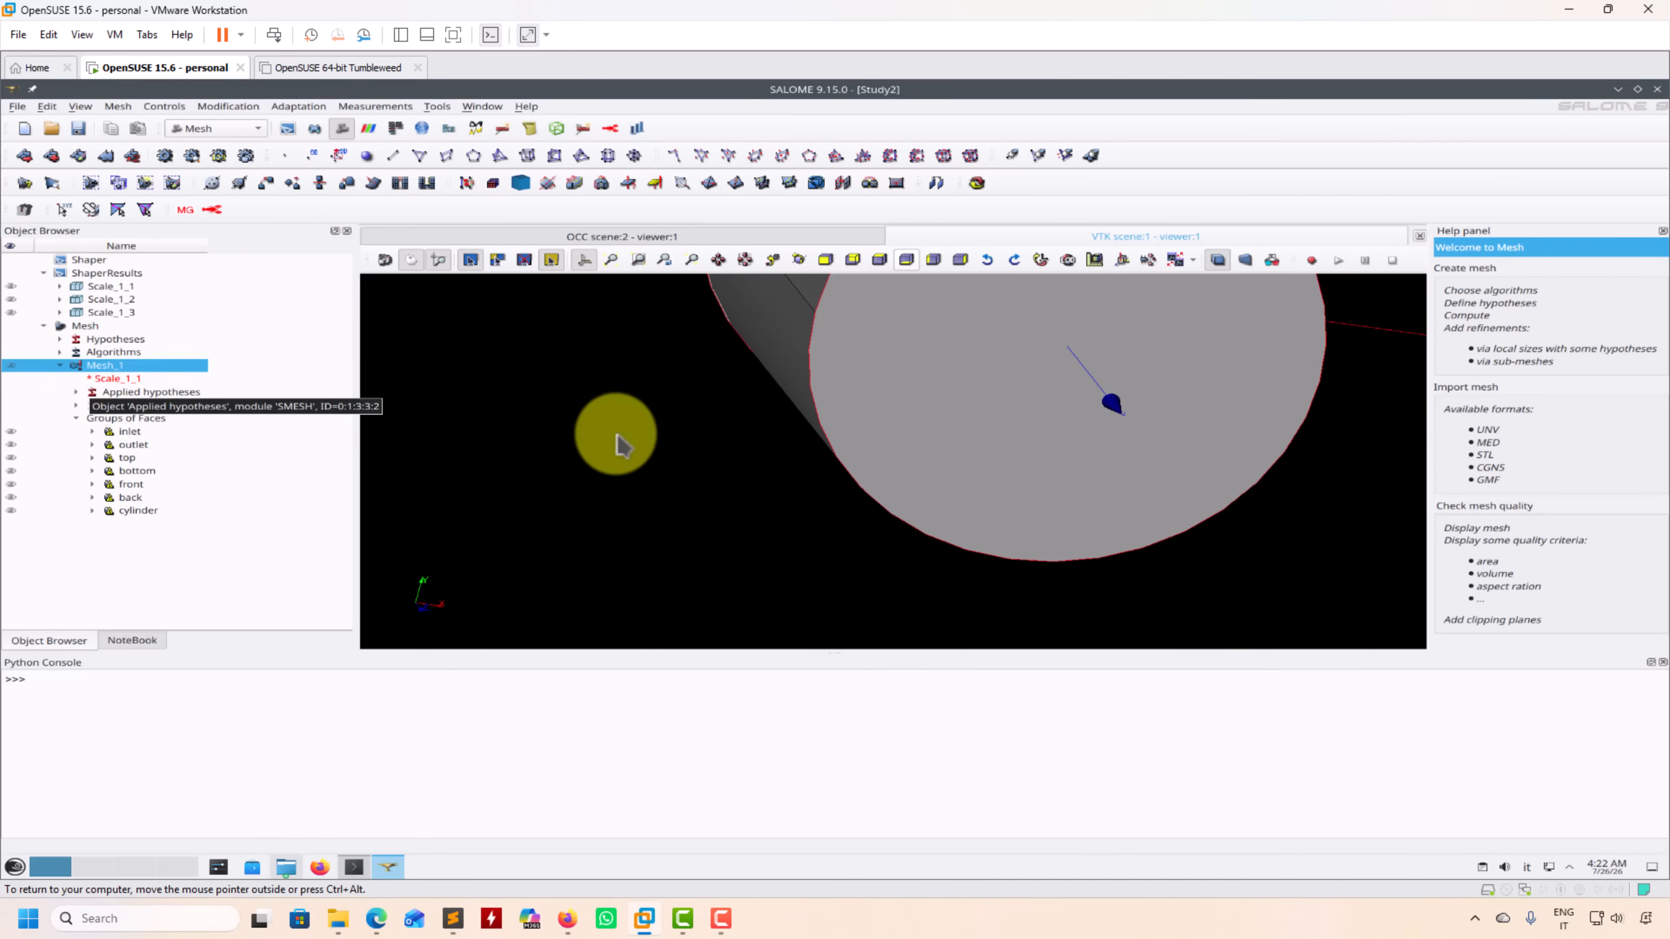
# Compute Mesh_1 and close the computation report
pyautogui.moveTo(618, 440); pyautogui.dragTo(802, 559)
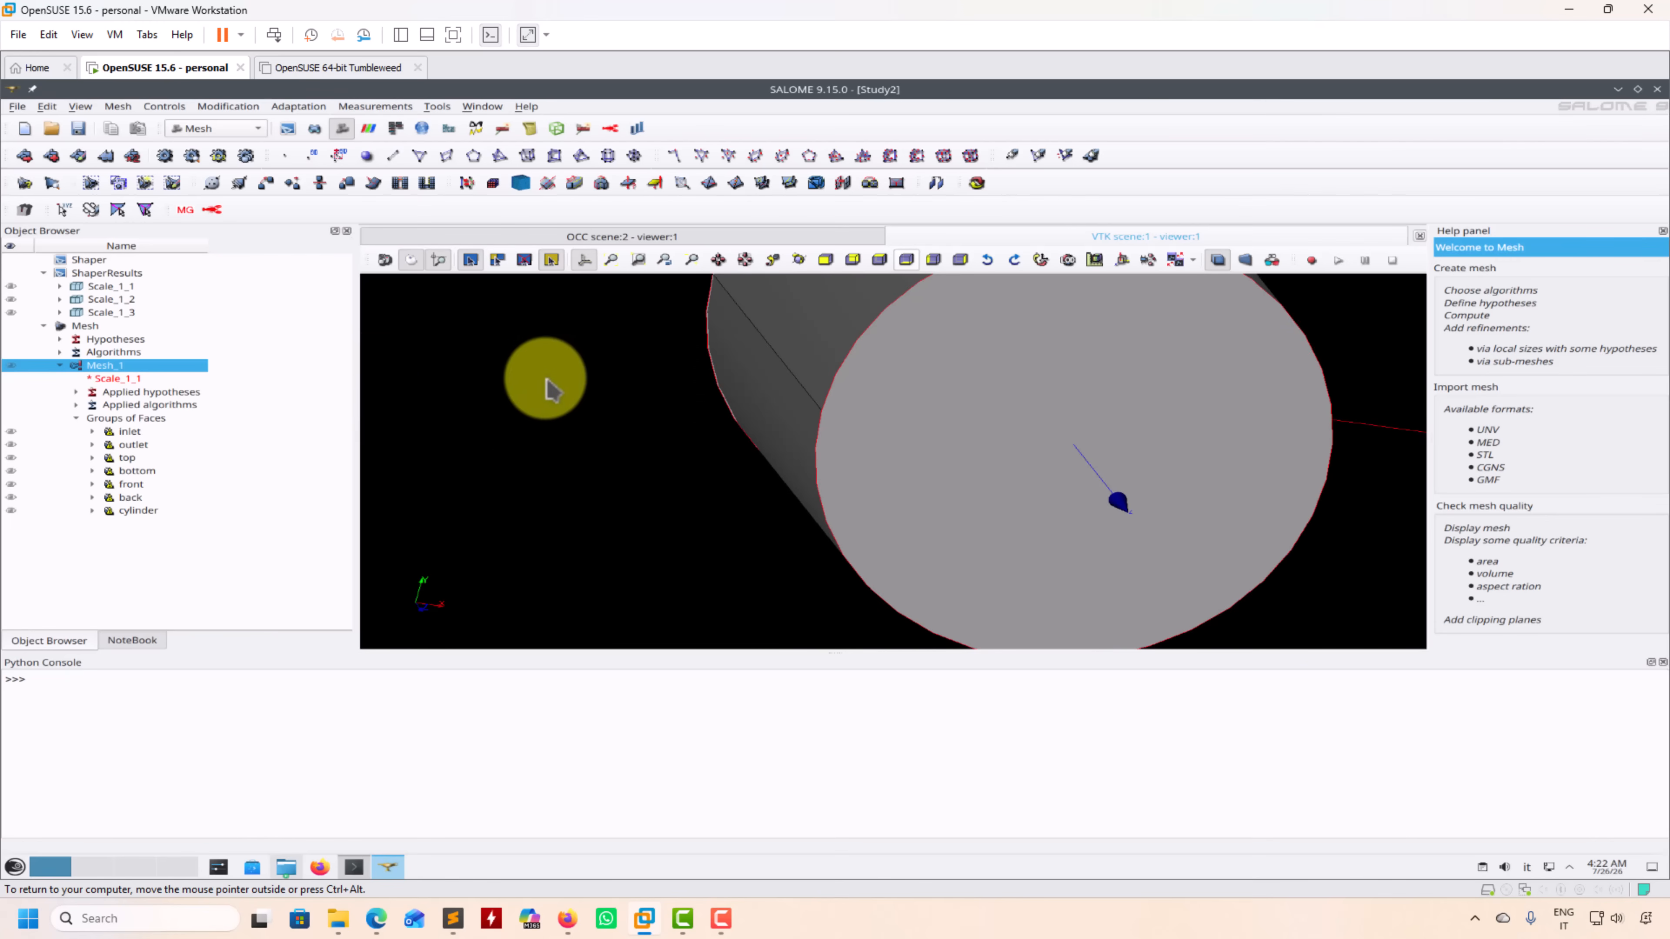
pyautogui.moveTo(548, 496); pyautogui.dragTo(555, 509)
pyautogui.scroll(-3, 555, 510)
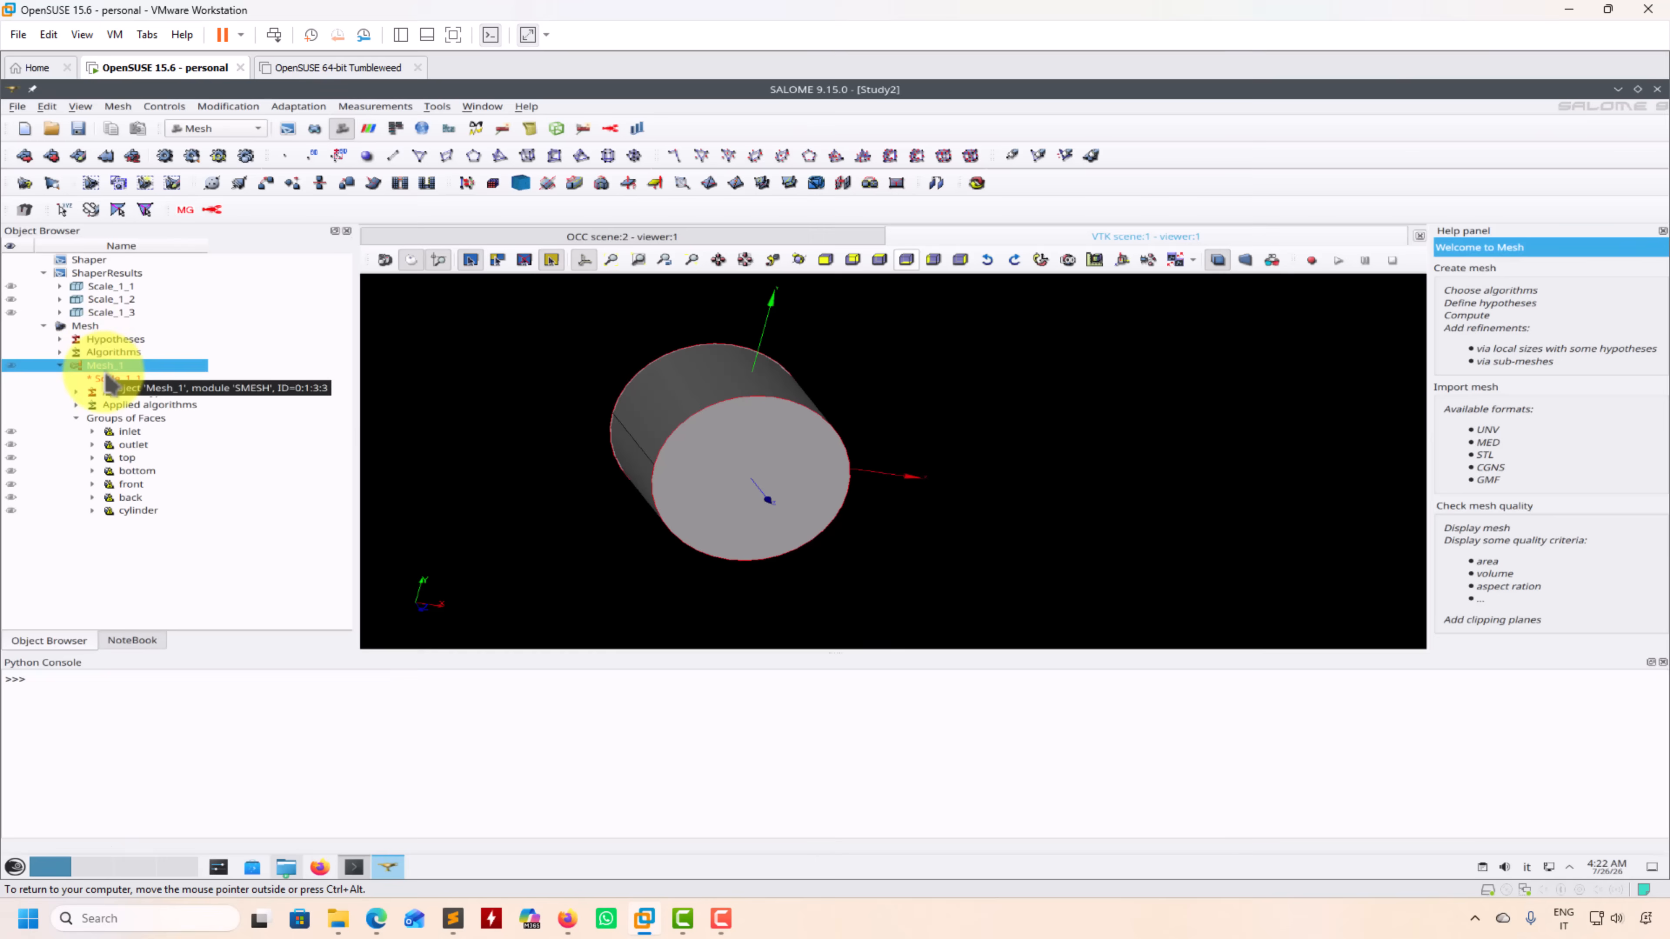
pyautogui.rightClick(111, 366)
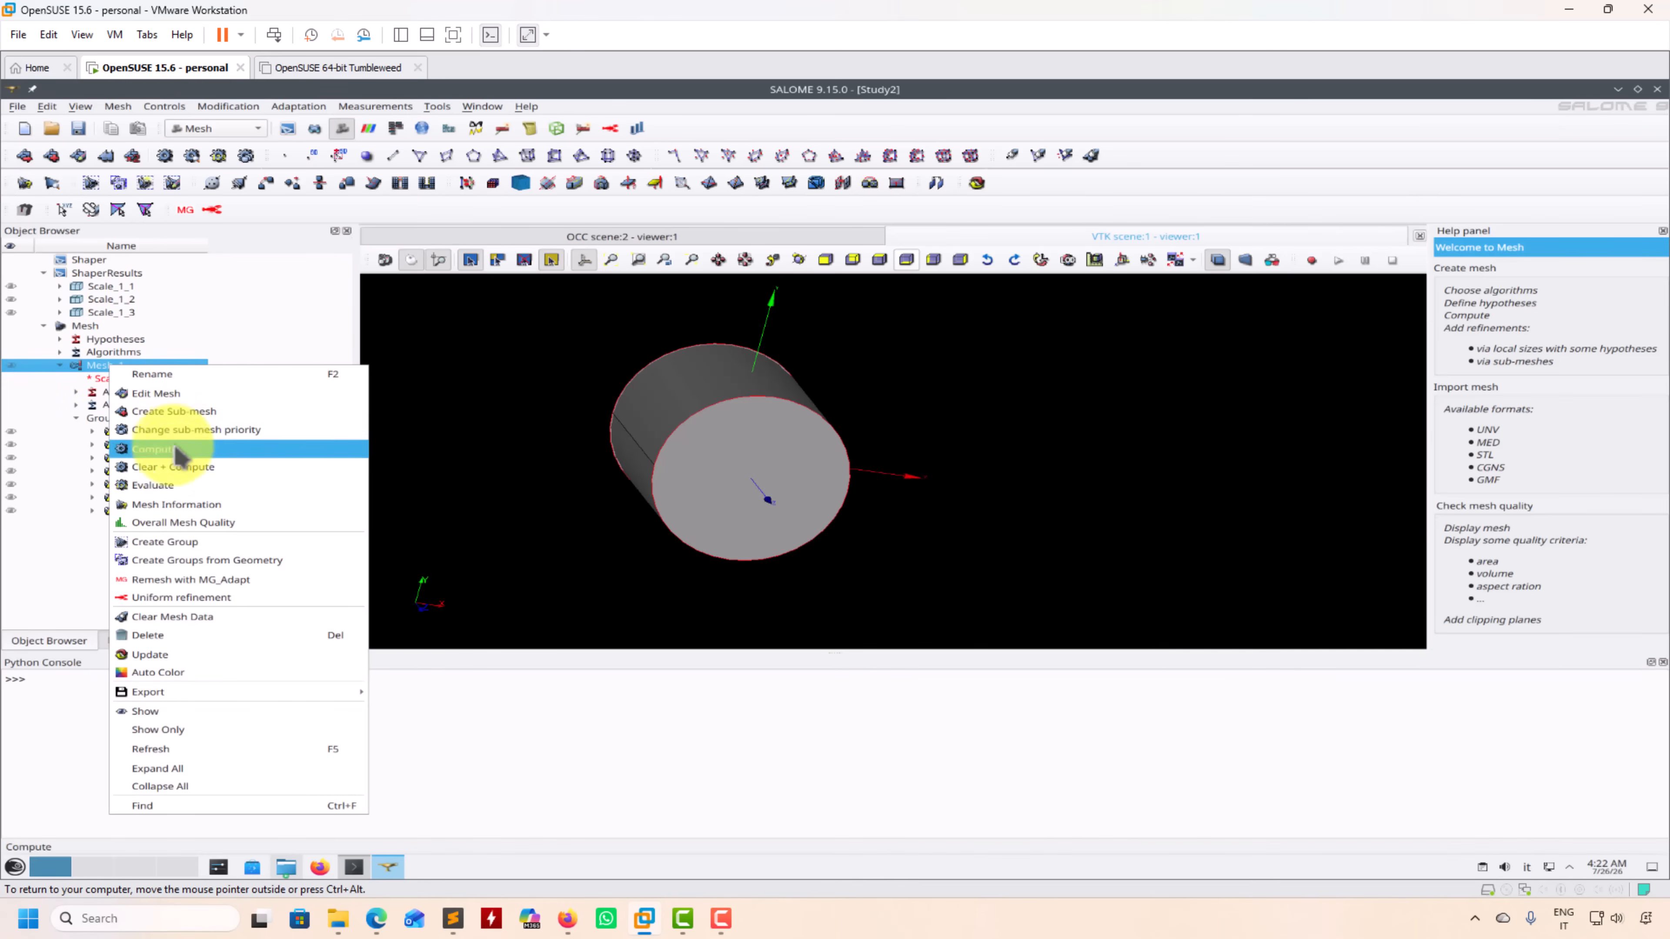
pyautogui.click(178, 461)
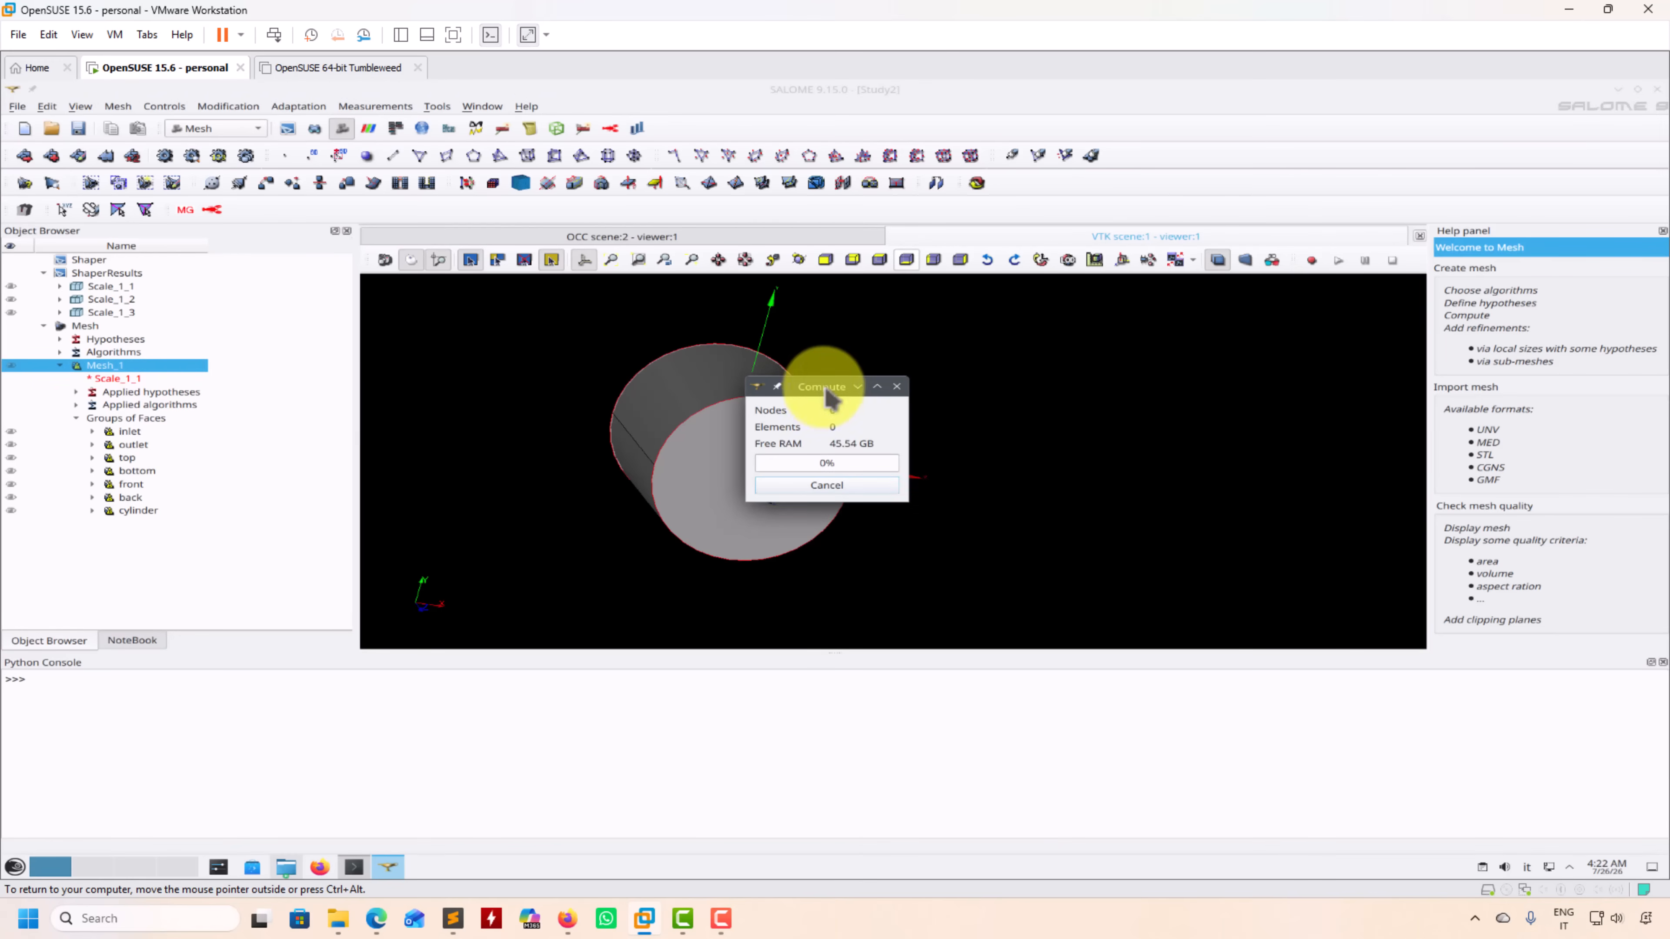
pyautogui.moveTo(828, 390); pyautogui.dragTo(375, 457)
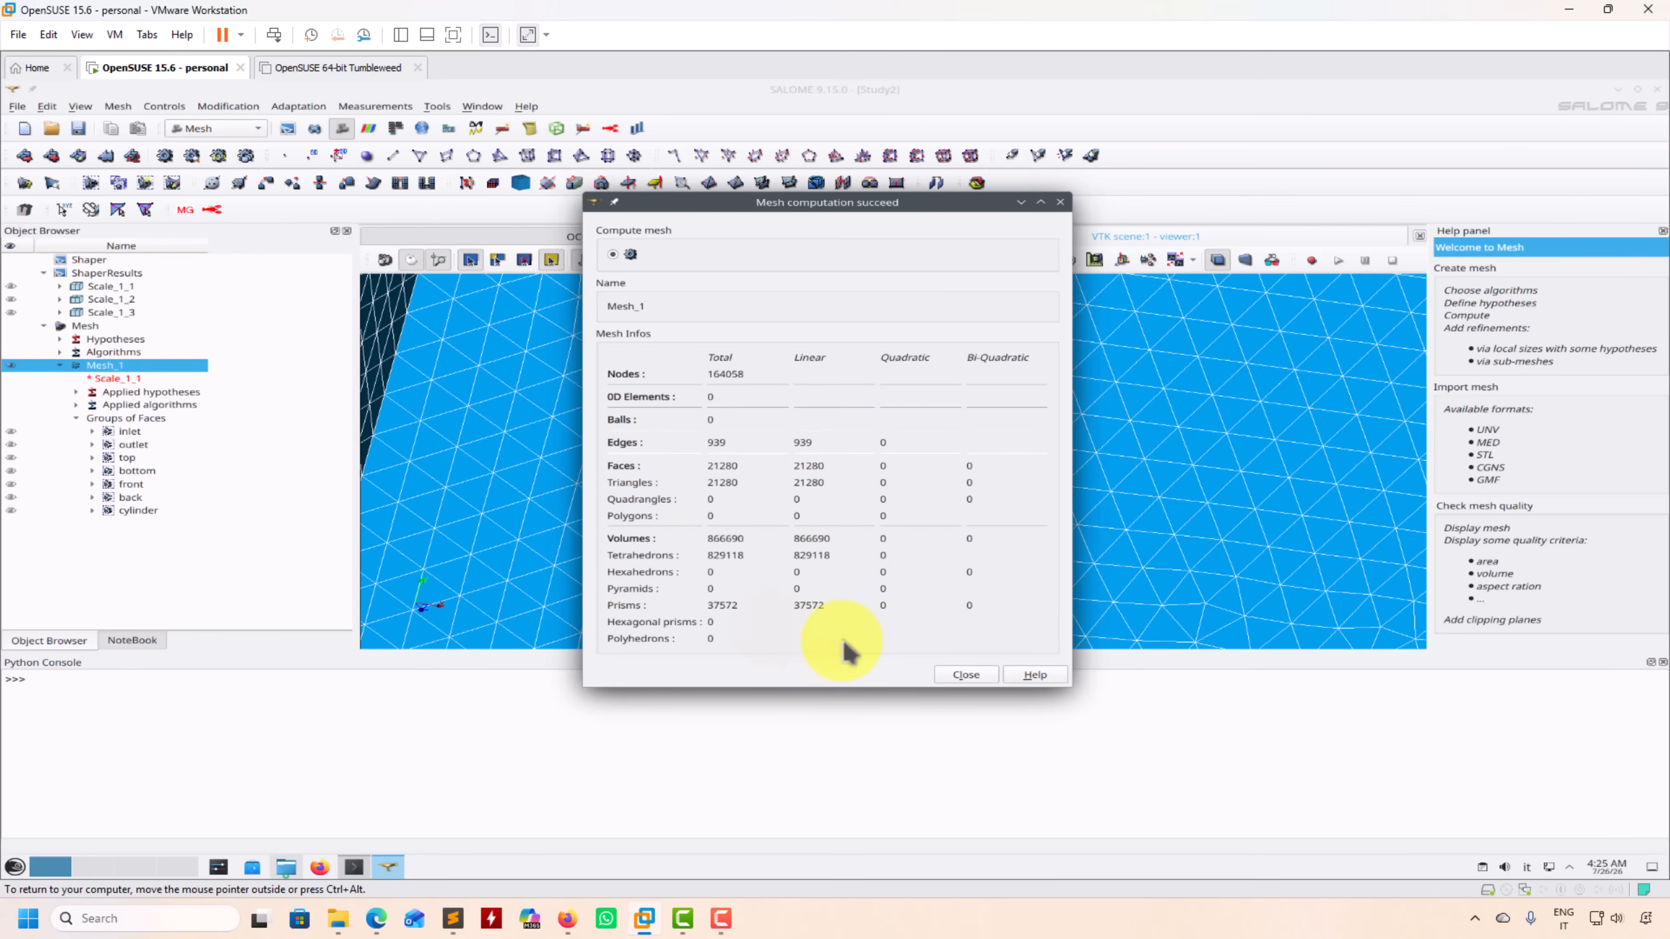
pyautogui.click(966, 675)
pyautogui.scroll(-10, 914, 510)
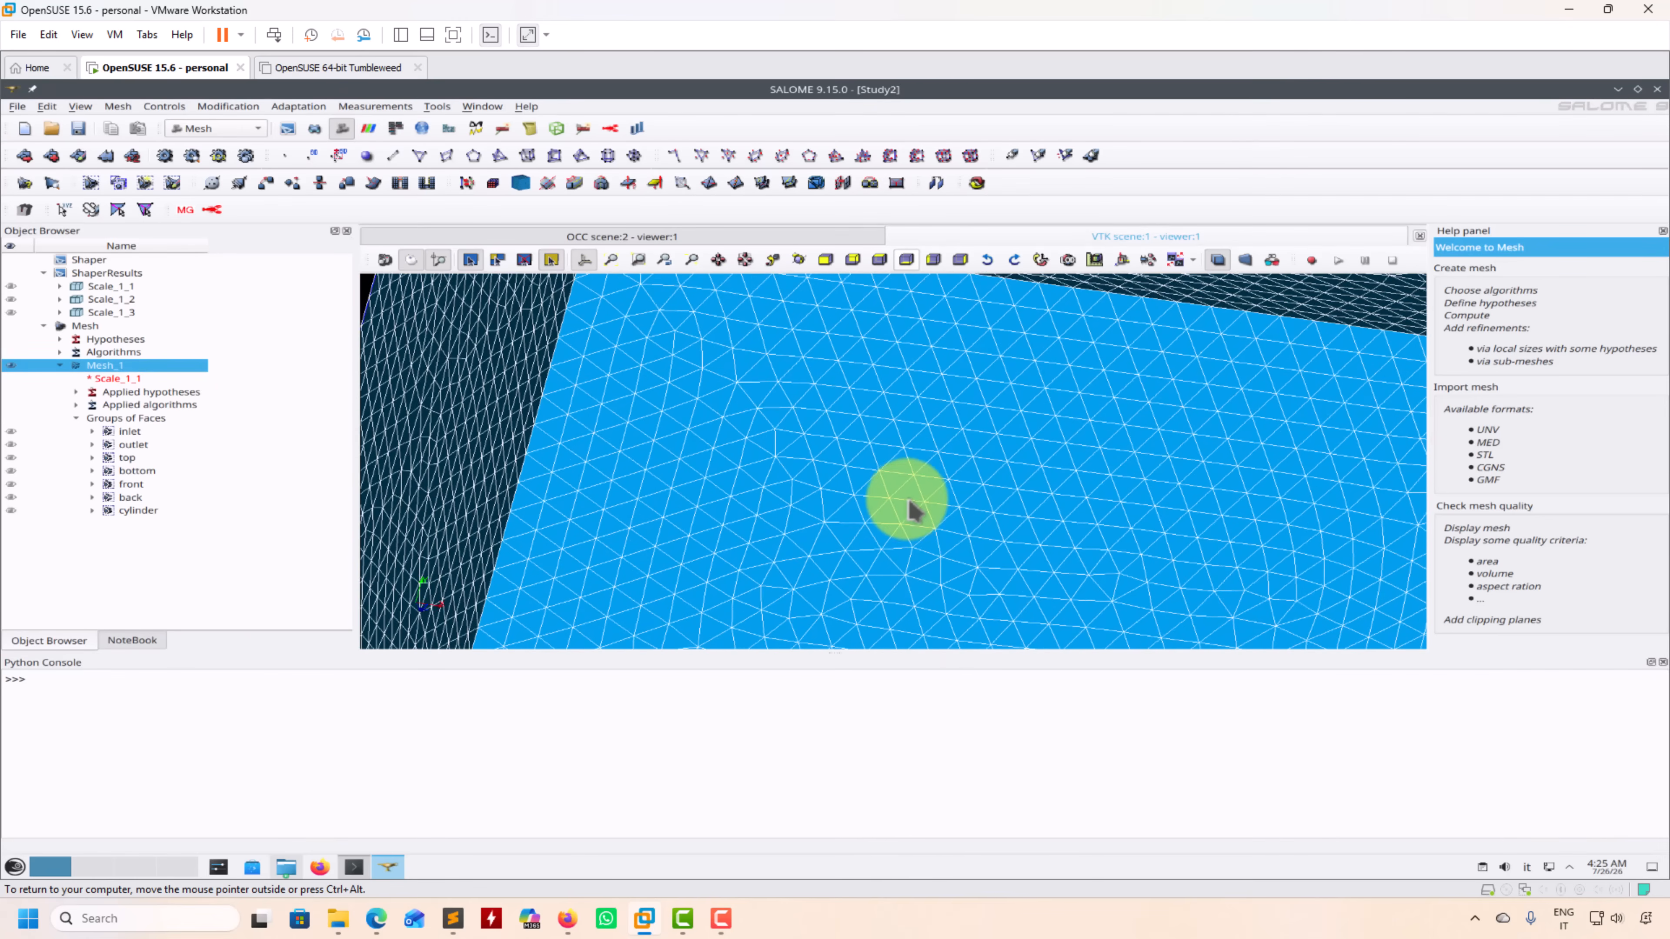
pyautogui.click(421, 373)
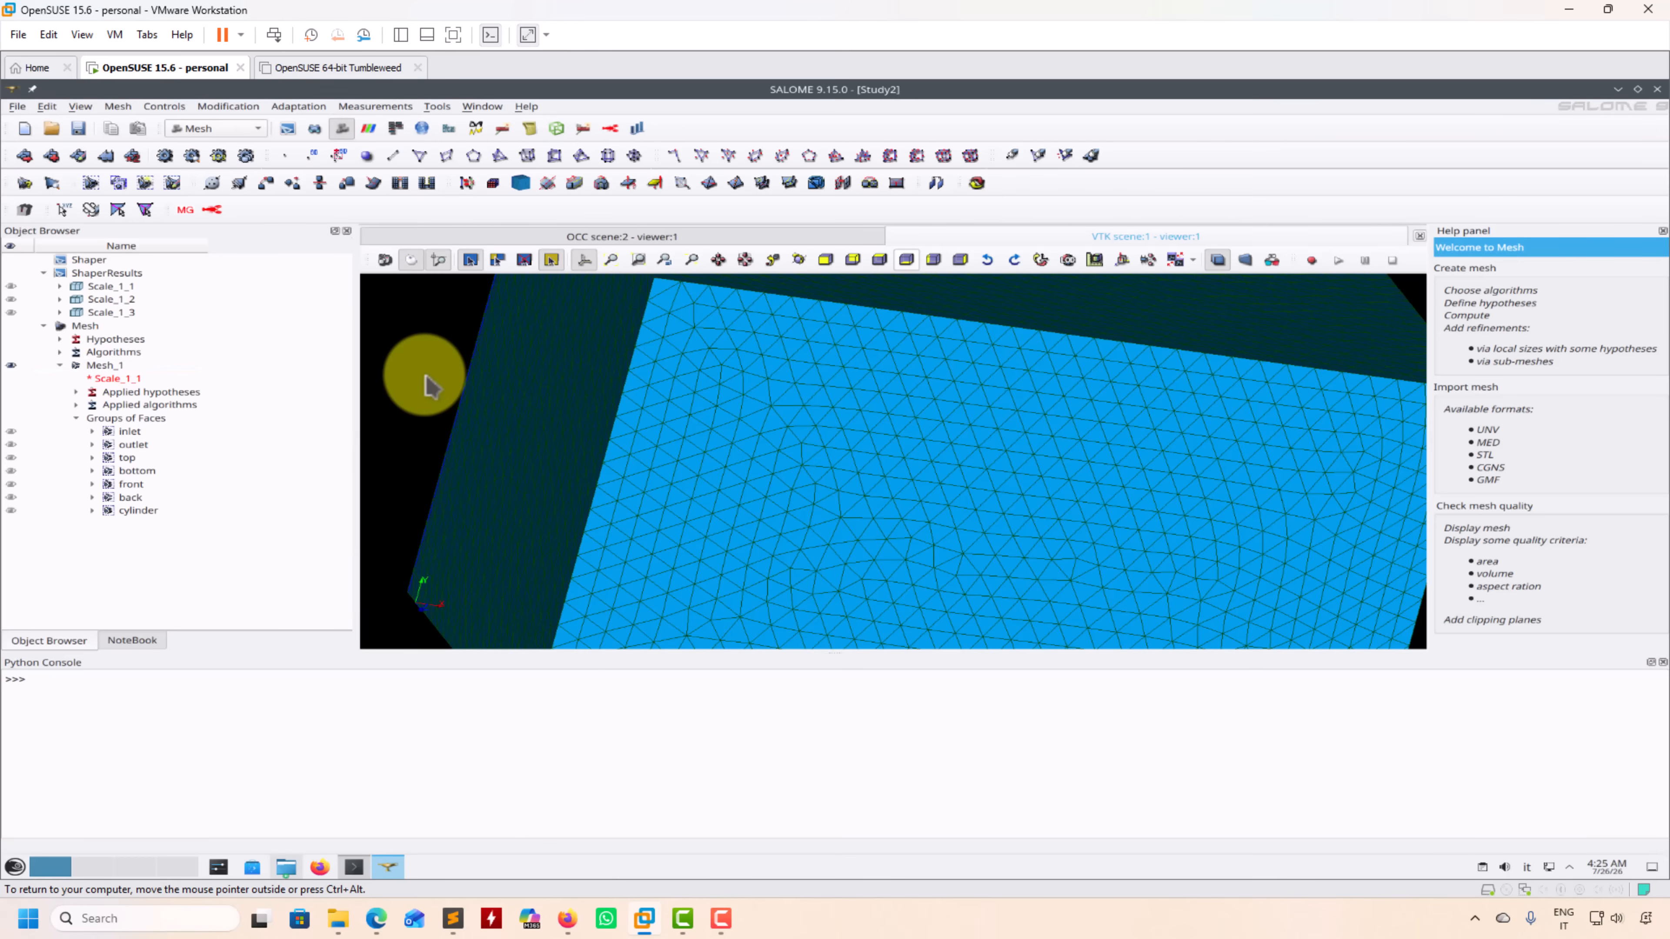
pyautogui.rightClick(424, 375)
pyautogui.click(483, 404)
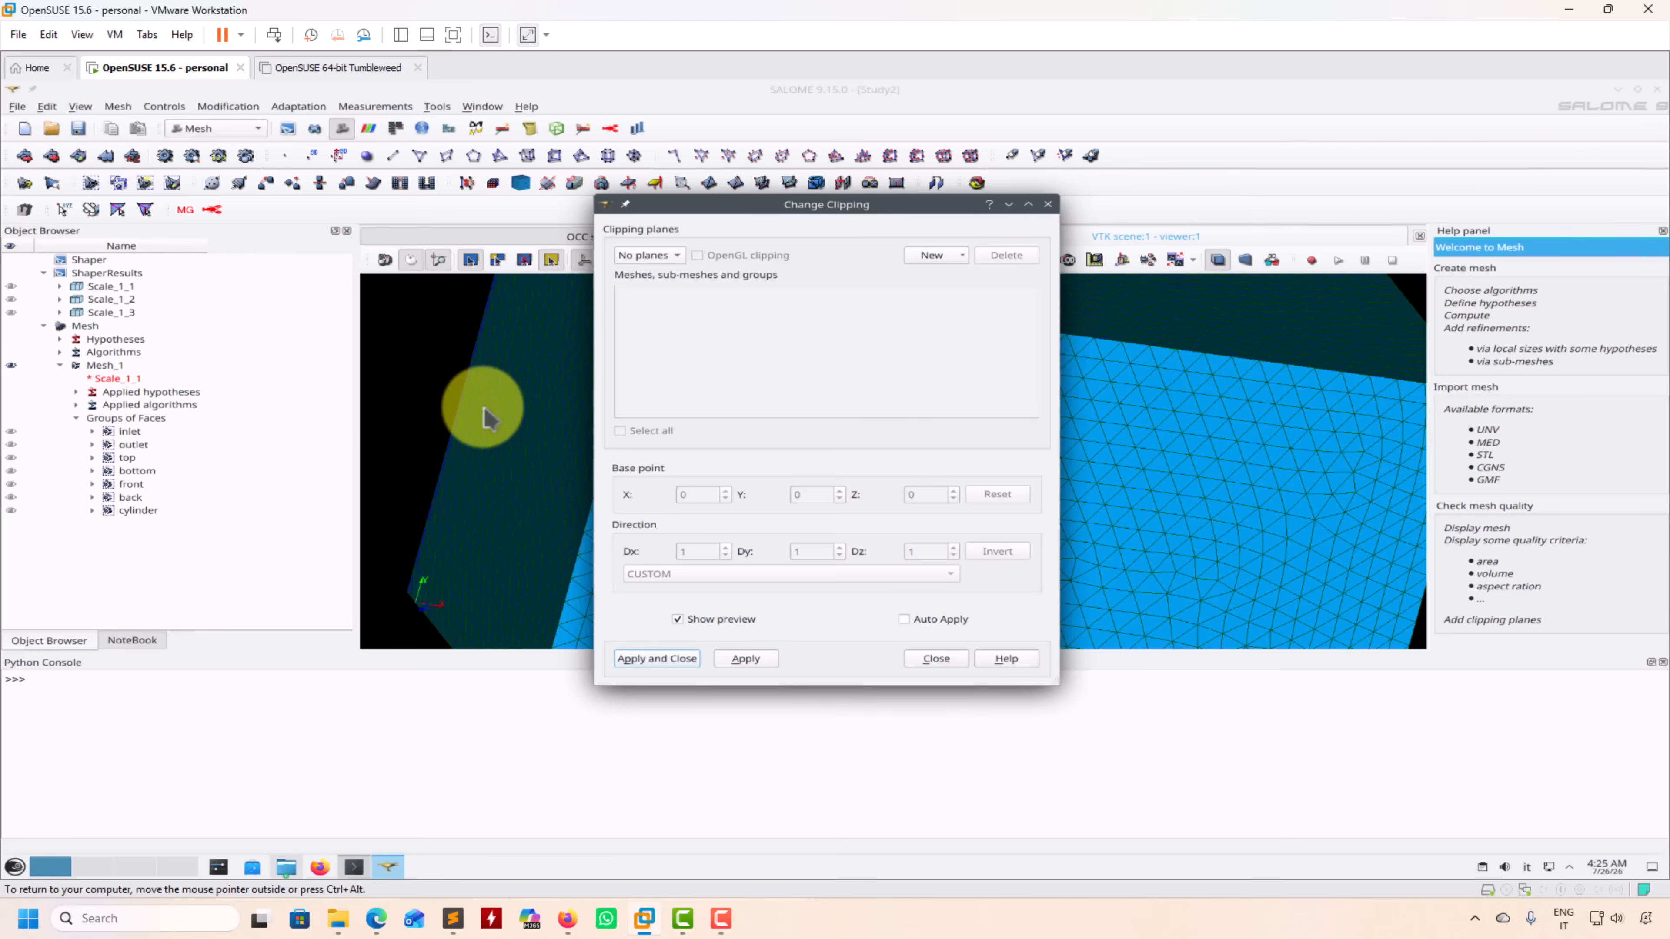
pyautogui.click(101, 365)
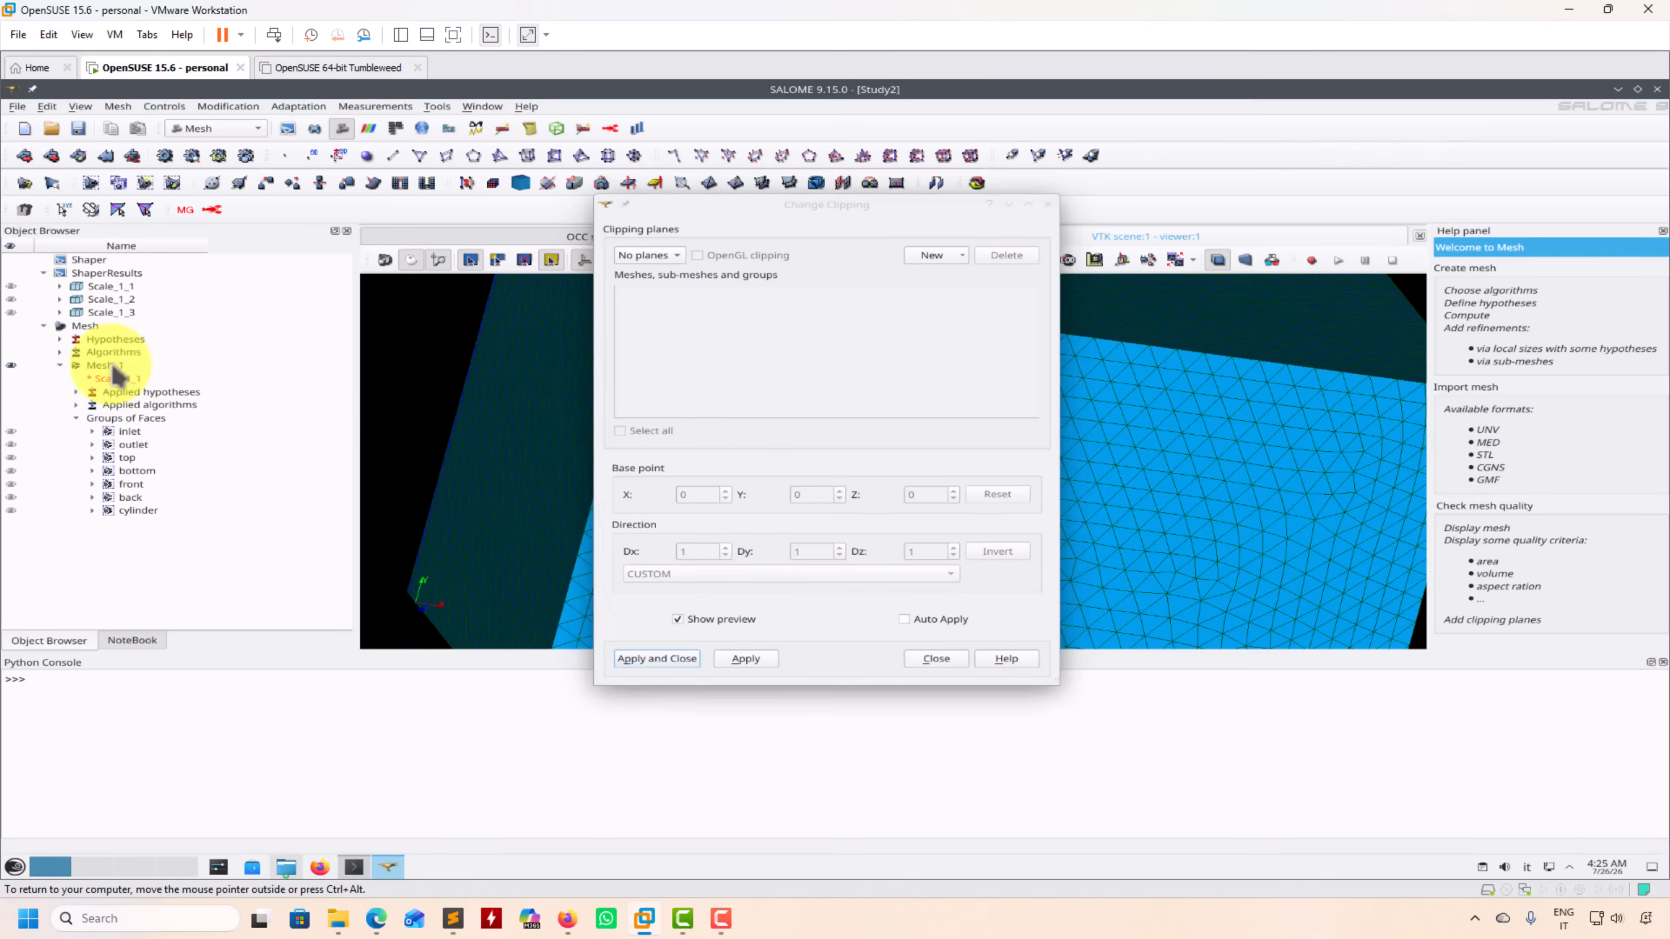
pyautogui.click(936, 659)
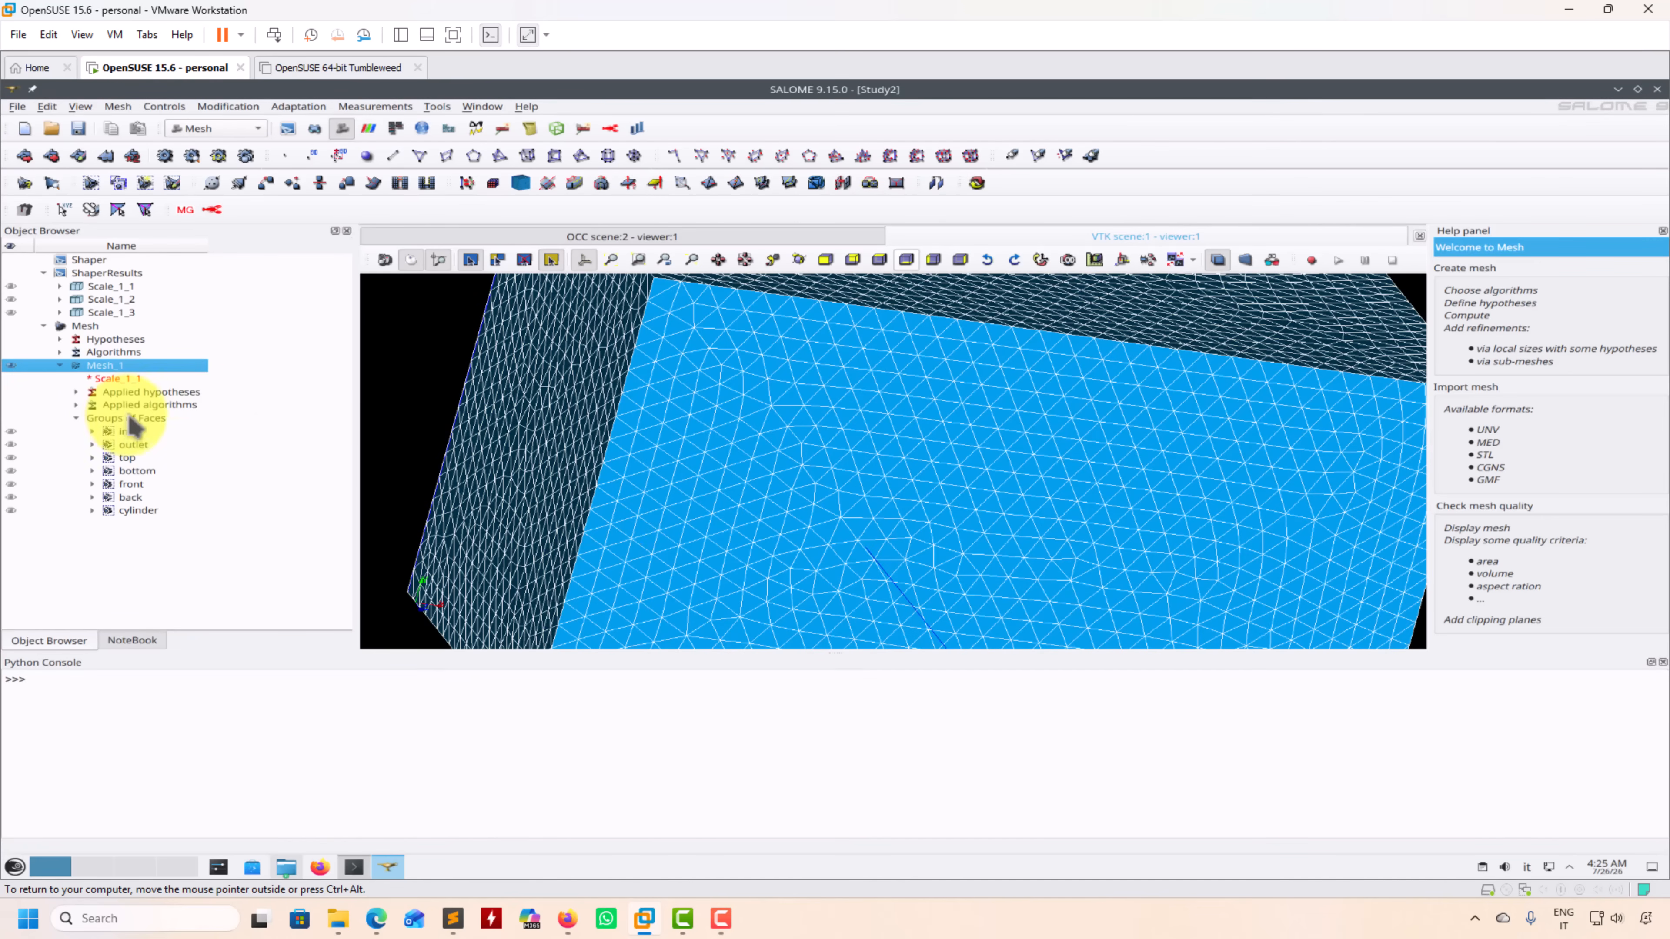
# Clip Mesh_1 with a new plane parallel to X-Y at distance 0.5, and apply it
pyautogui.rightClick(397, 374)
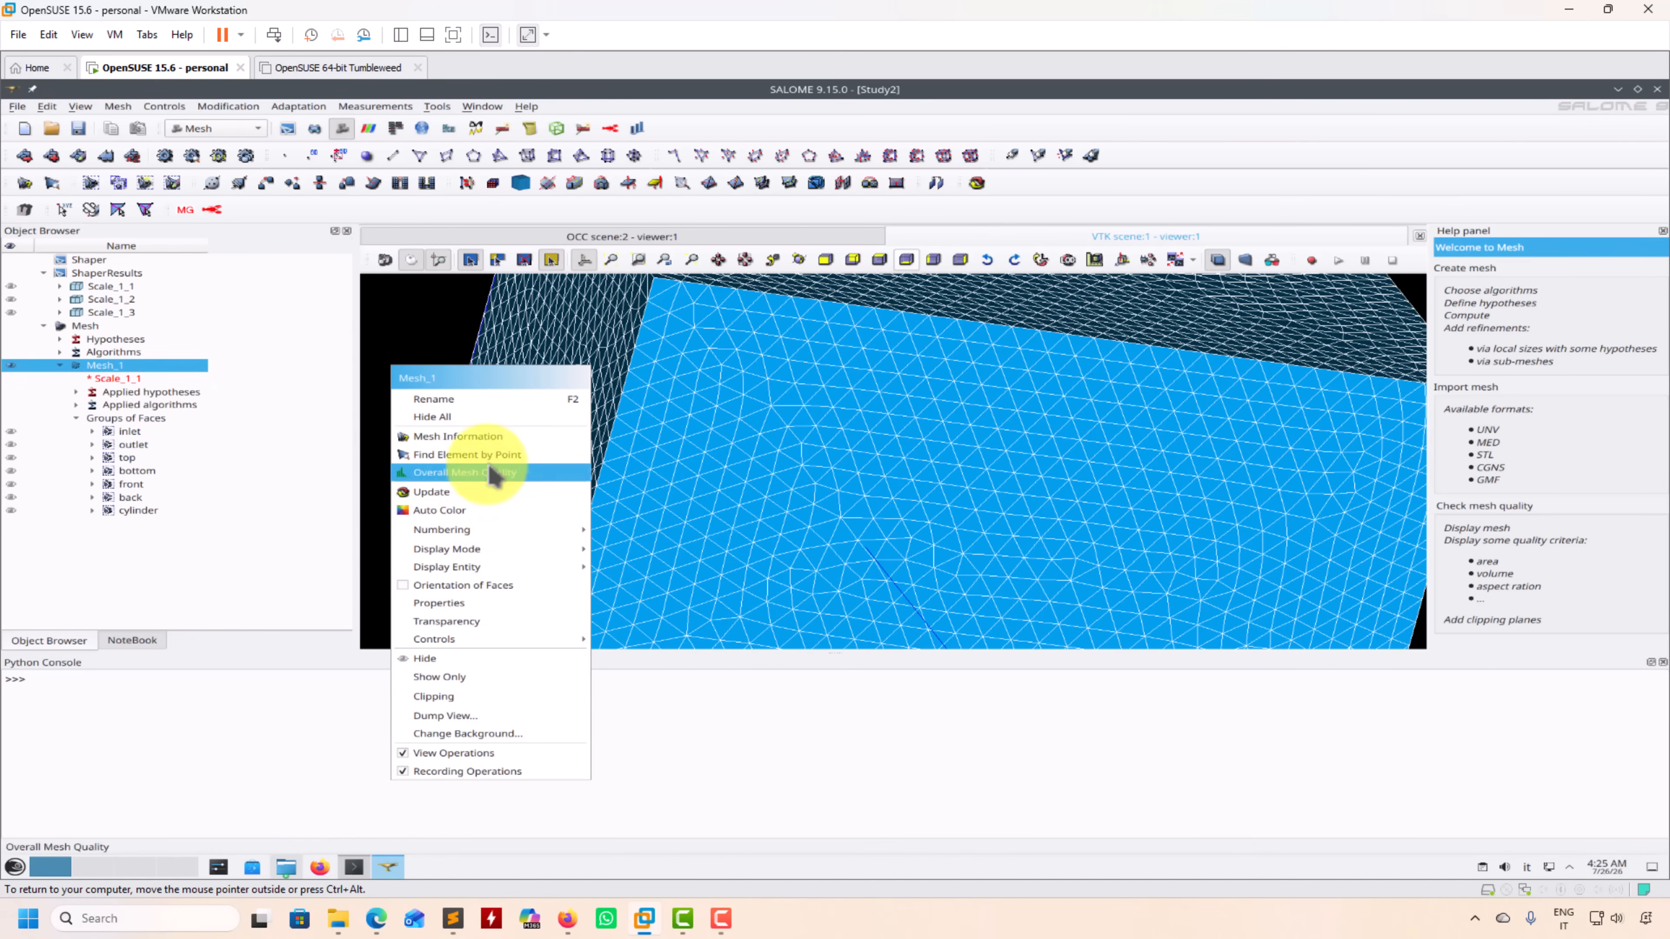
pyautogui.click(484, 704)
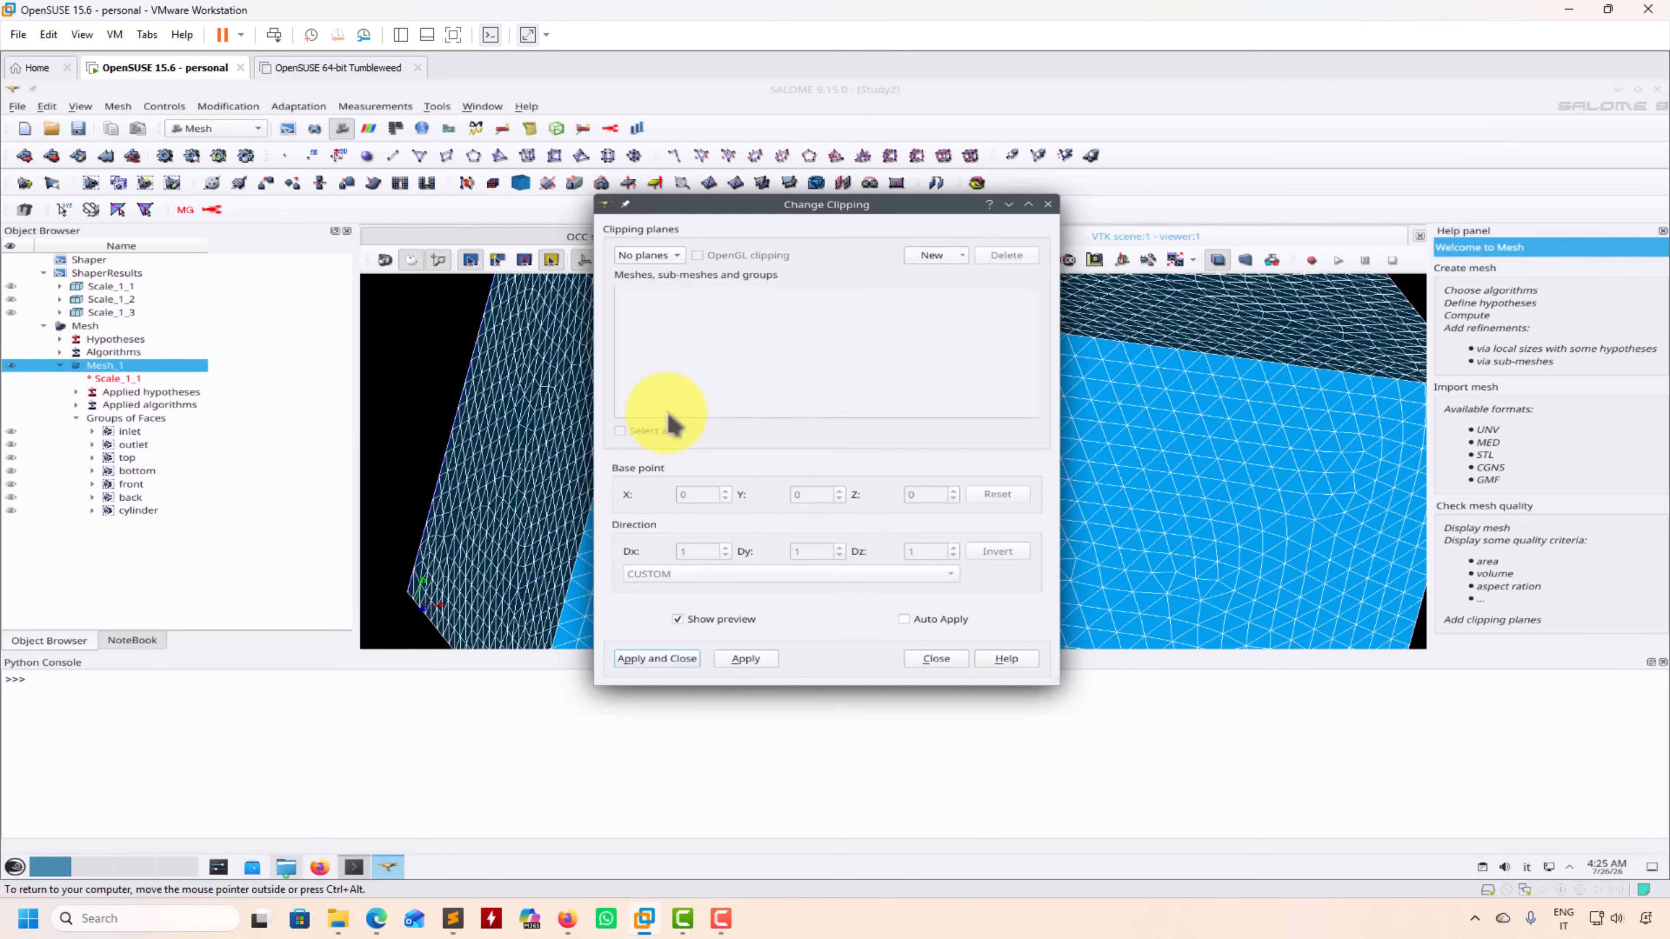
pyautogui.click(947, 291)
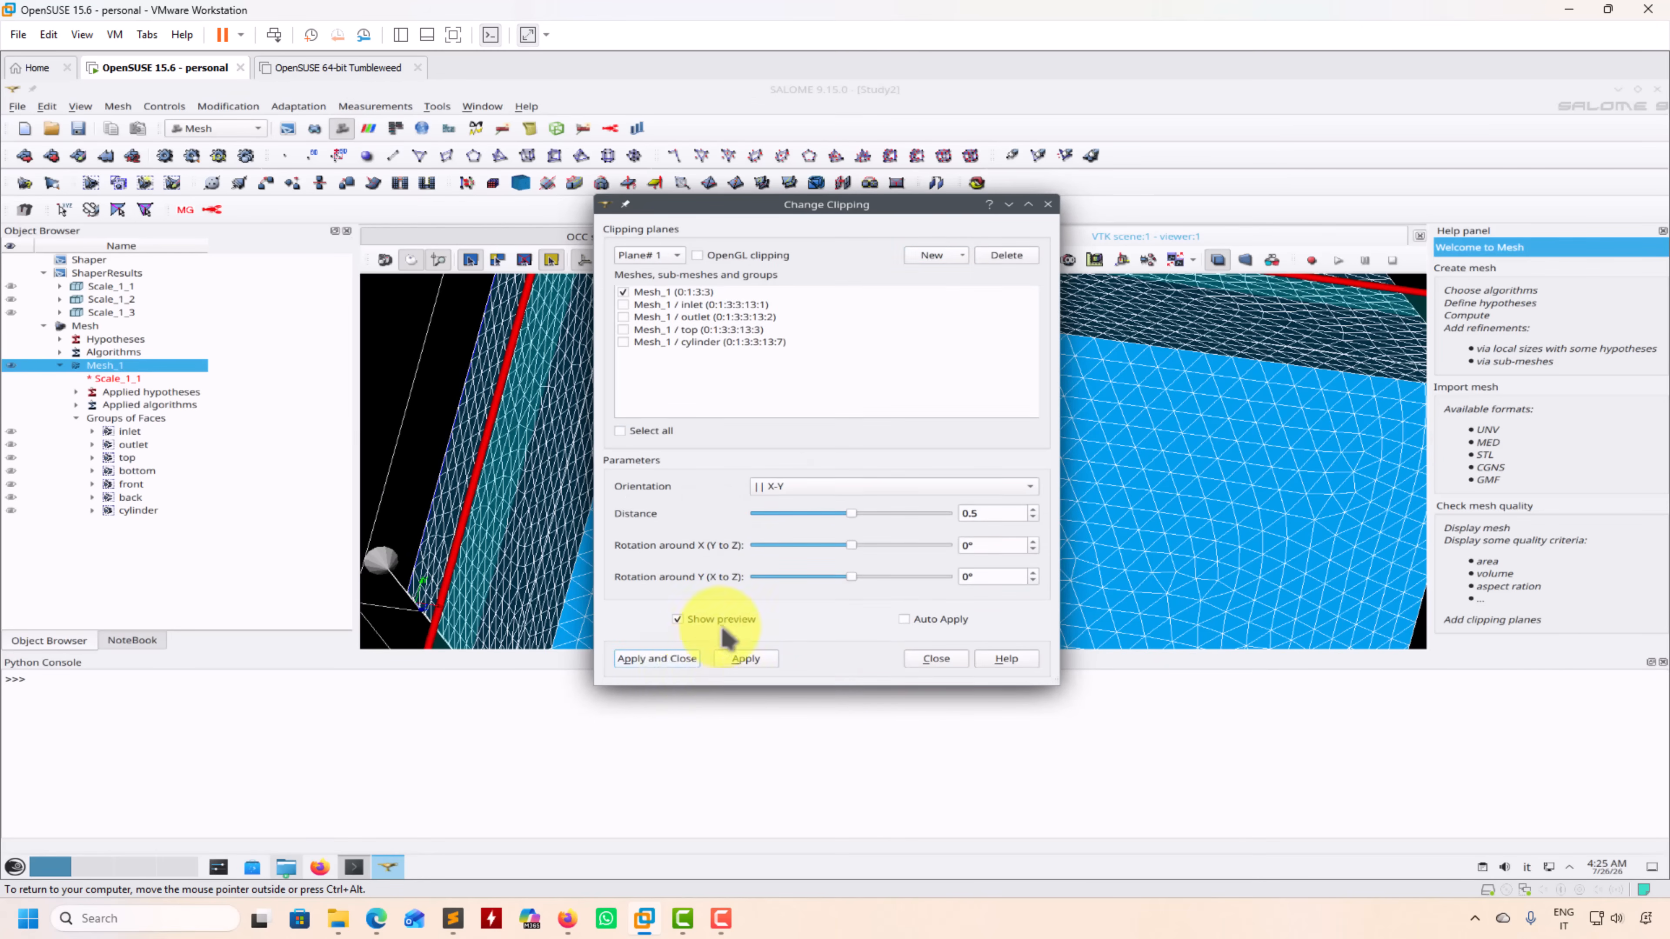
pyautogui.click(672, 658)
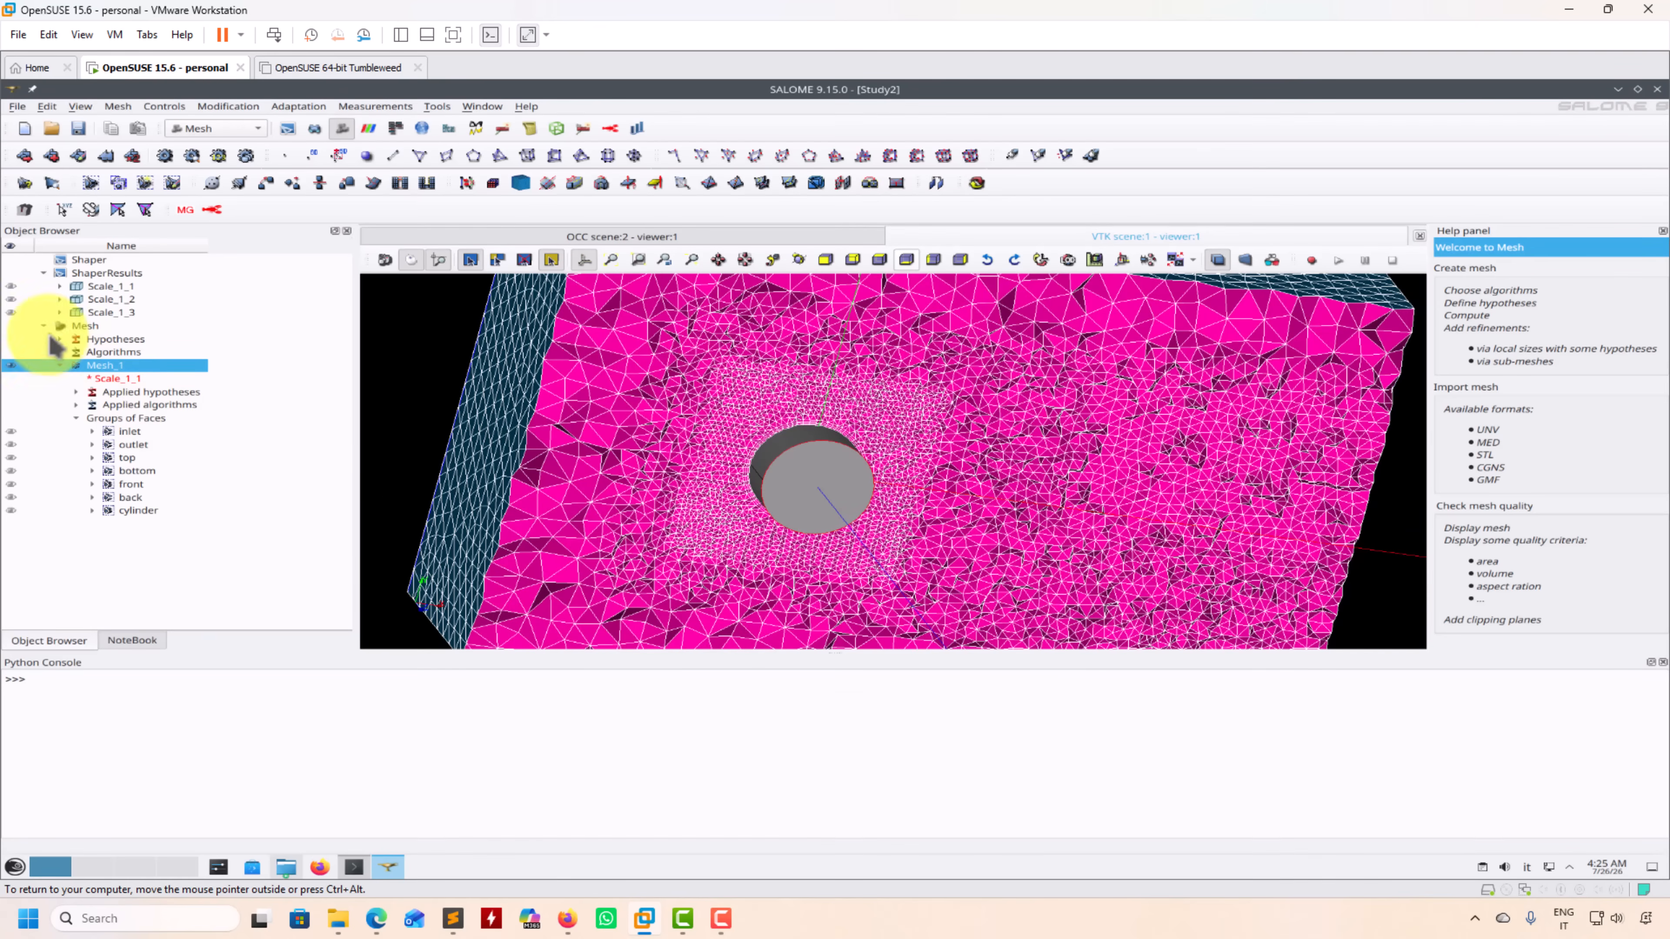
# Show and hide the Scale_1_3, Scale_1_2 and Scale_1_1 geometries in turn to compare them with the clipped mesh
pyautogui.click(444, 417)
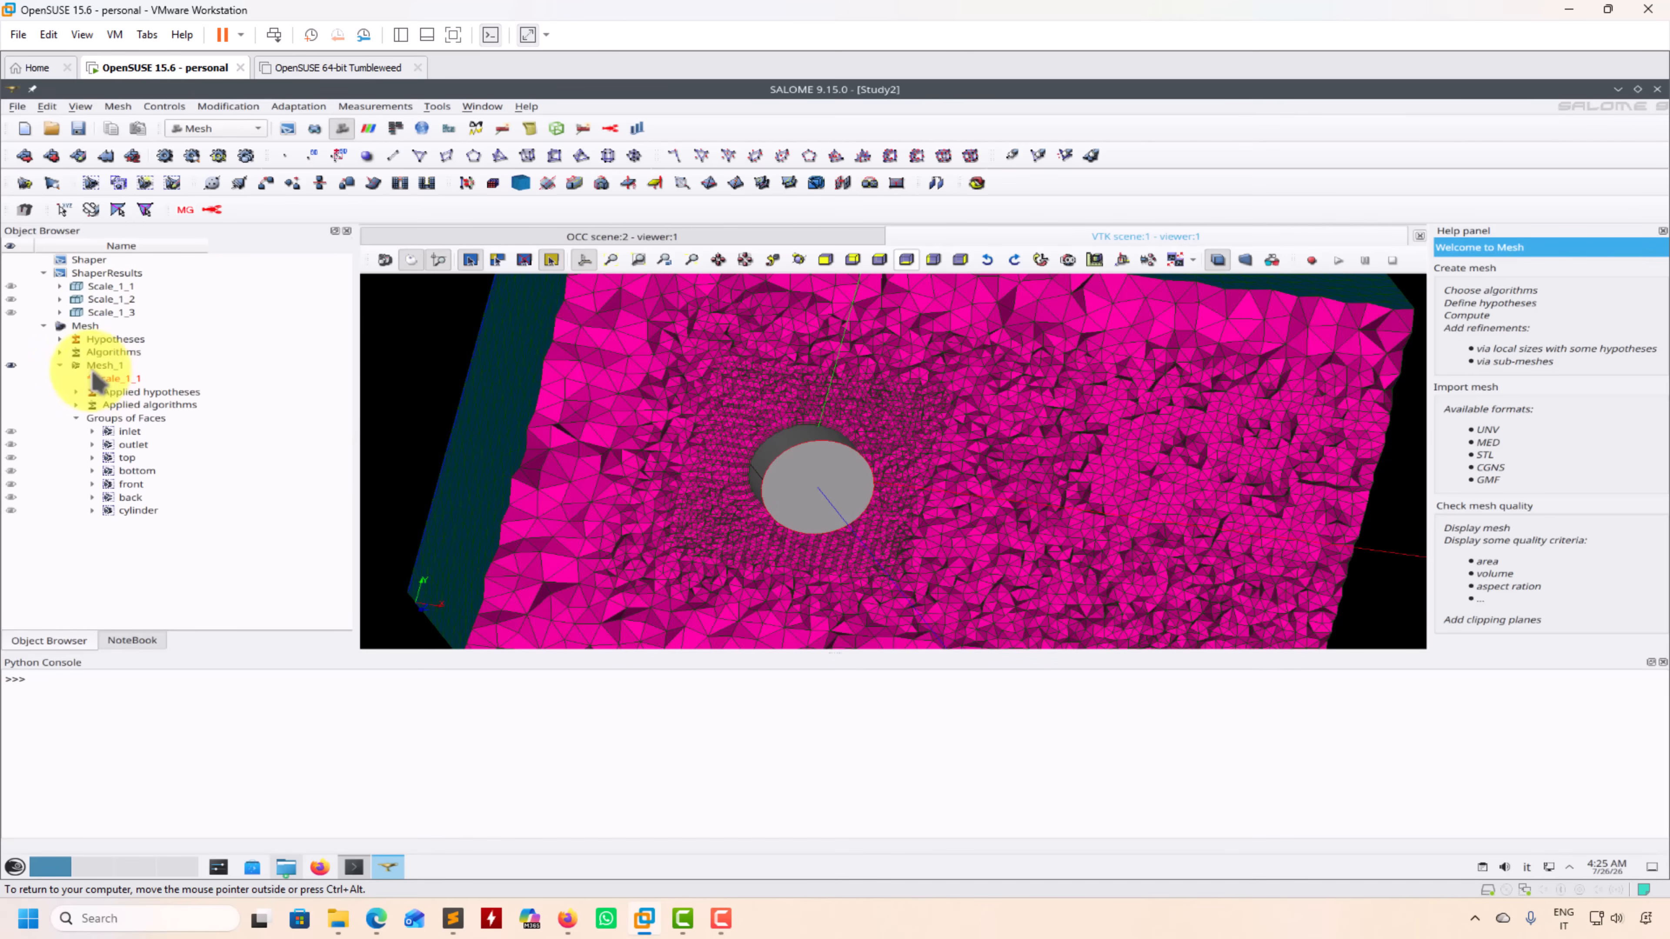
pyautogui.scroll(1, 871, 514)
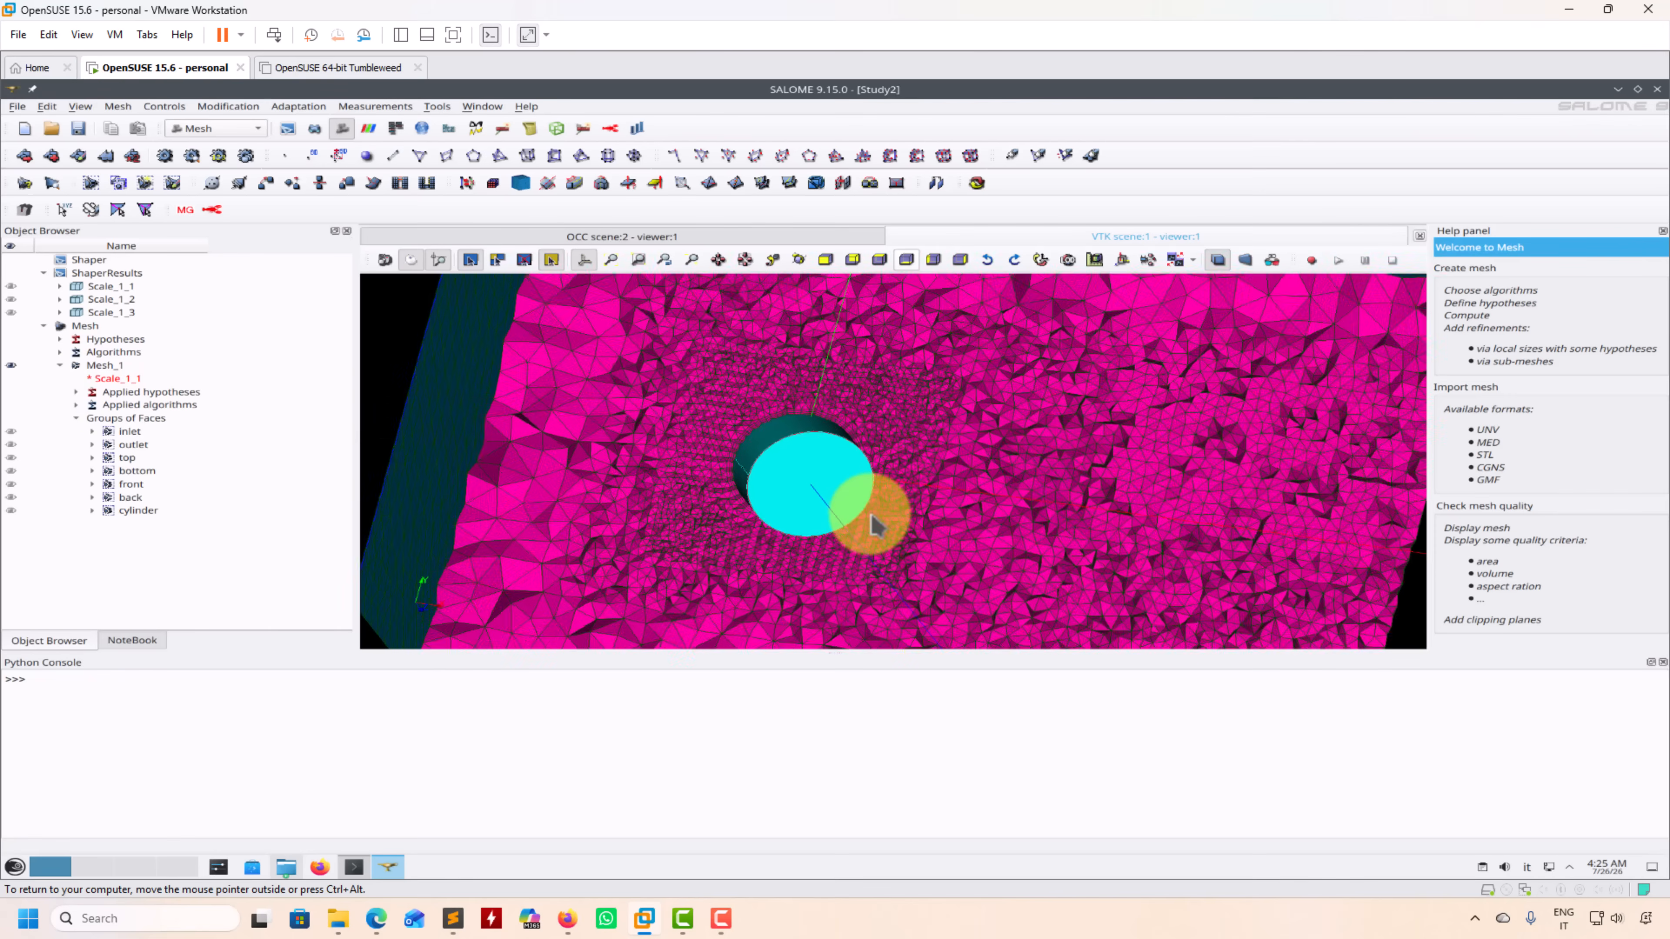
pyautogui.scroll(1, 871, 523)
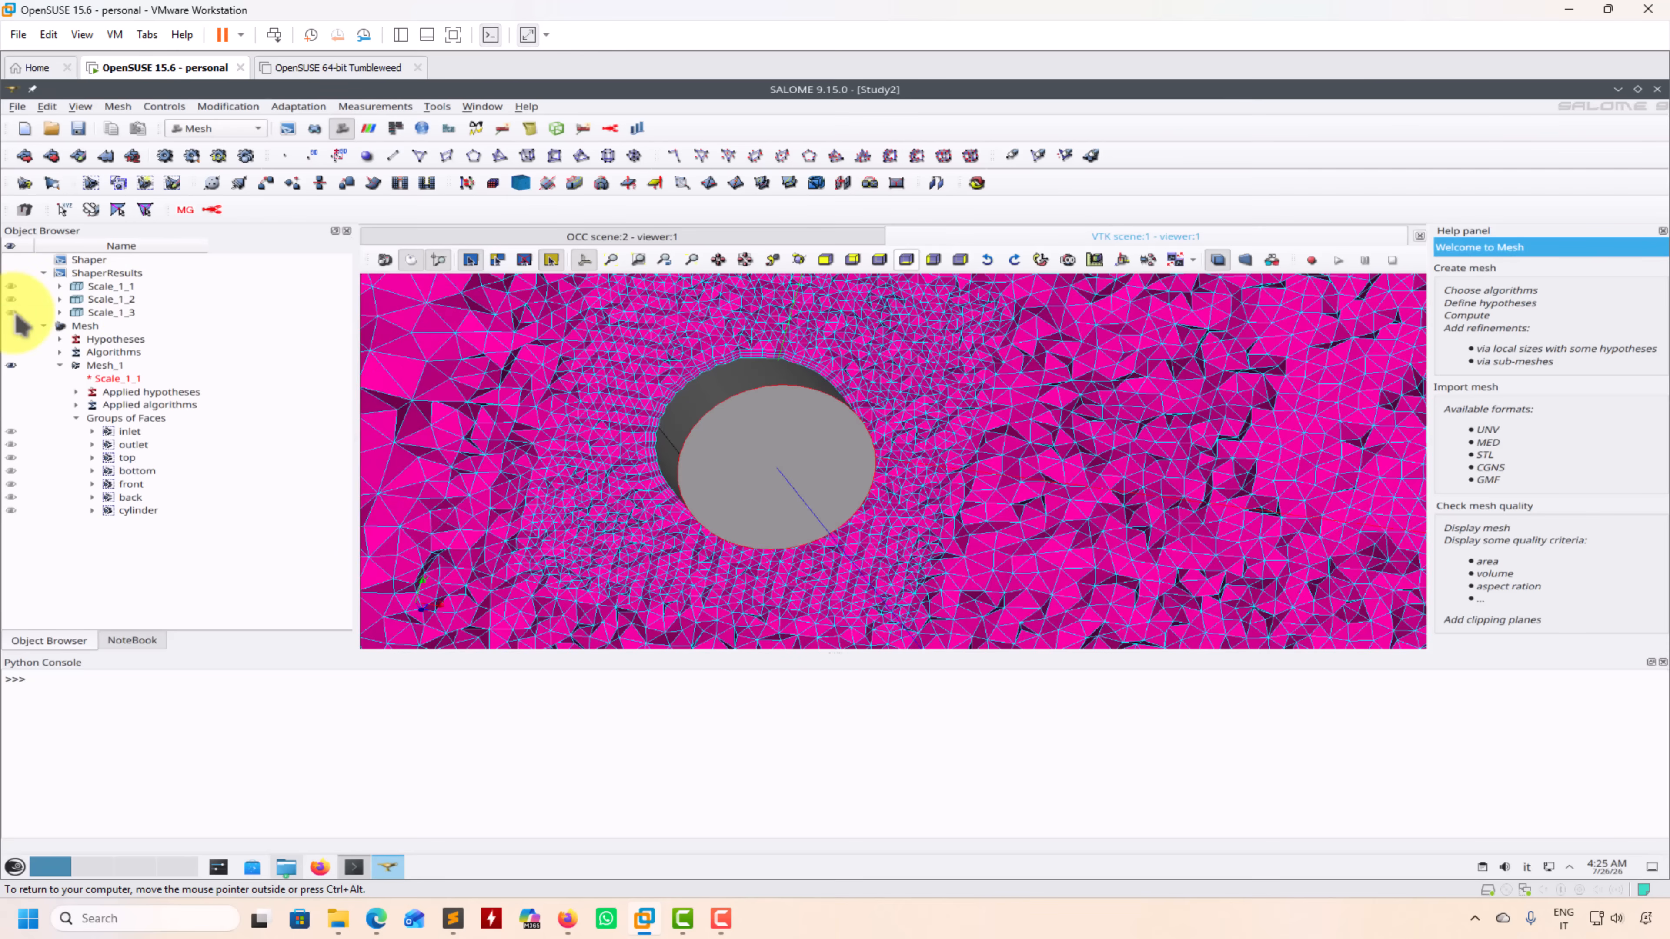
pyautogui.click(15, 313)
pyautogui.click(14, 313)
pyautogui.click(11, 299)
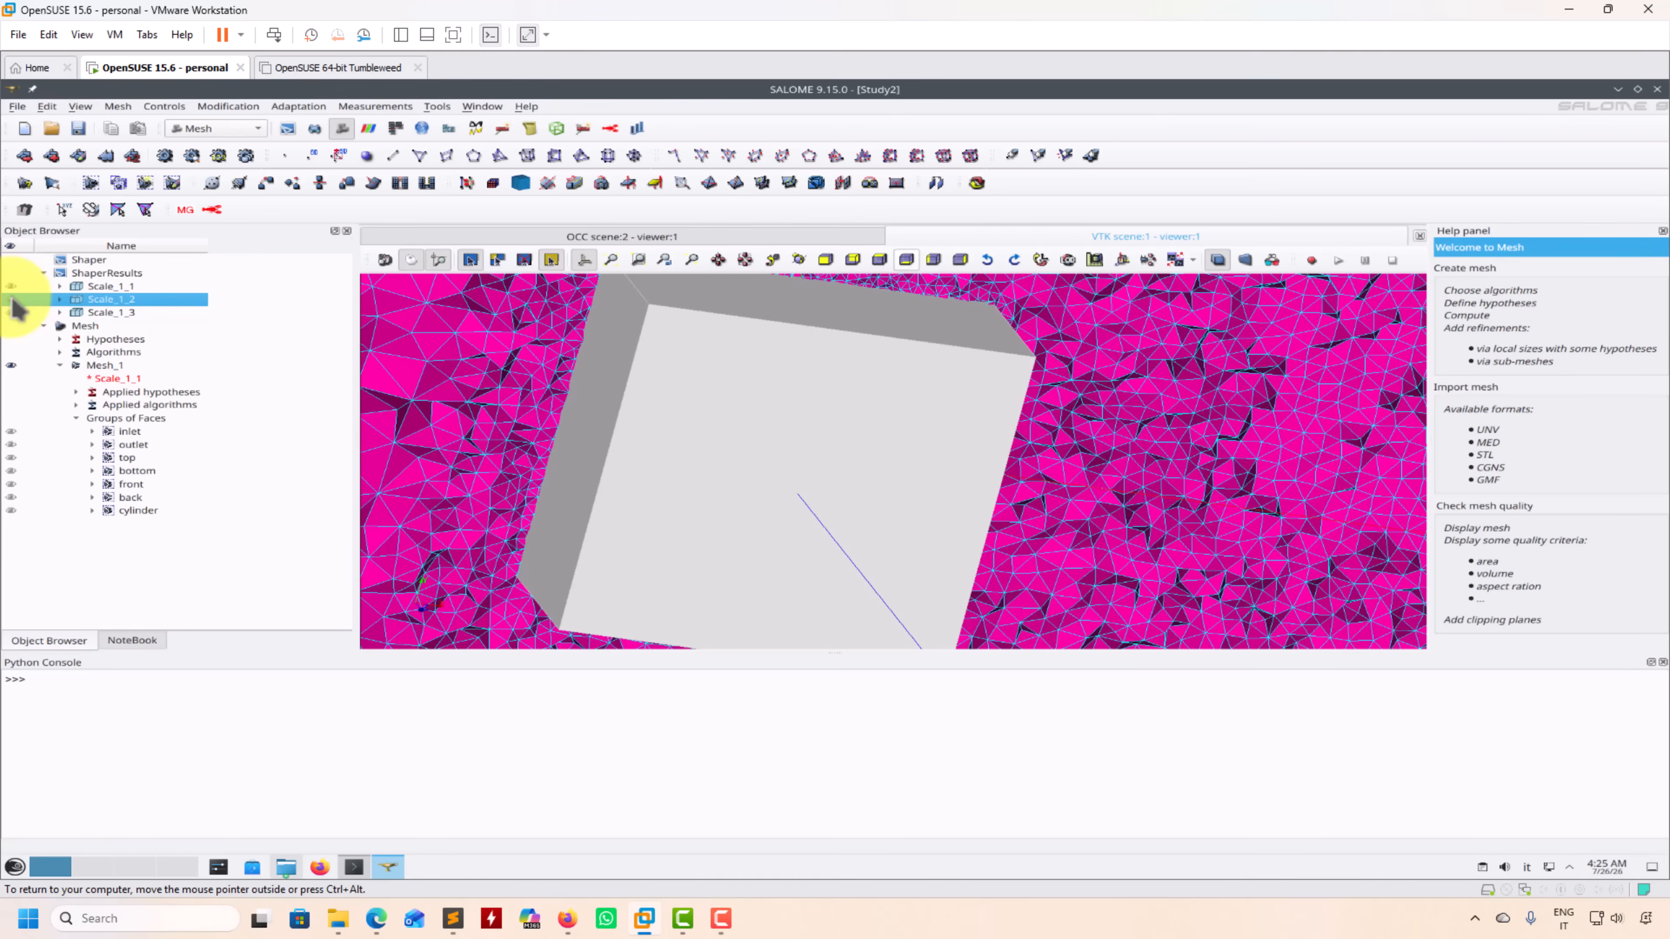
pyautogui.click(12, 299)
pyautogui.click(12, 286)
pyautogui.click(12, 286)
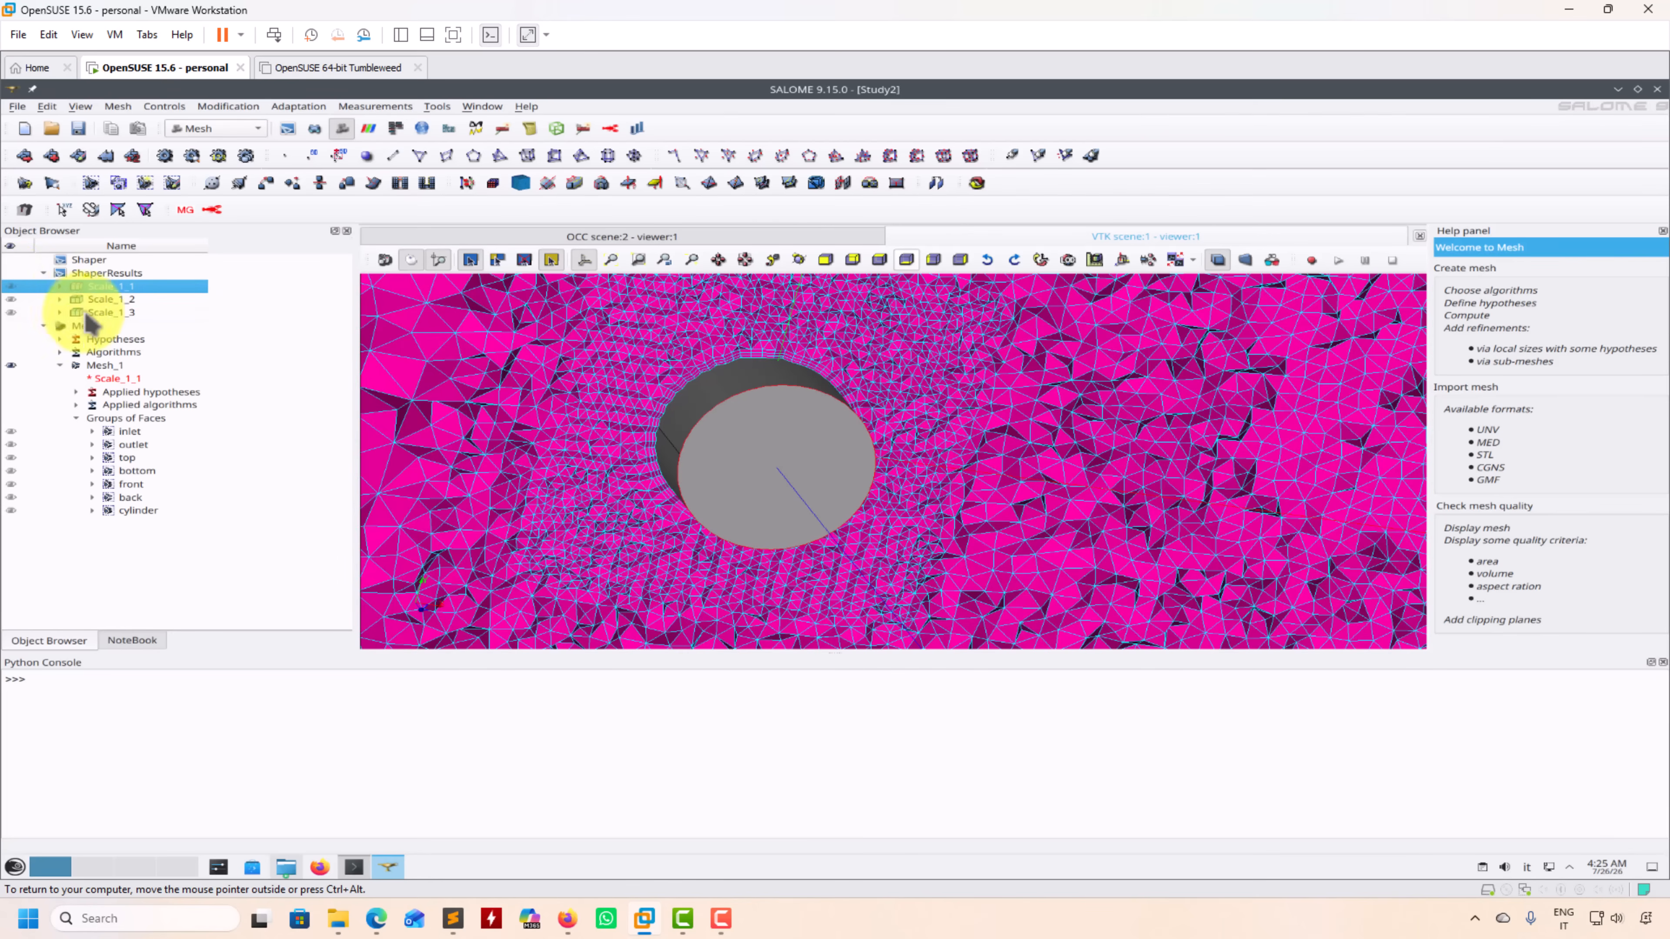
# Hide the cylinder and cyl_edges groups of Scale_1_1, and examine the mesh layers around the cylinder
pyautogui.click(61, 288)
pyautogui.click(12, 391)
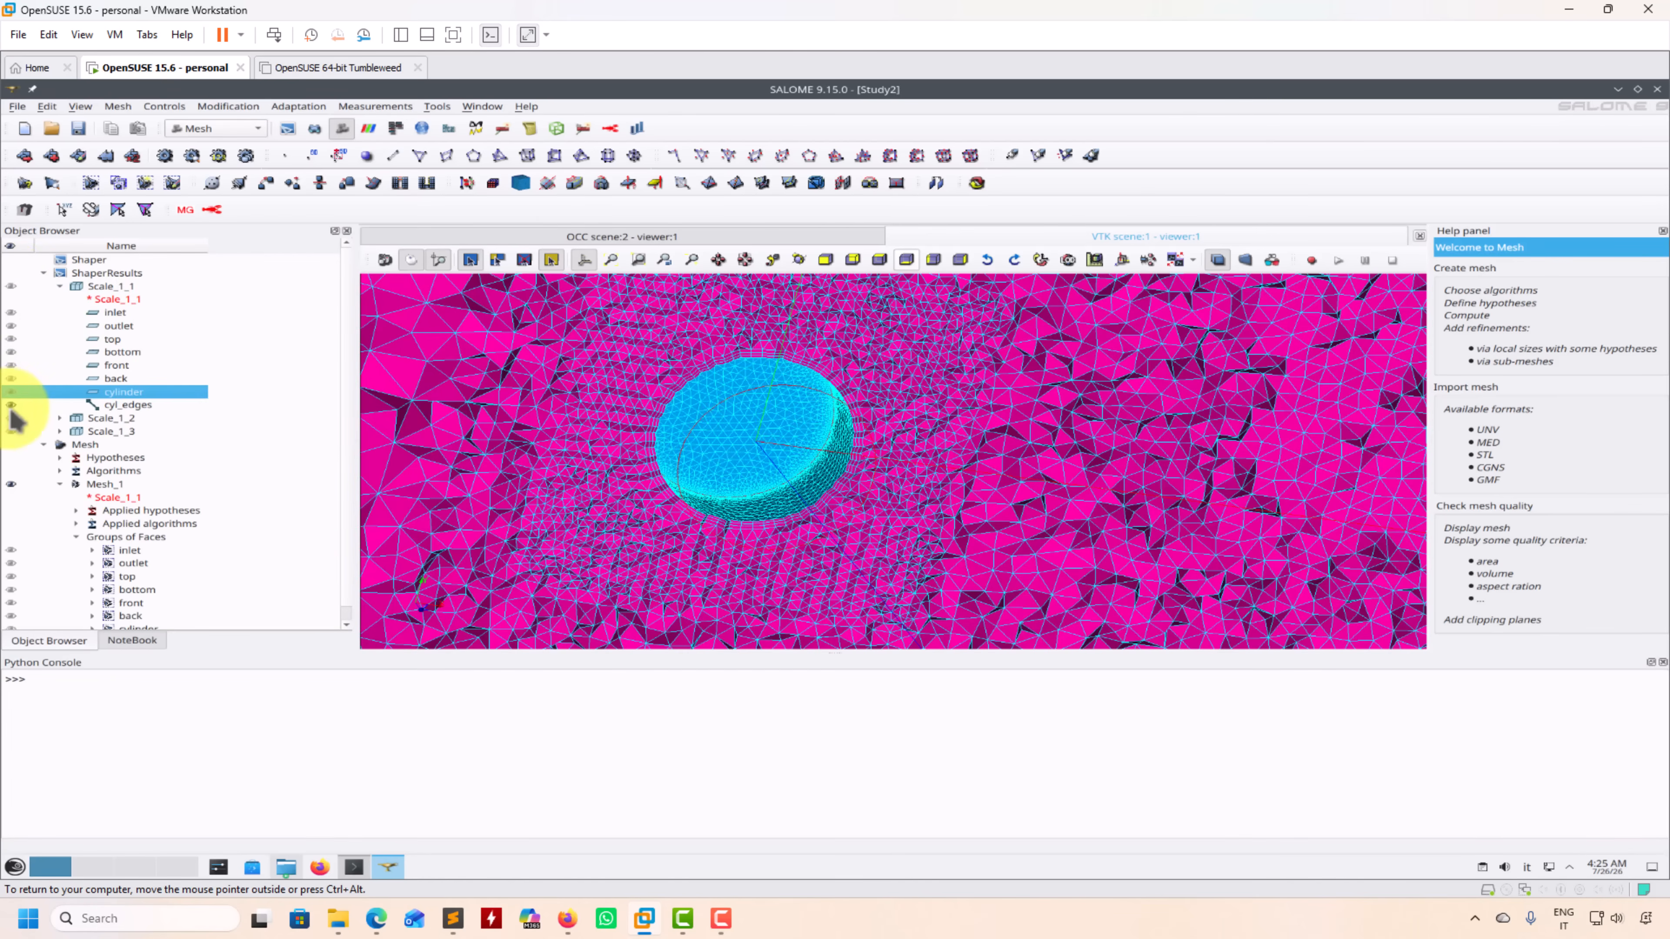
pyautogui.click(10, 407)
pyautogui.scroll(4, 698, 403)
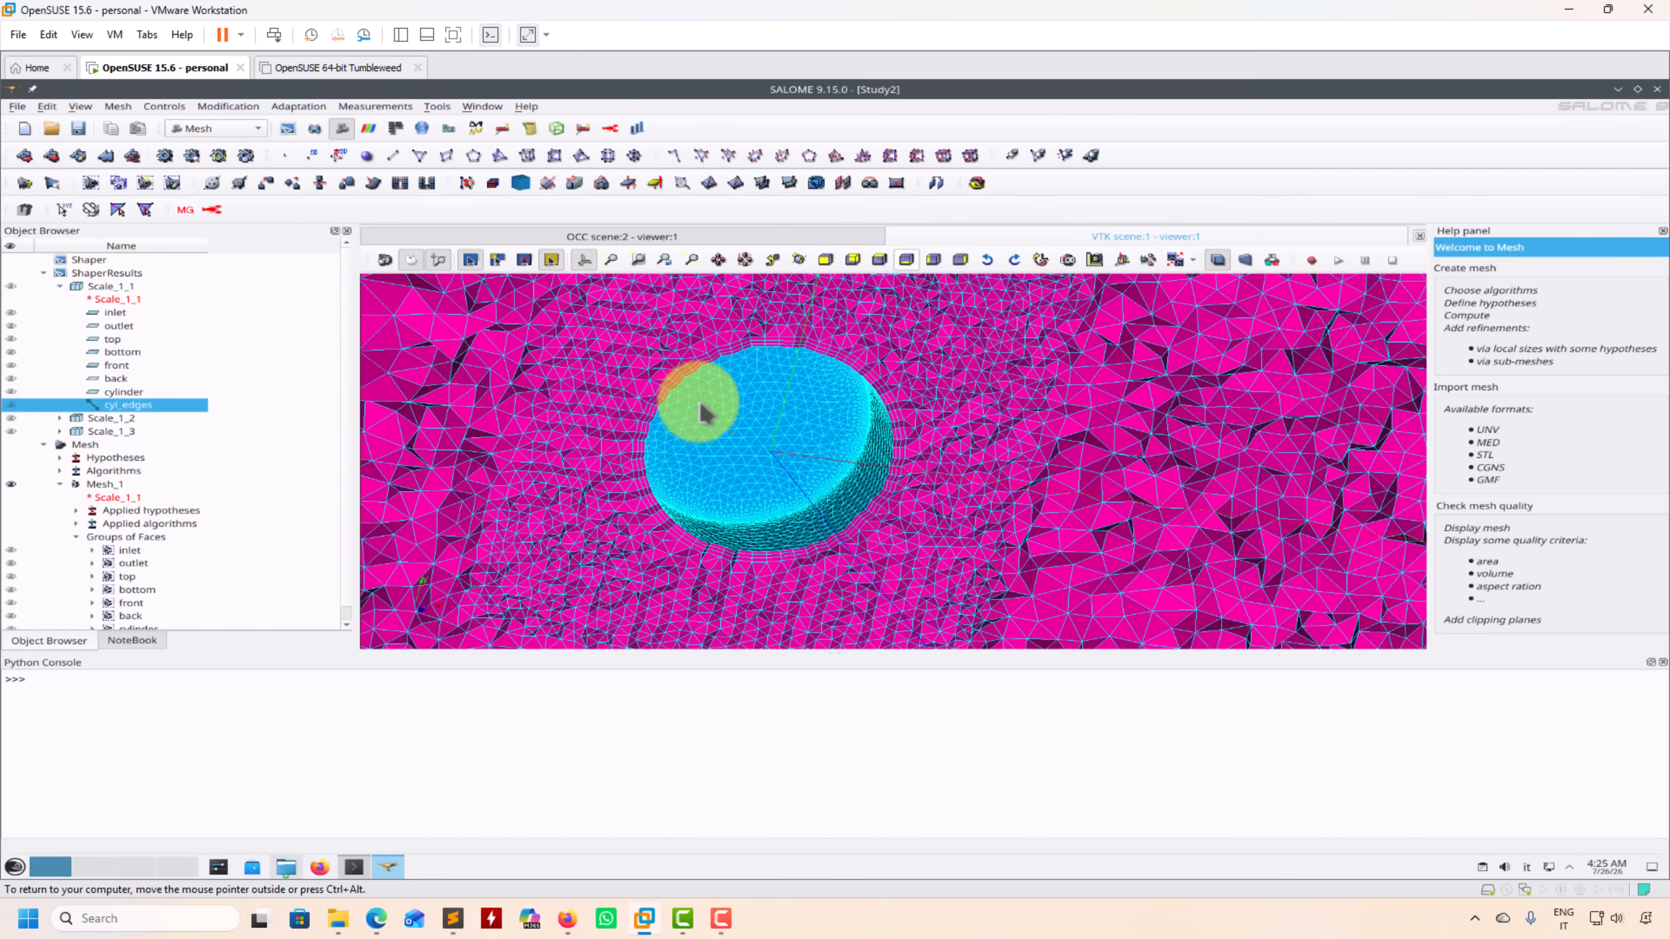
pyautogui.scroll(6, 907, 454)
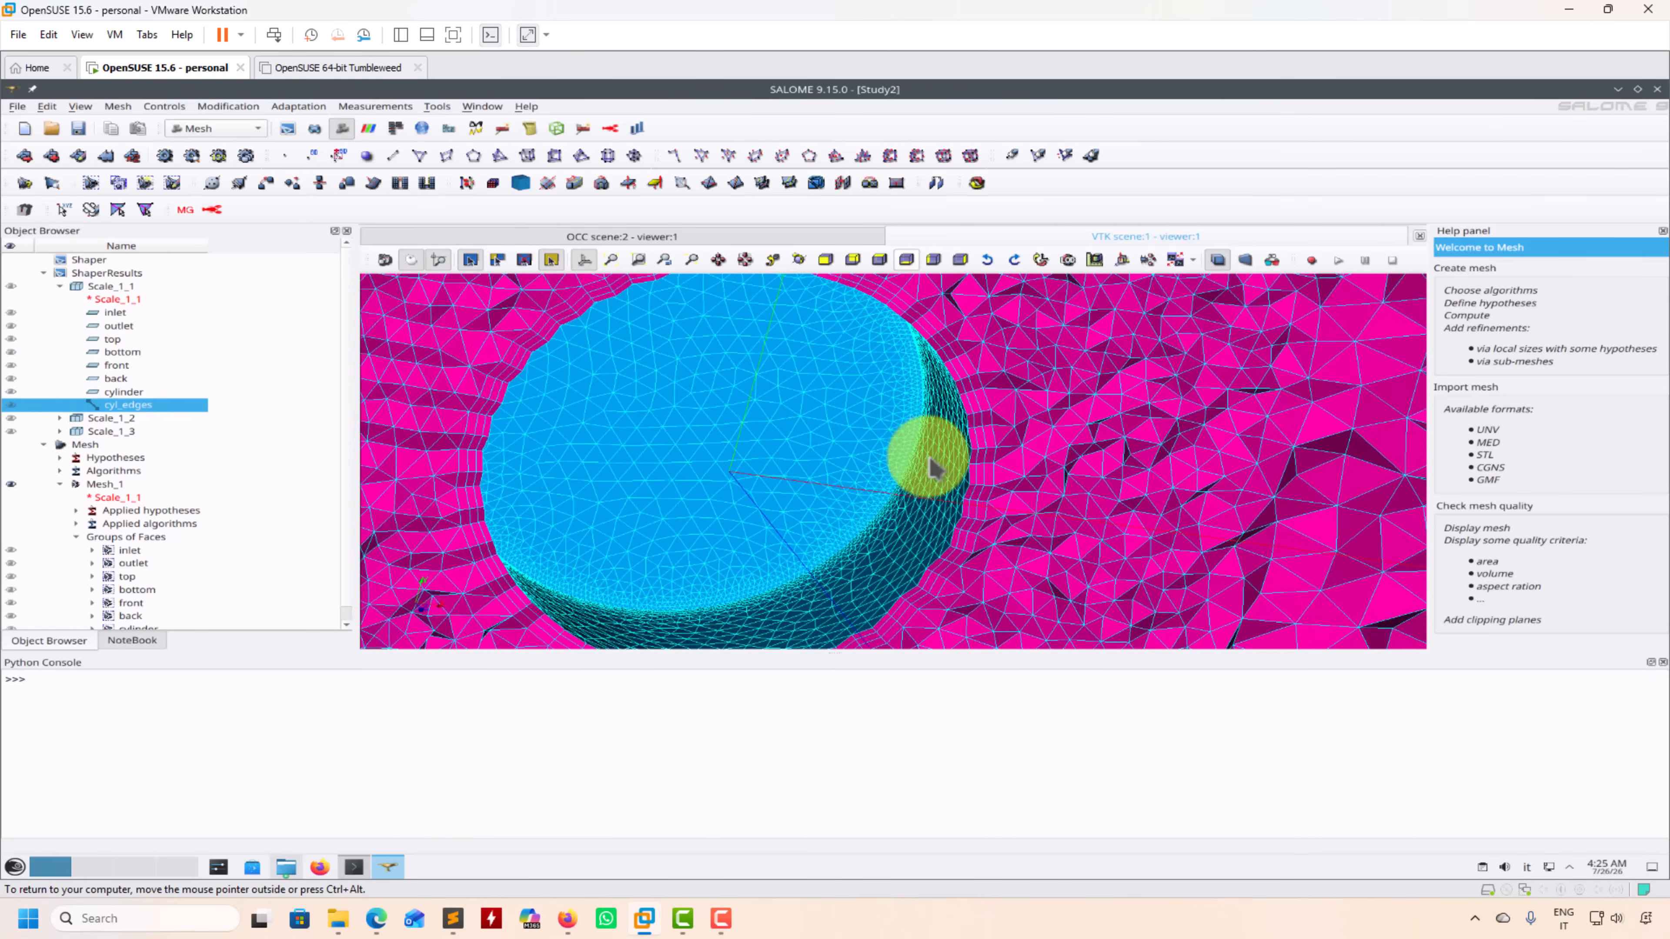
pyautogui.scroll(4, 899, 457)
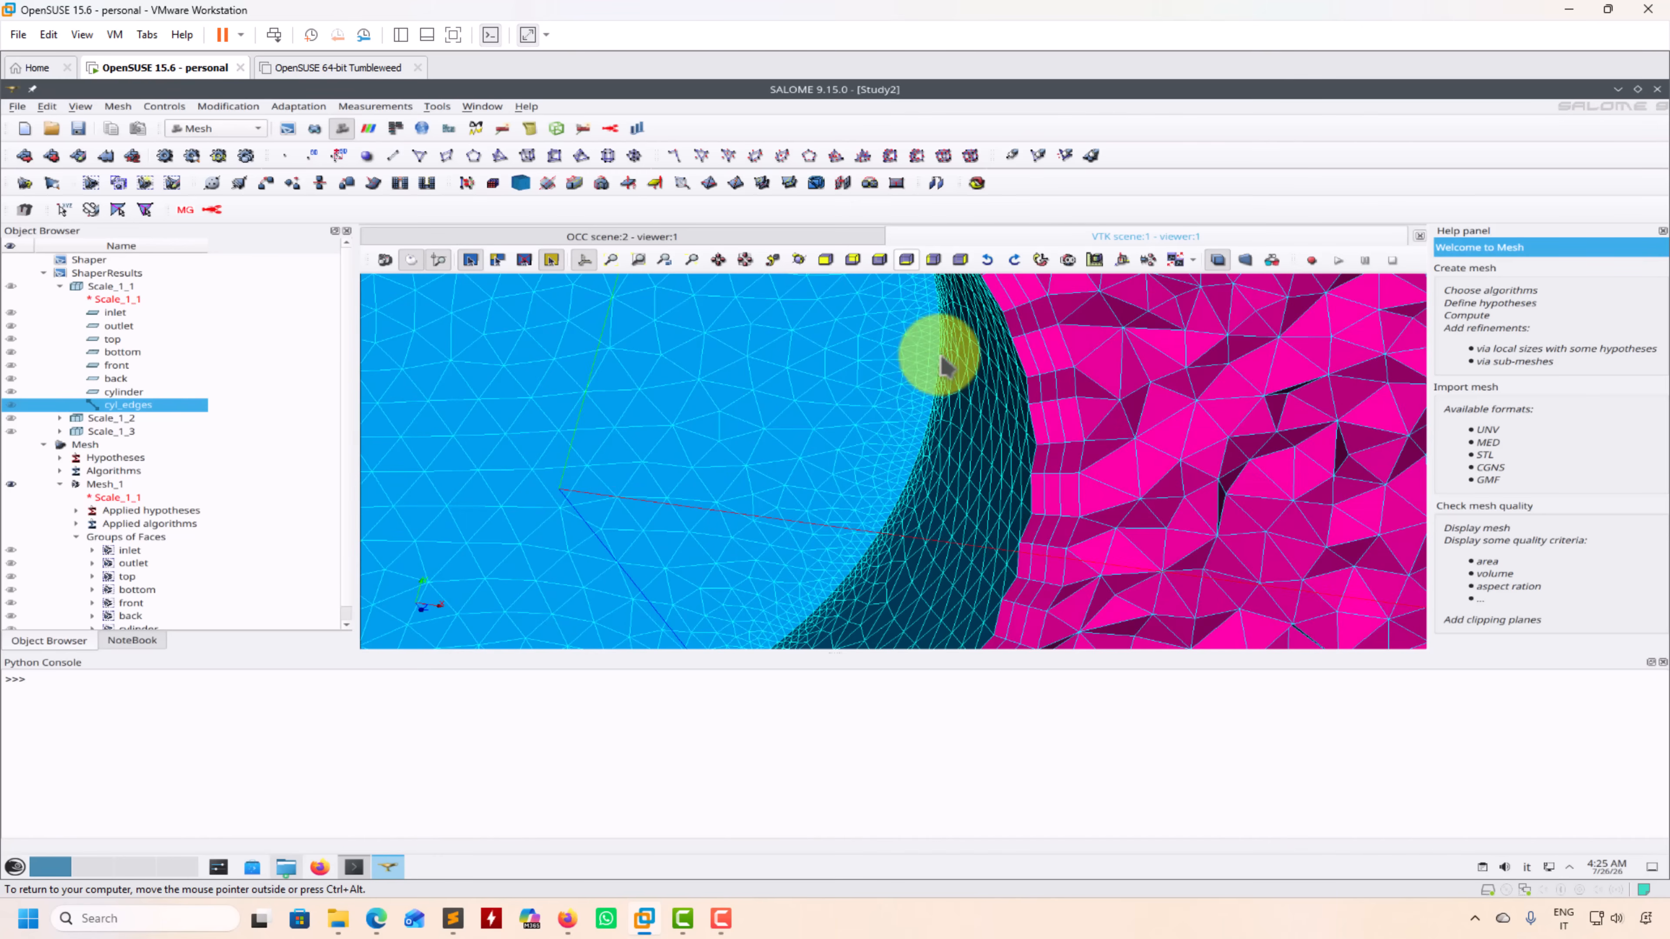
pyautogui.scroll(-3, 924, 440)
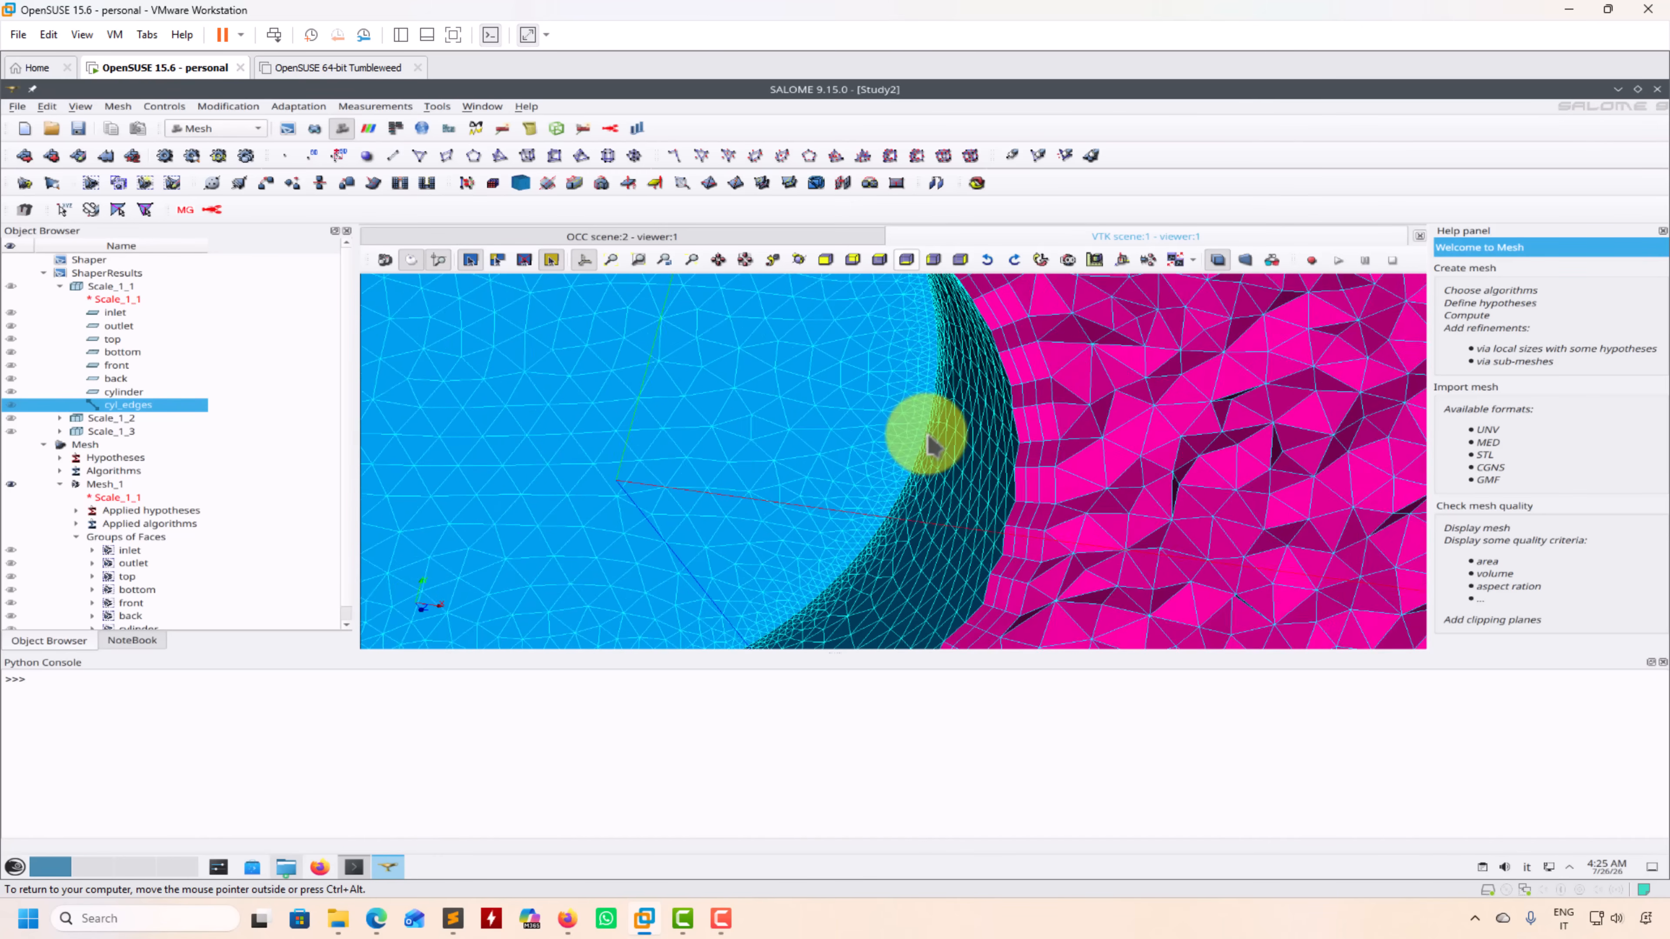
pyautogui.scroll(-4, 926, 448)
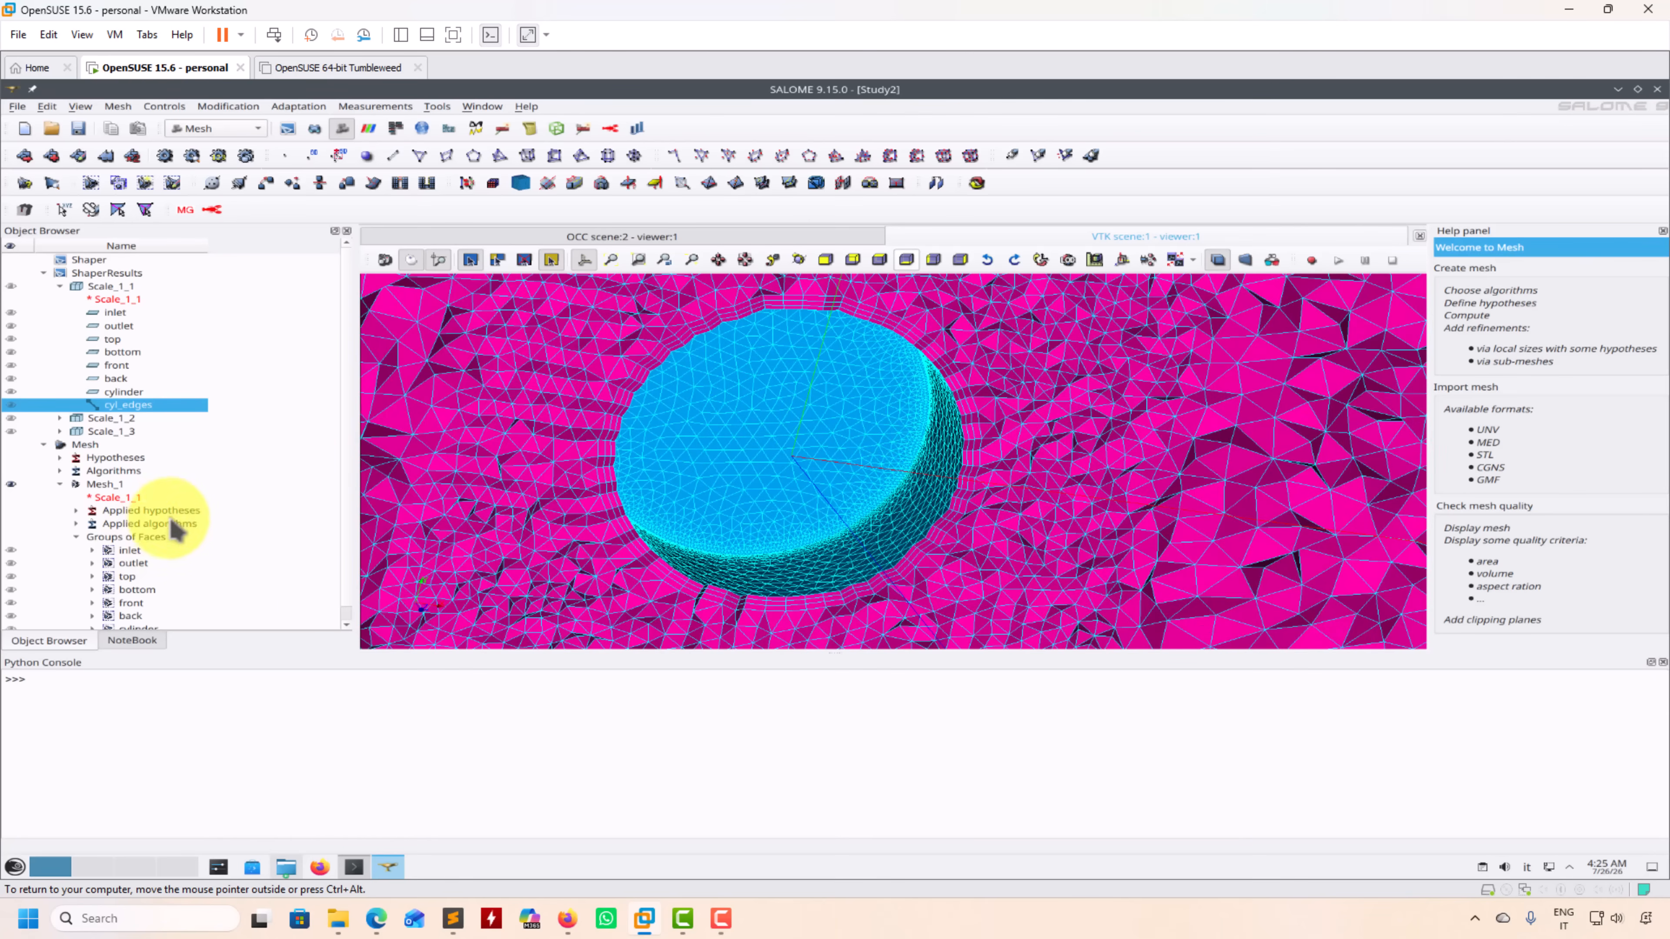
pyautogui.scroll(-5, 743, 448)
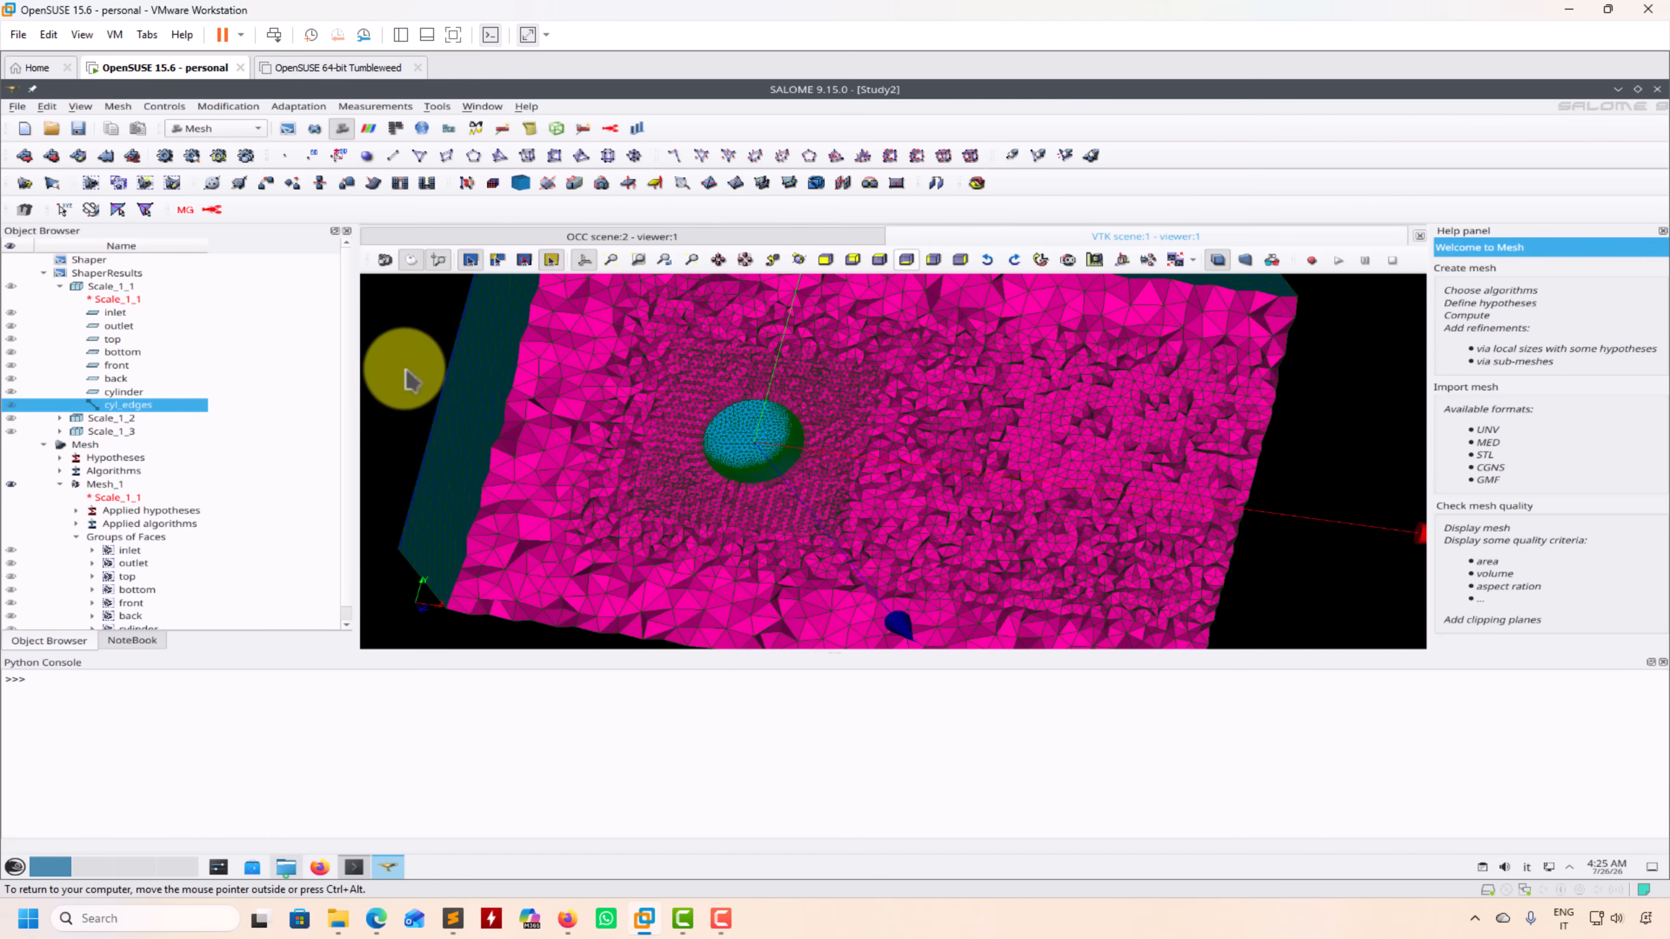
# Add a second relative clipping plane to Mesh_1, parallel to Z-X at distance 0.5, and apply it
pyautogui.rightClick(399, 369)
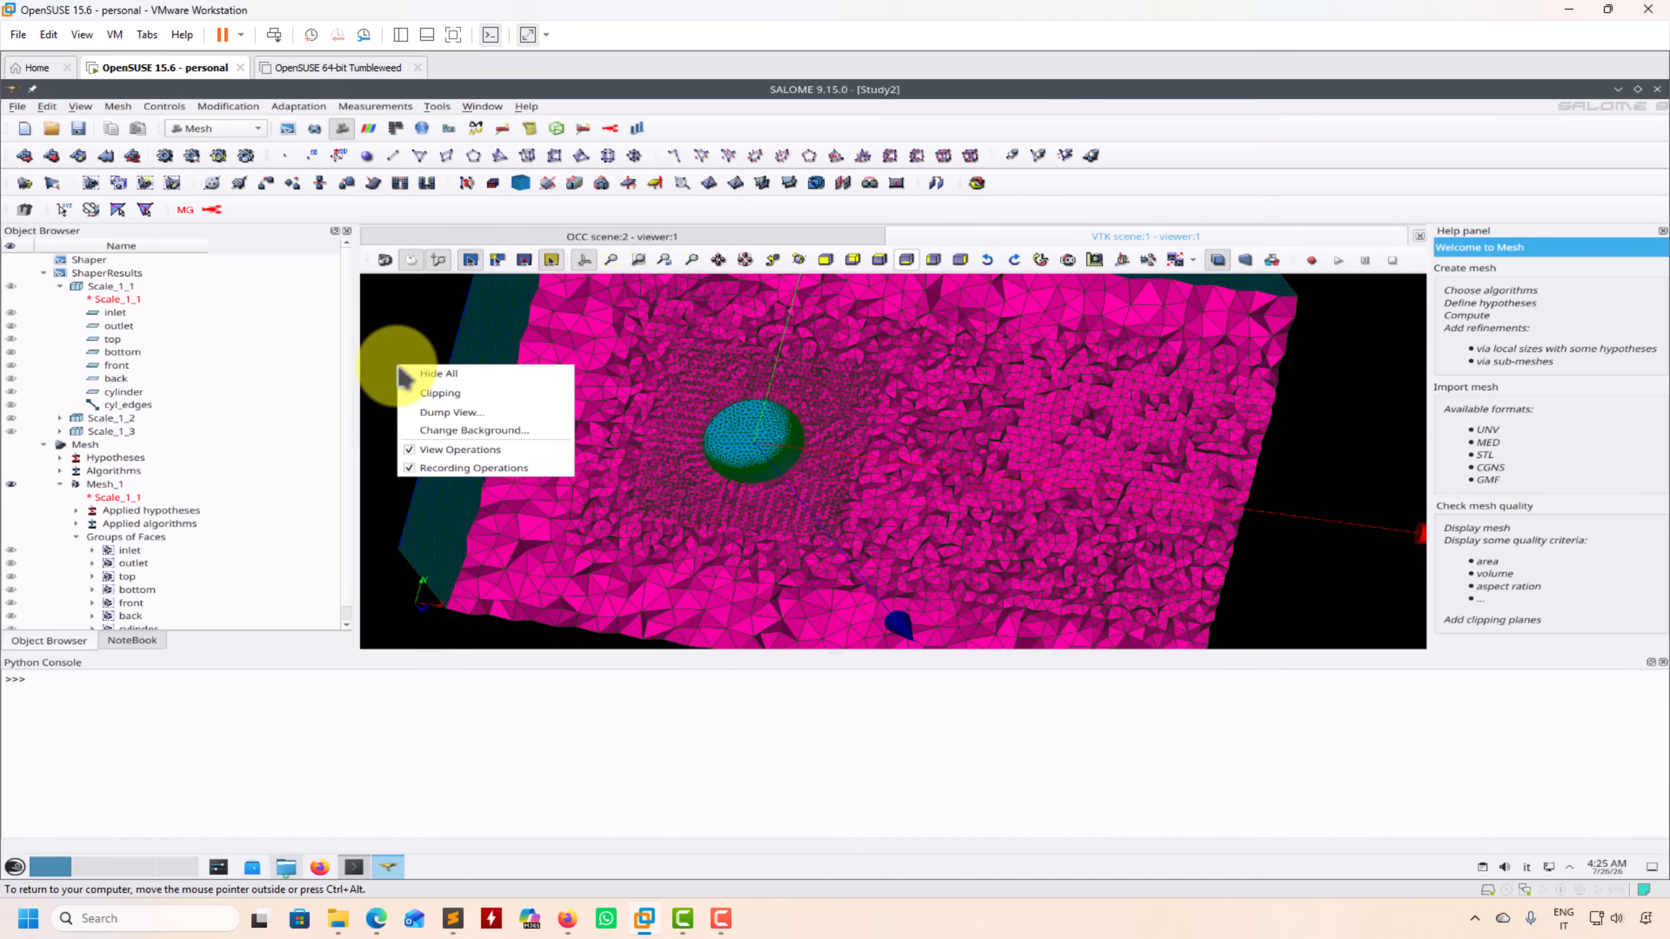
pyautogui.click(437, 393)
pyautogui.click(937, 255)
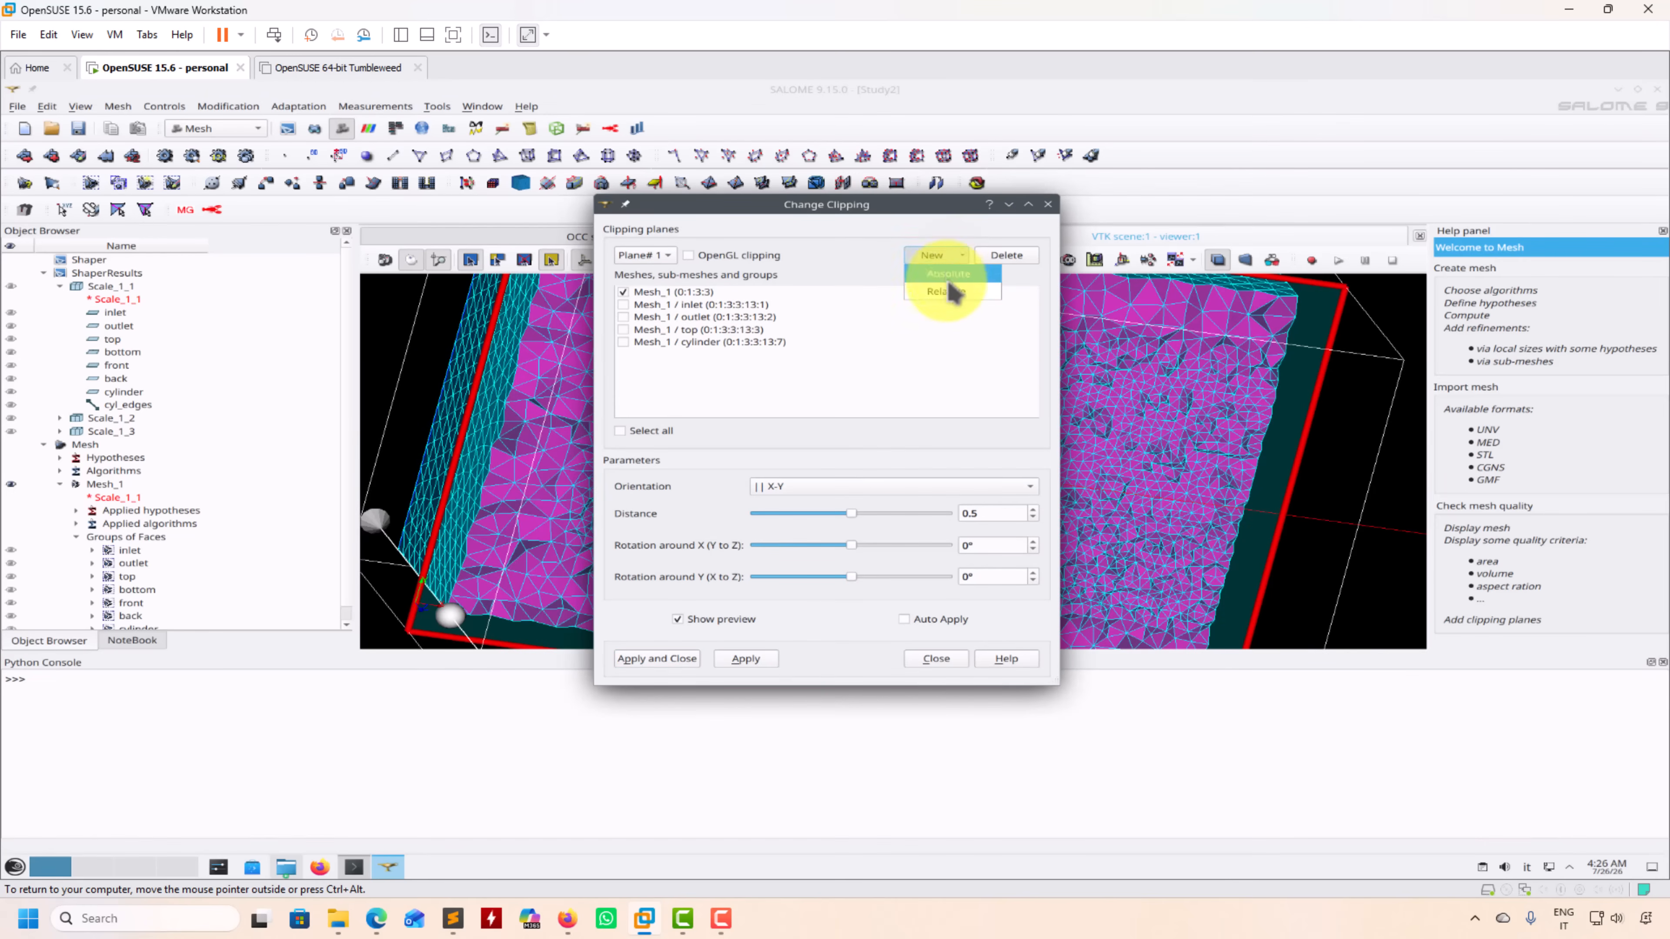
pyautogui.click(950, 304)
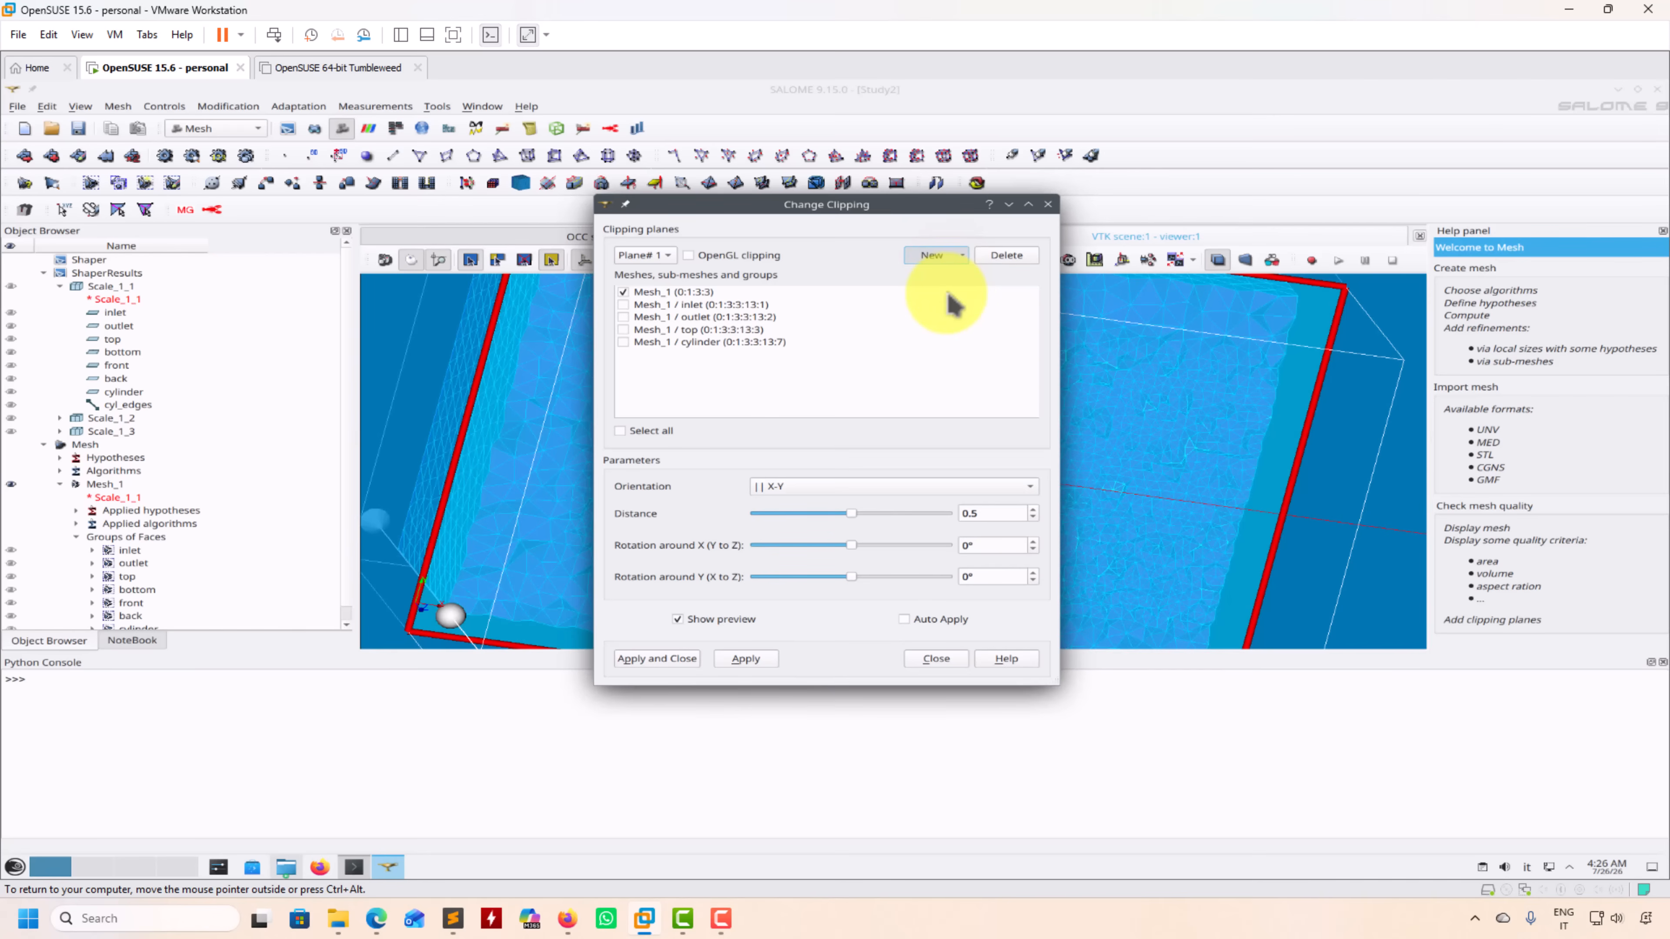
pyautogui.click(850, 490)
pyautogui.click(789, 515)
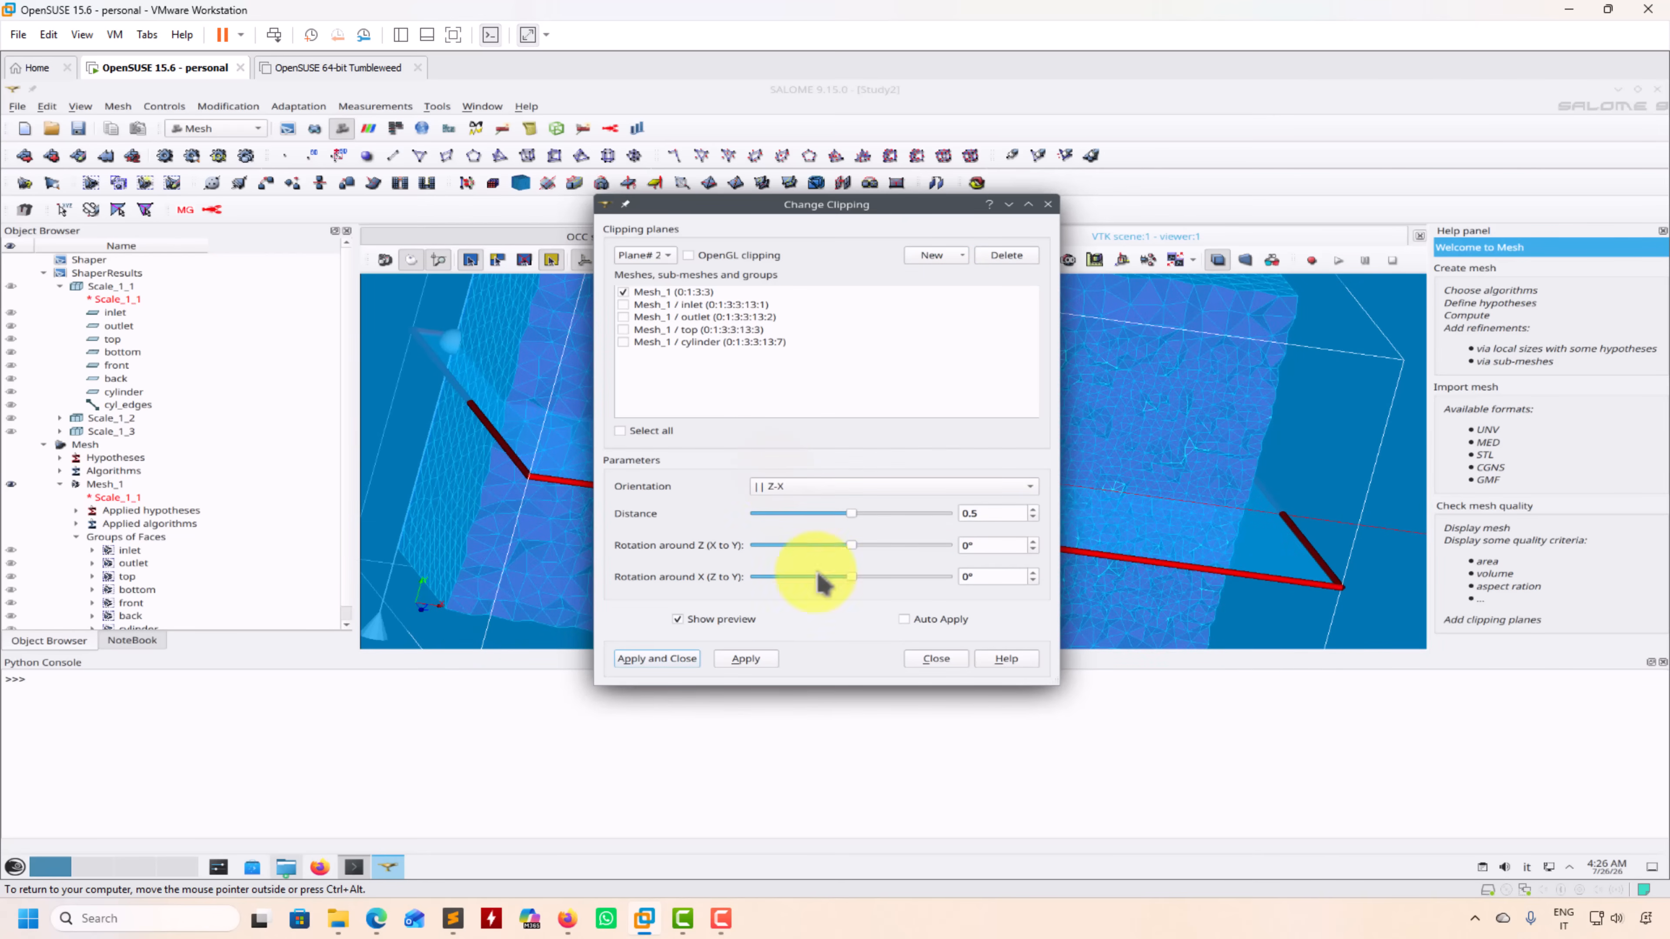
pyautogui.click(657, 658)
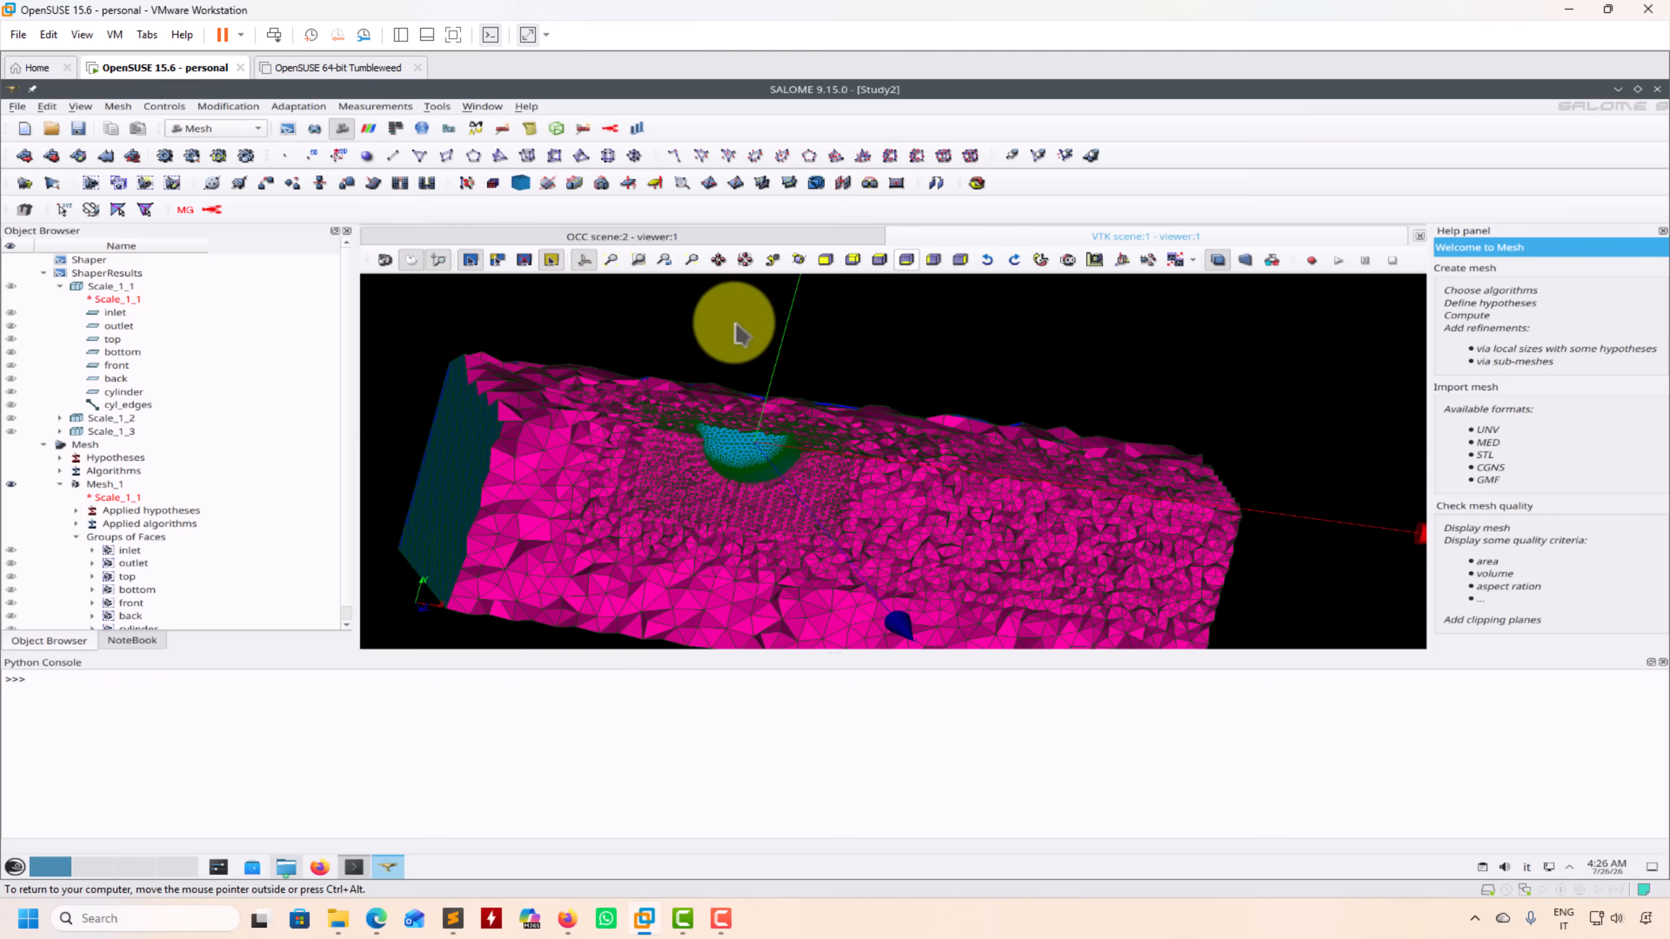
# Examine the viscous layers along the cylinder's end edge in the mesh cut by both planes
pyautogui.moveTo(814, 417); pyautogui.dragTo(813, 462)
pyautogui.moveTo(775, 574); pyautogui.dragTo(794, 448, button='middle')
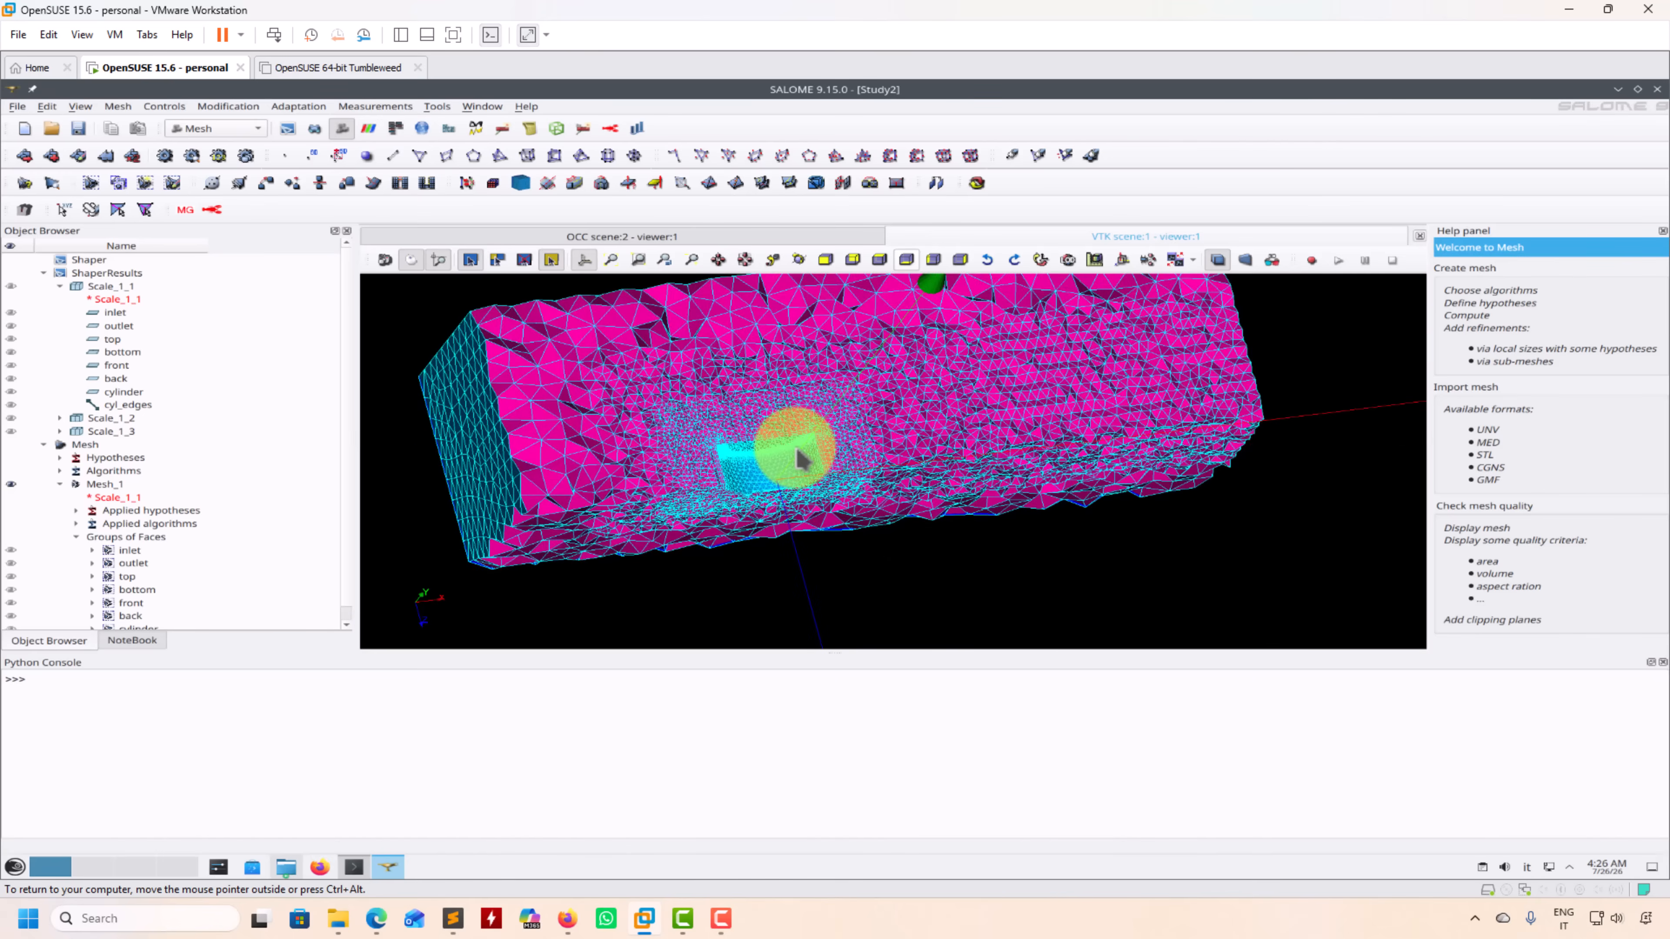
pyautogui.scroll(2, 795, 449)
pyautogui.scroll(8, 799, 458)
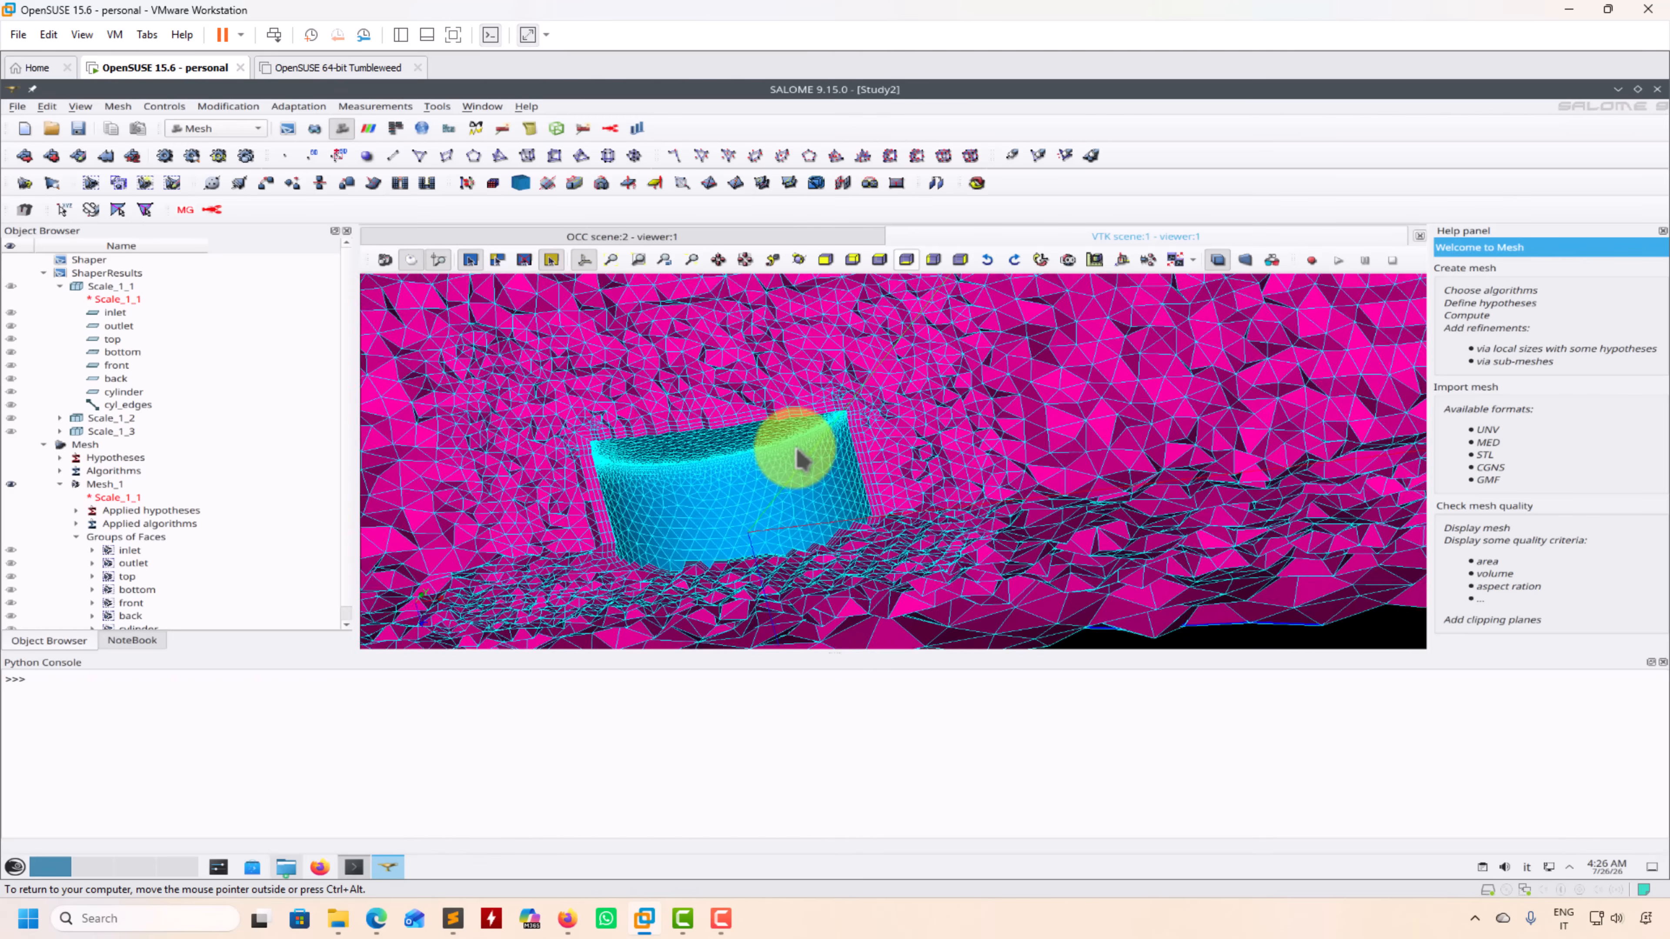
pyautogui.scroll(6, 798, 458)
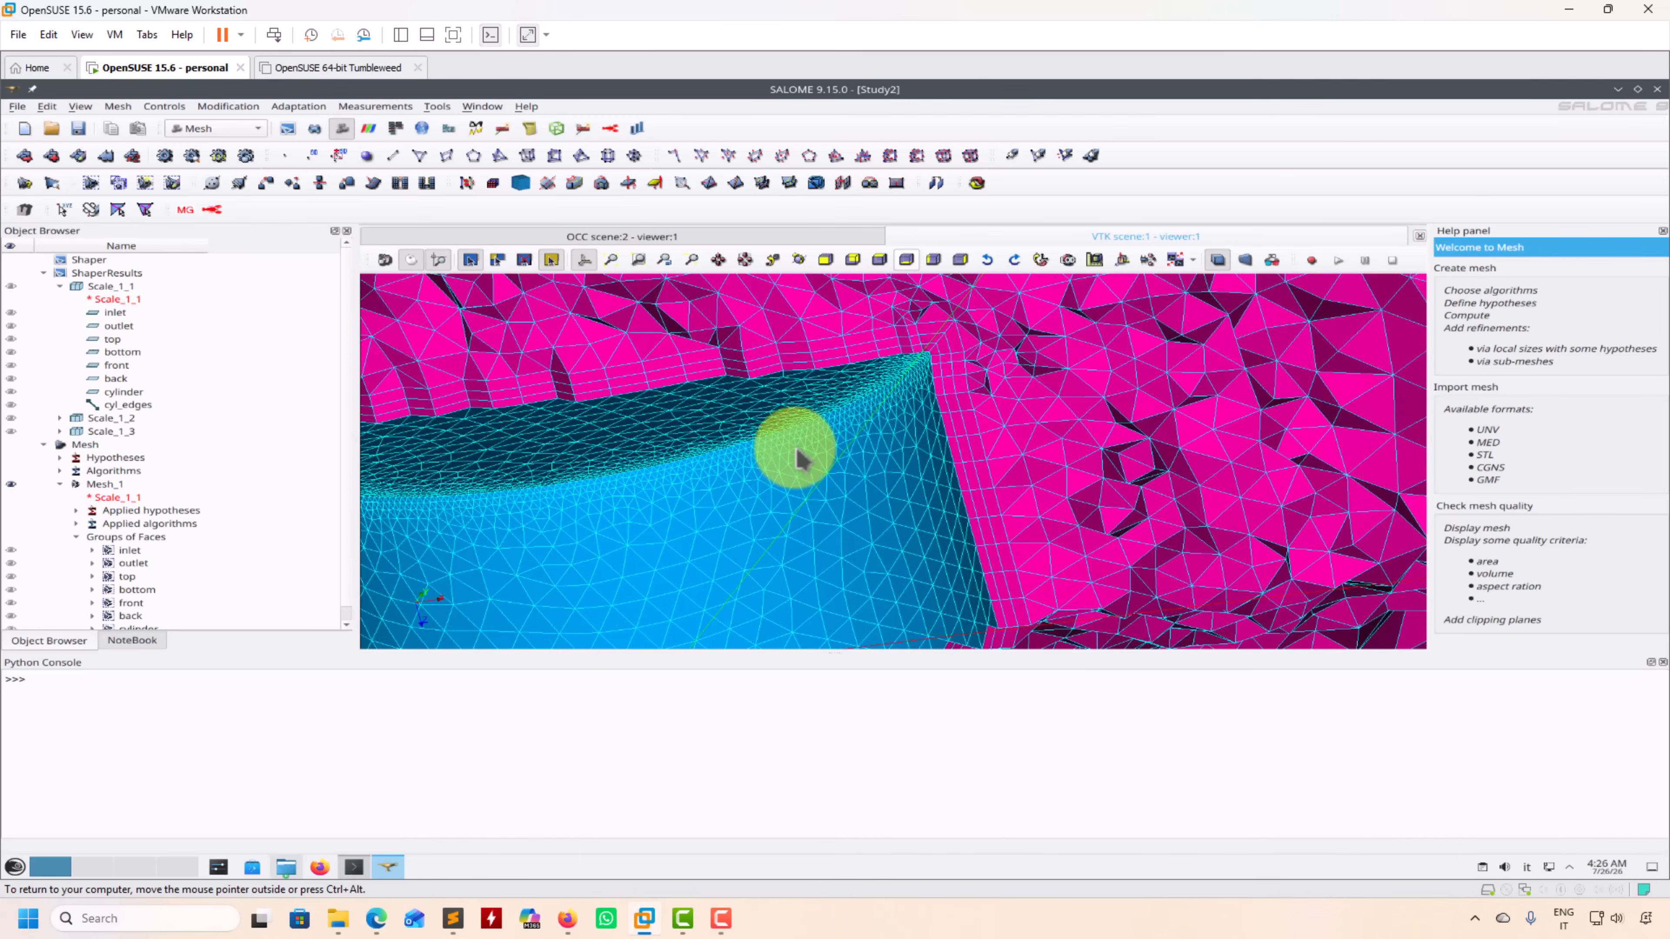
pyautogui.scroll(7, 894, 461)
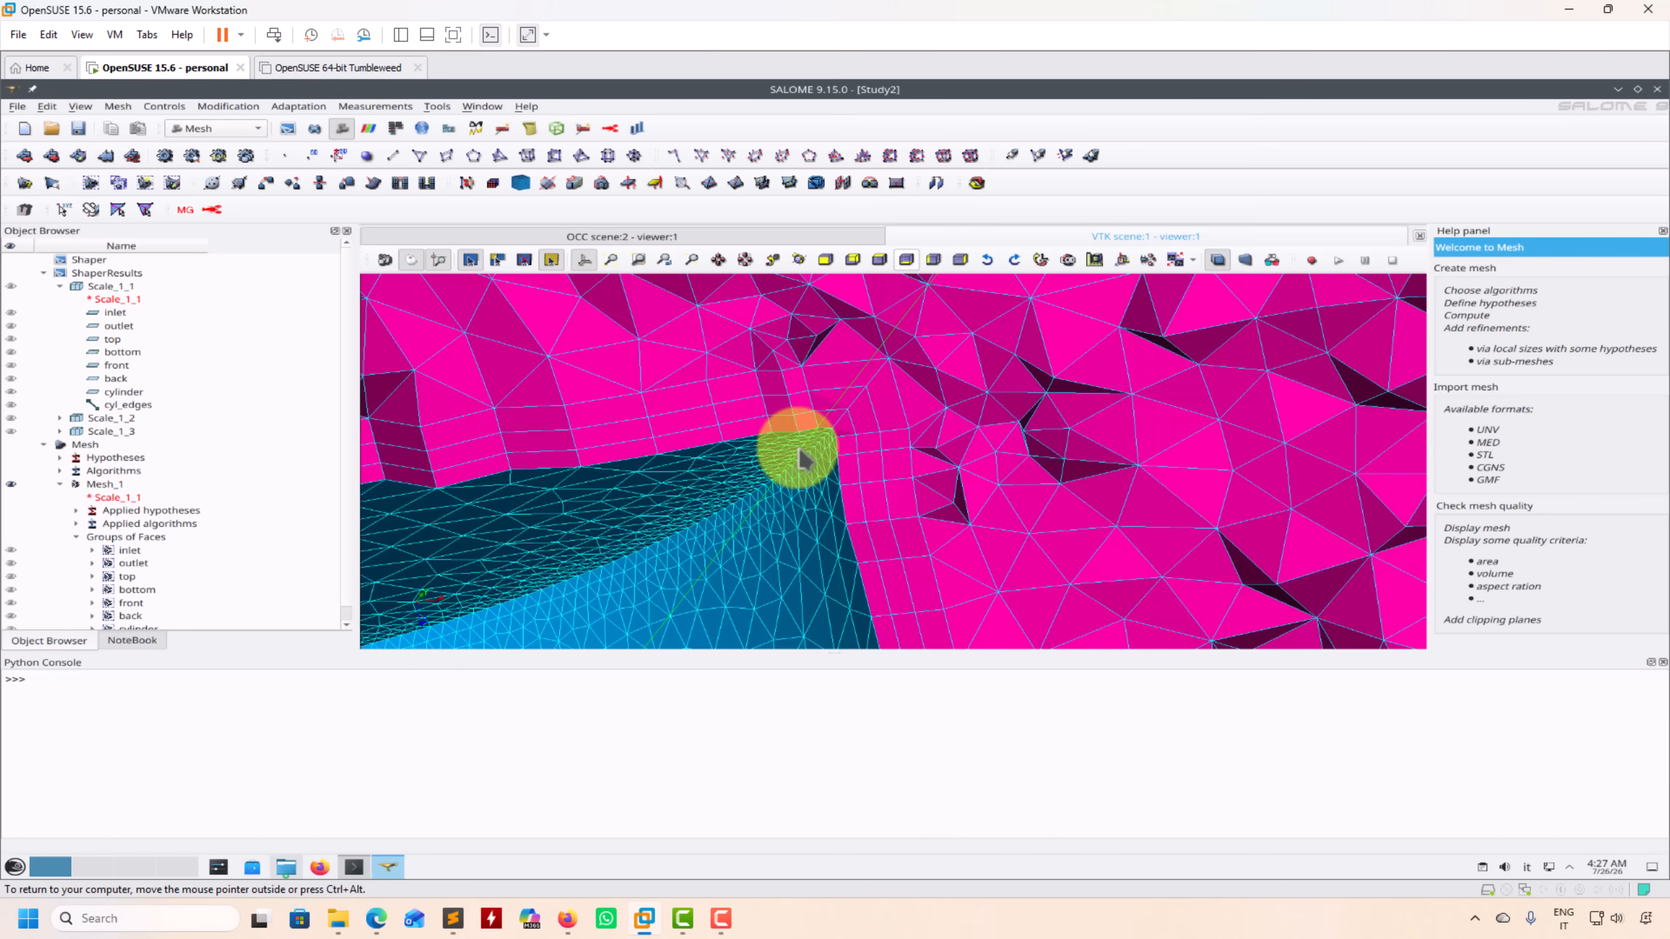
# Hide Mesh_1, display its inlet face group, and fit it in the view
pyautogui.scroll(-1, 227, 431)
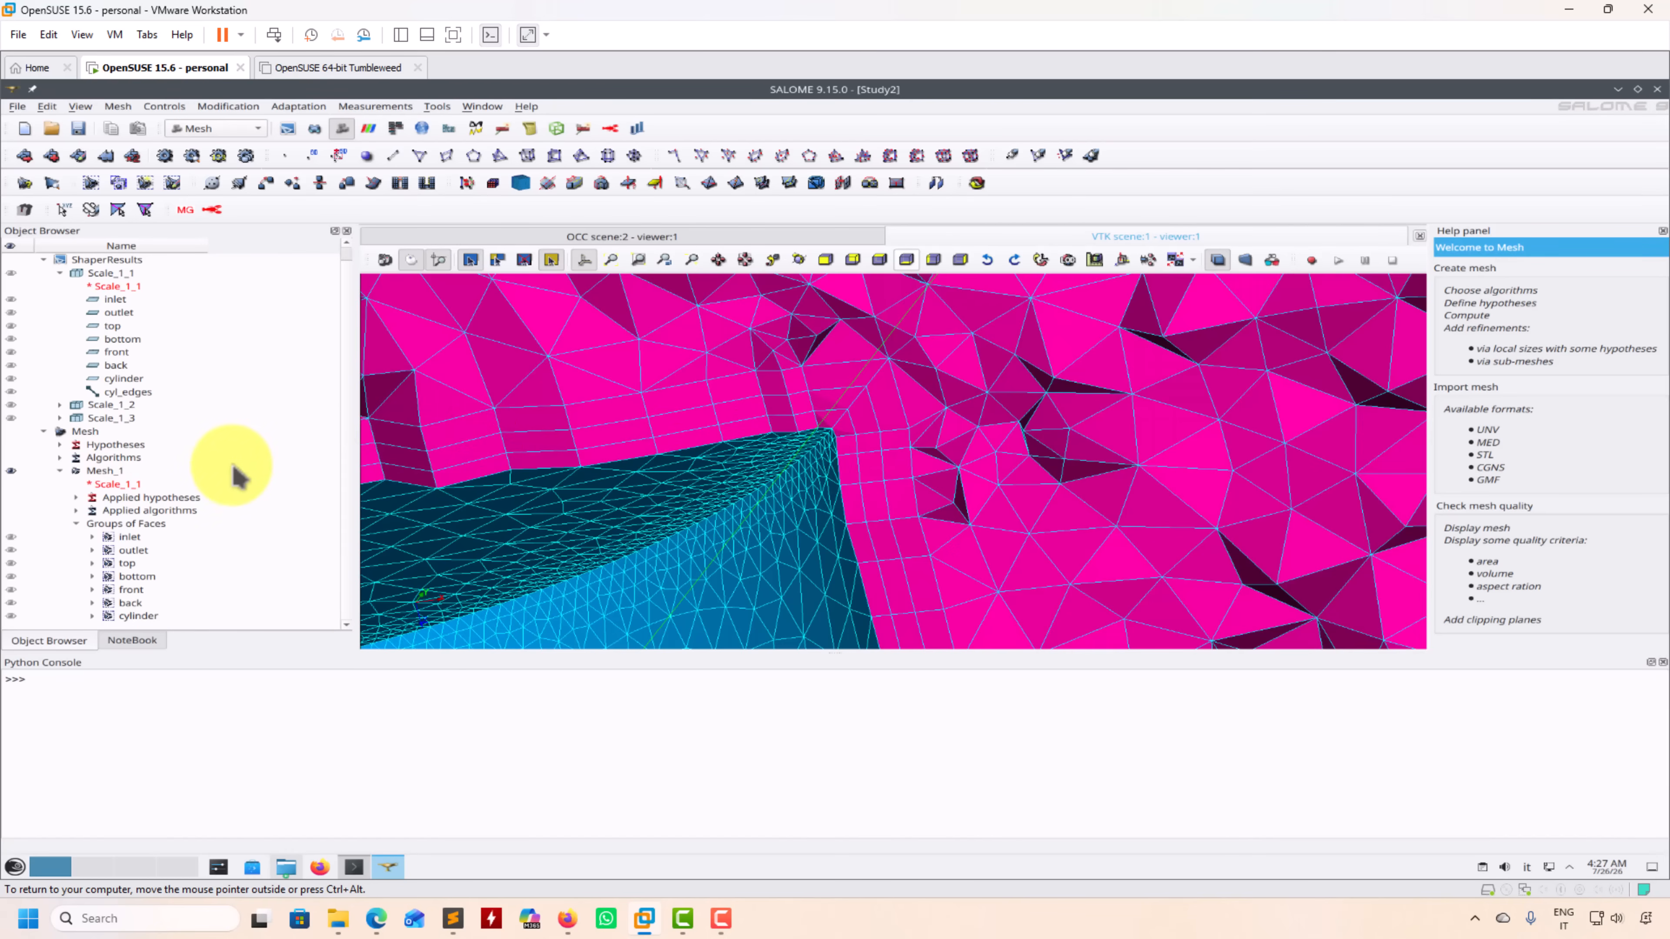
pyautogui.click(12, 470)
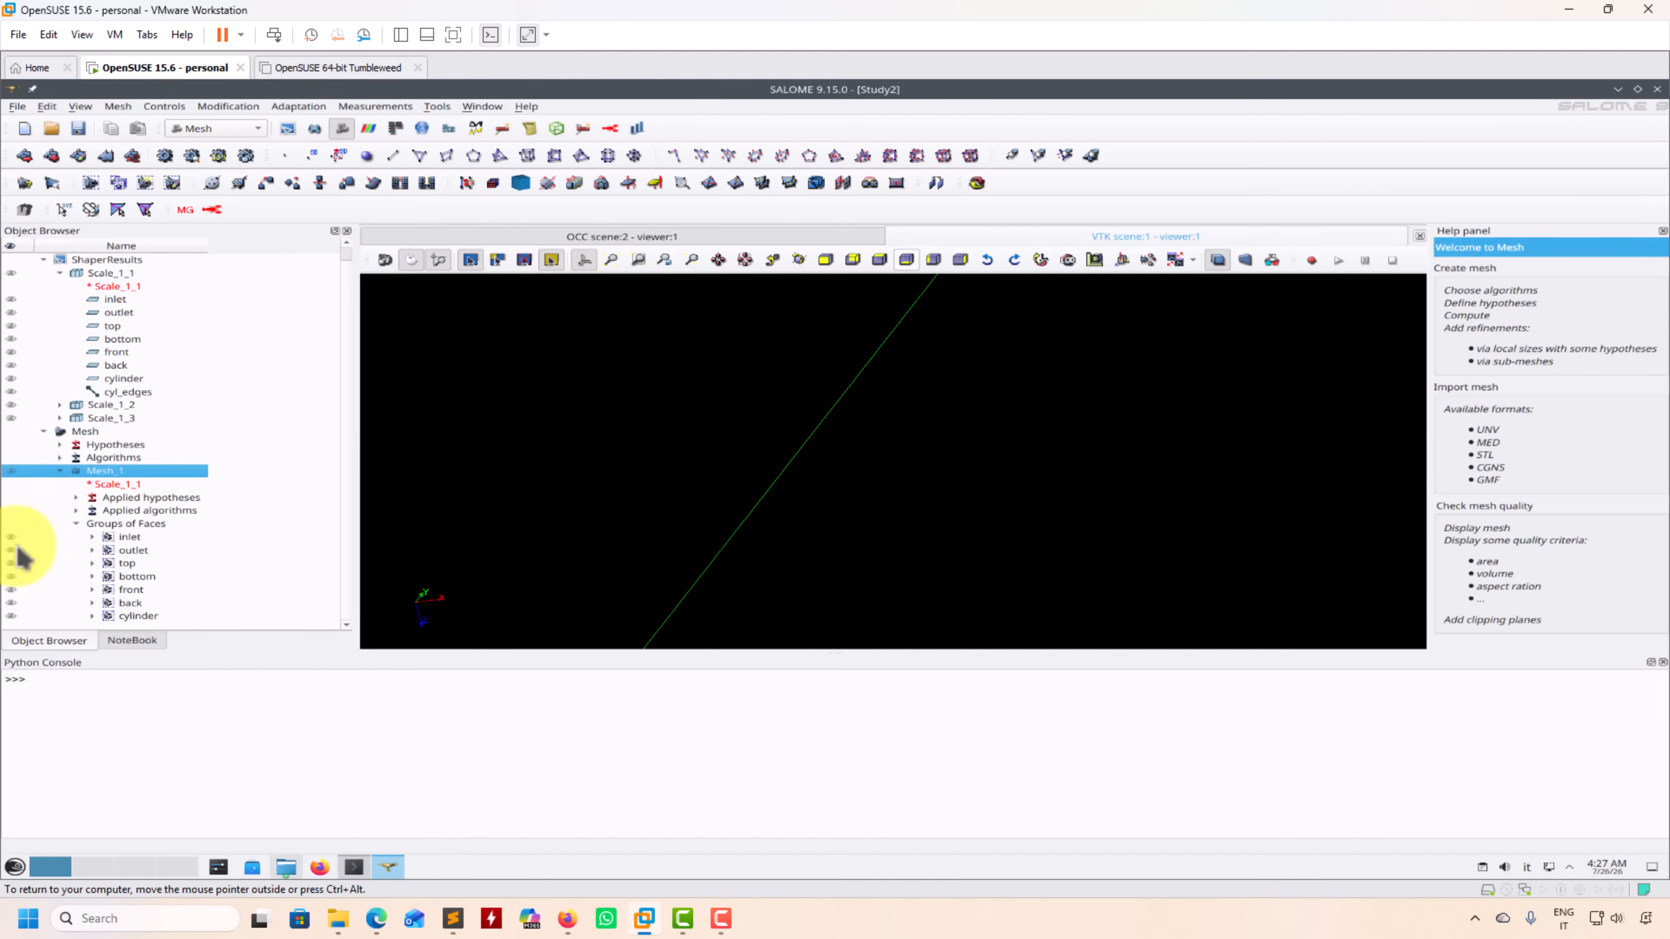
pyautogui.click(11, 536)
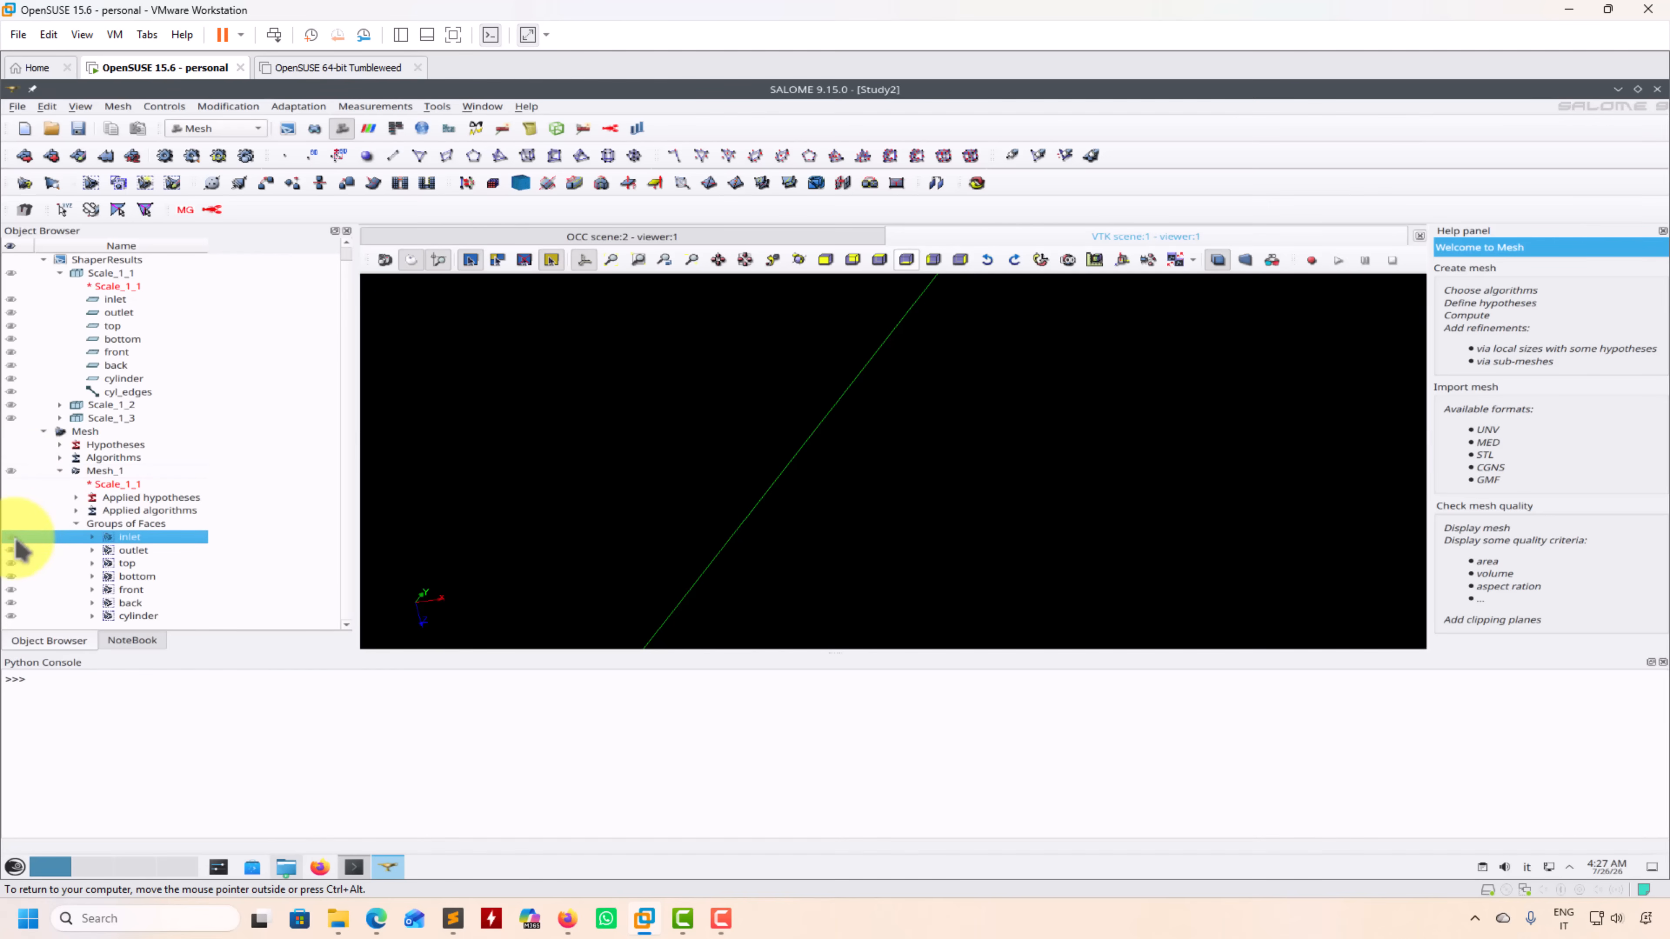
pyautogui.click(617, 261)
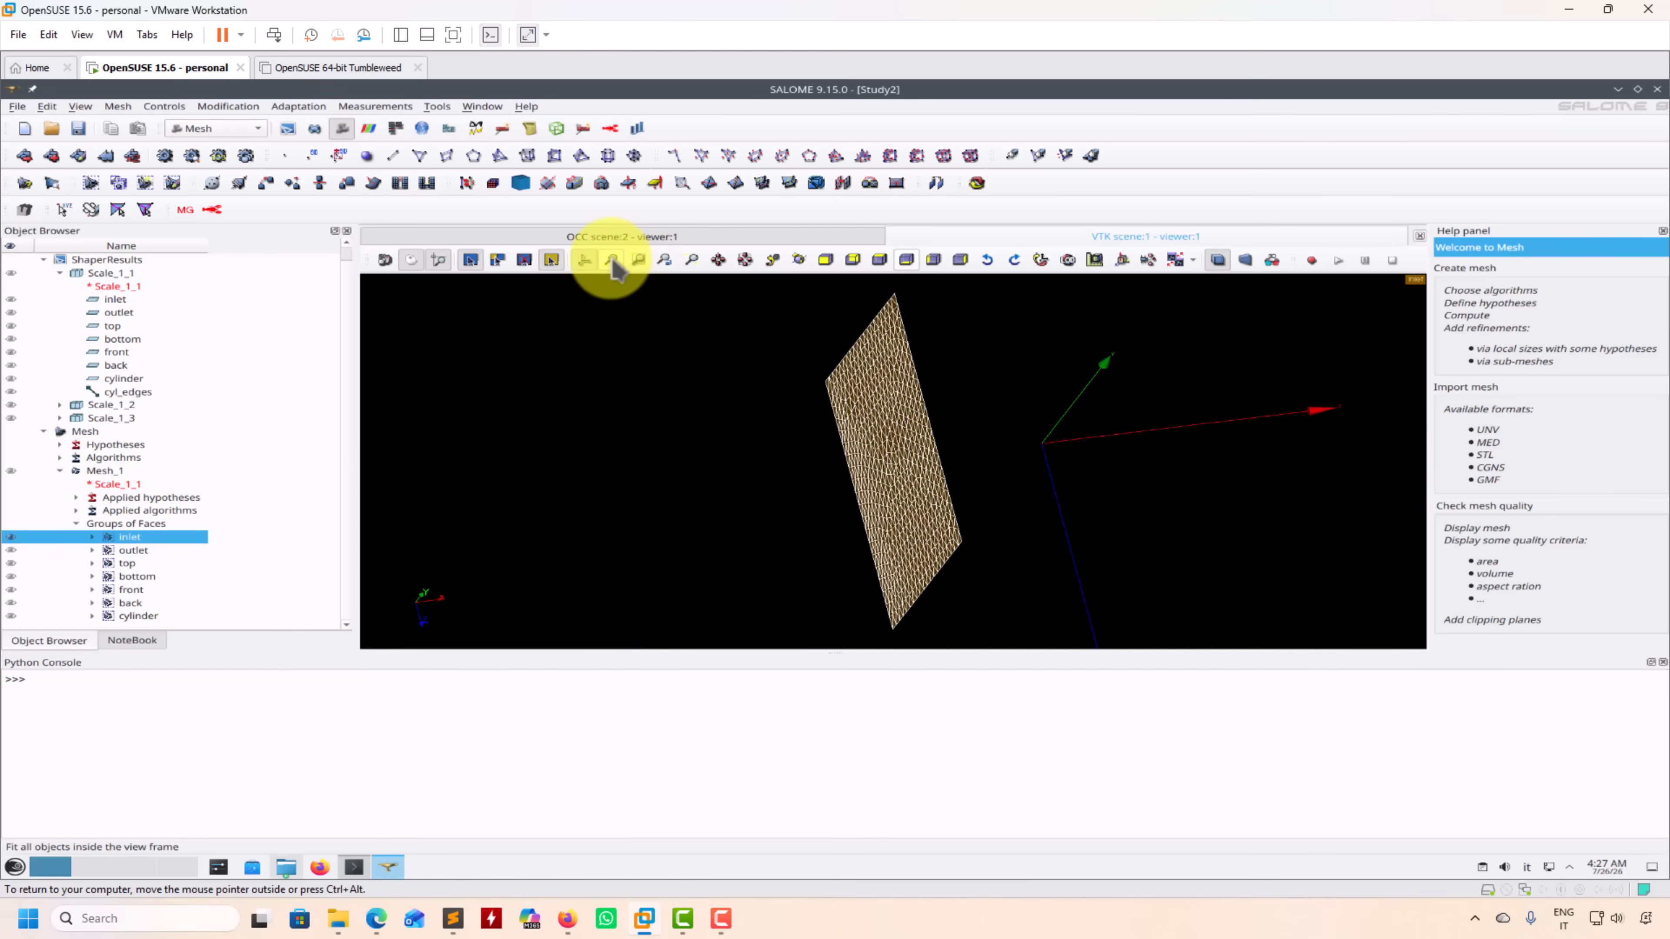
# Display the cylinder face group of Mesh_1 and examine its surface mesh
pyautogui.click(11, 616)
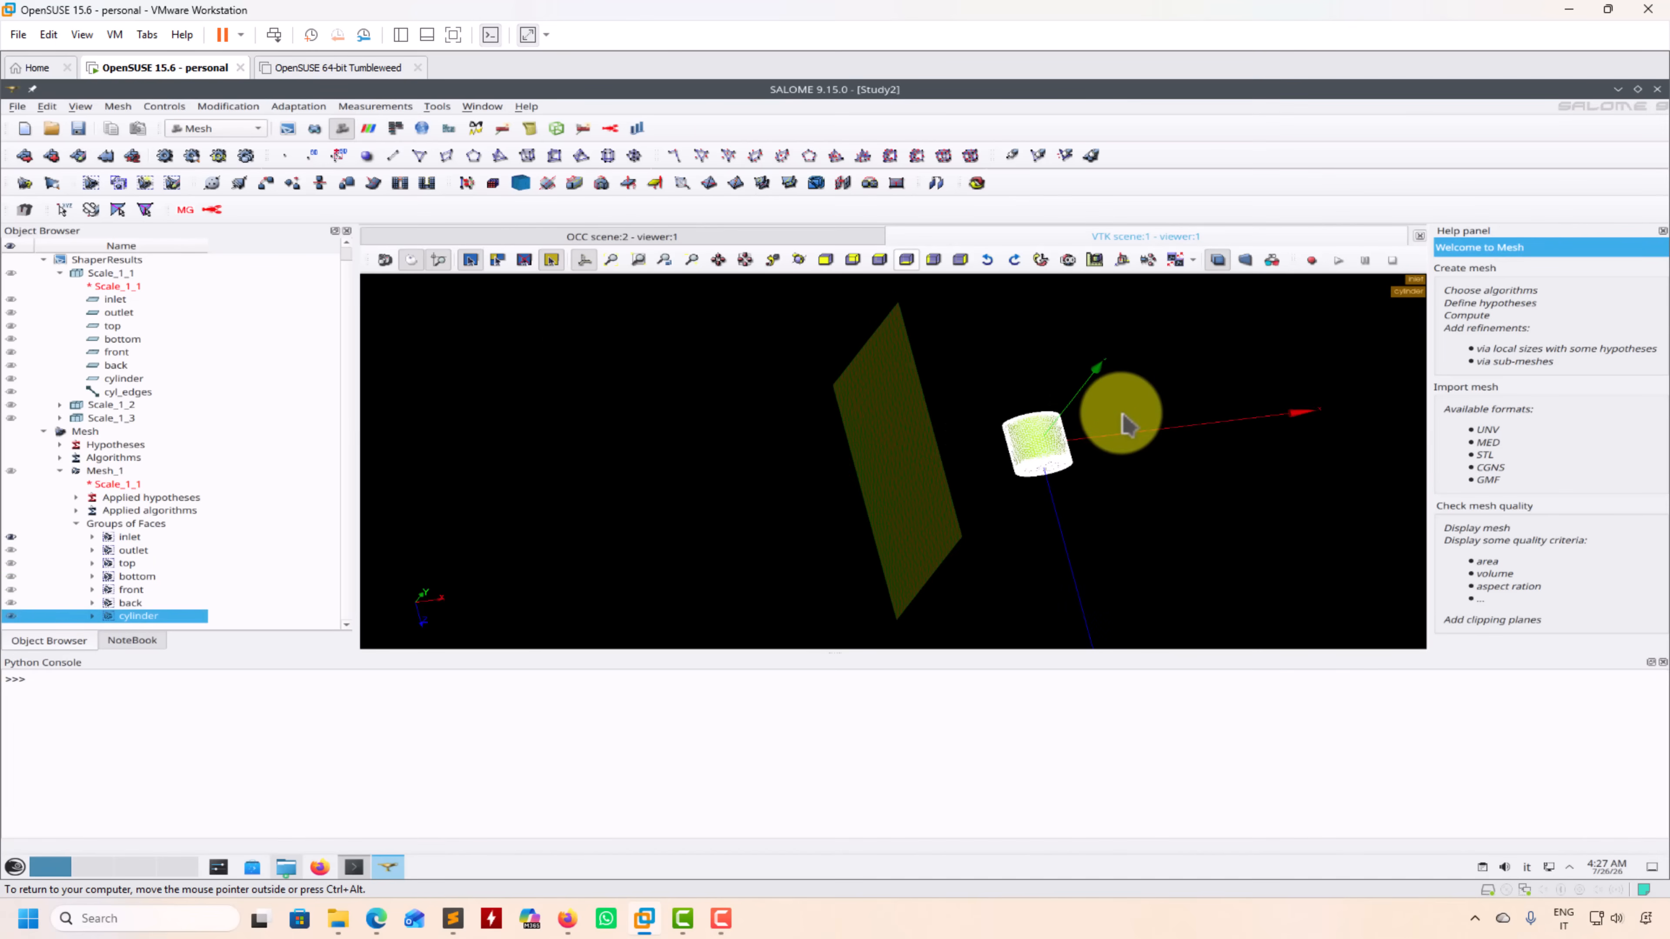
pyautogui.scroll(5, 1071, 421)
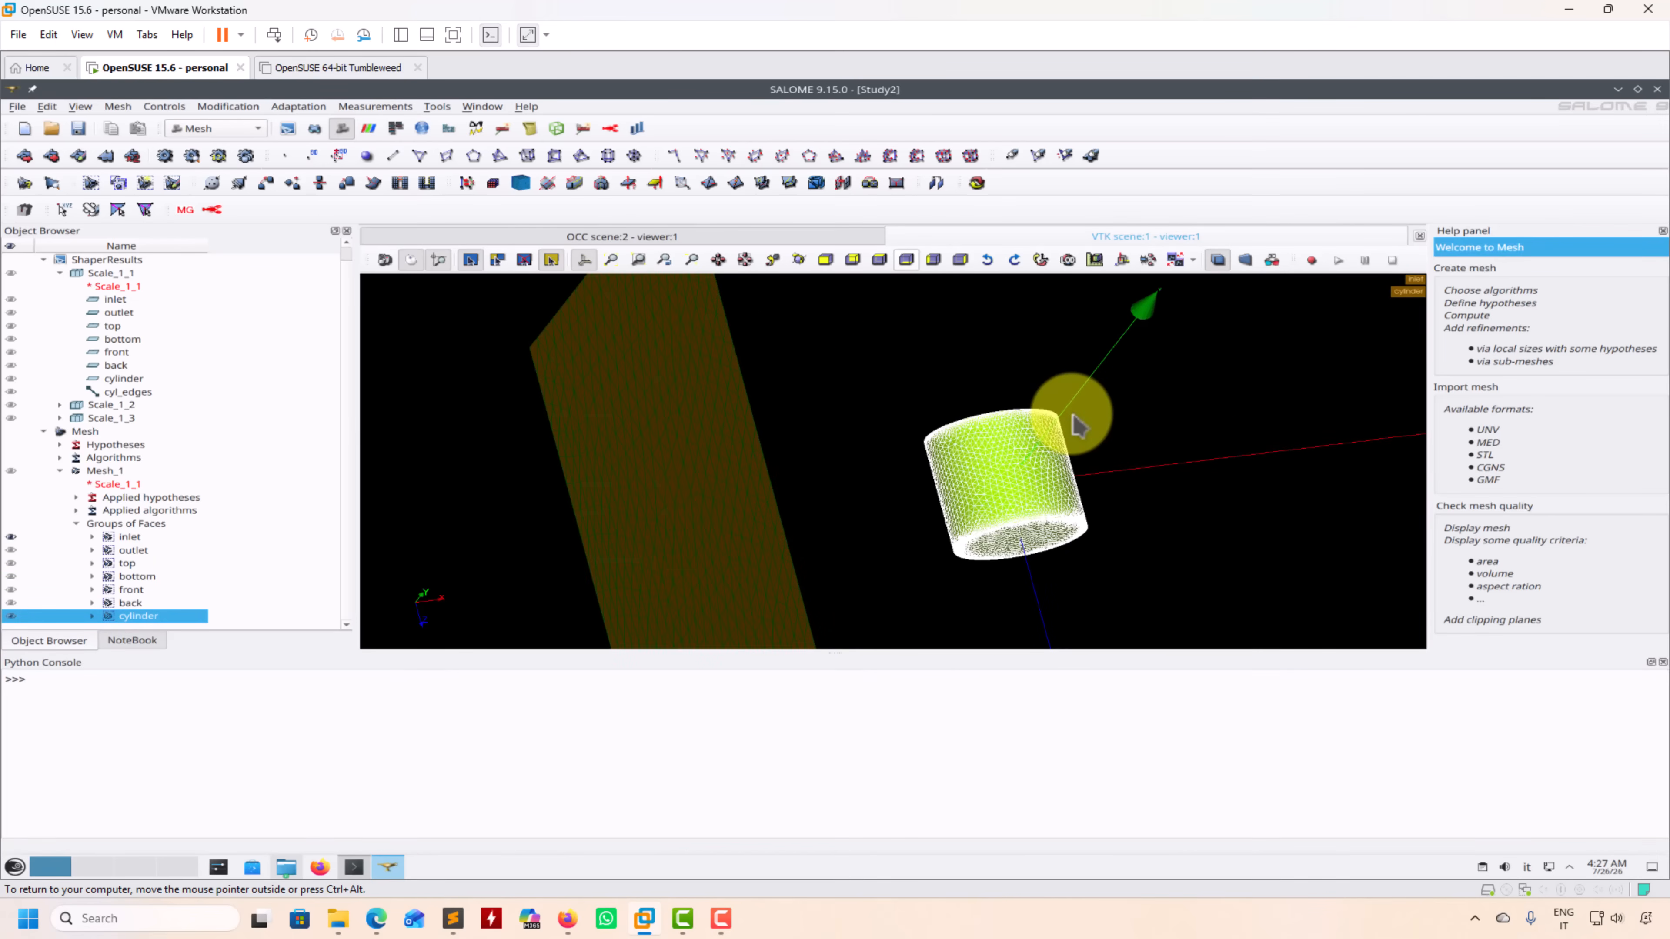
pyautogui.scroll(3, 1072, 415)
pyautogui.moveTo(1093, 467); pyautogui.dragTo(1055, 374)
pyautogui.scroll(3, 1076, 483)
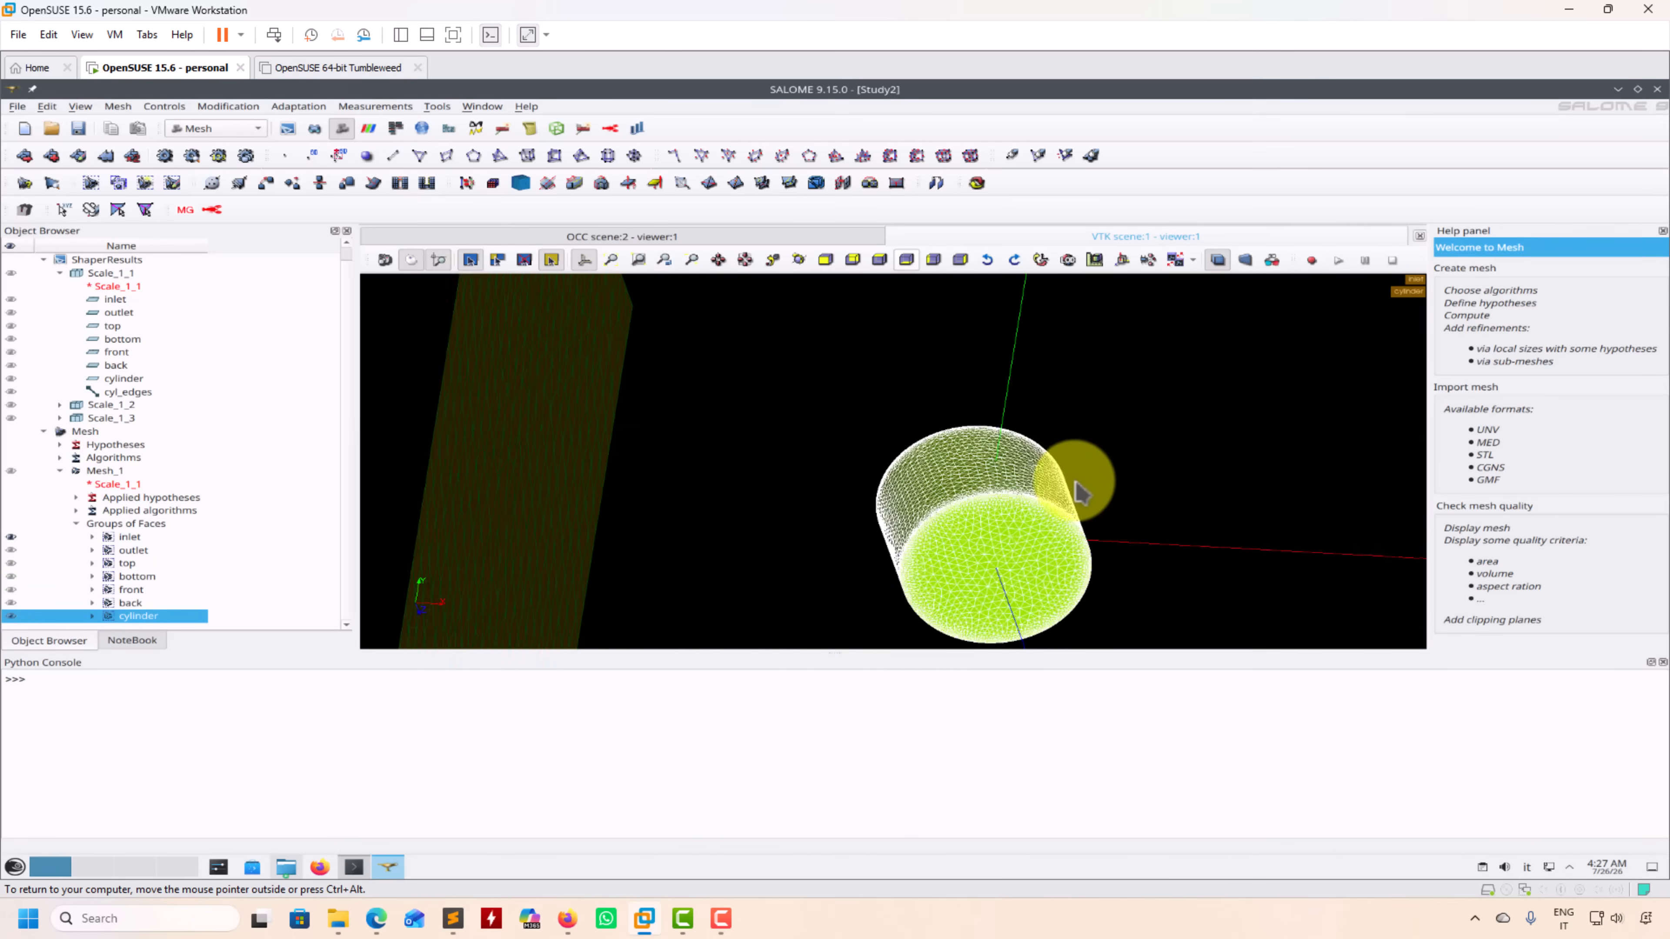
pyautogui.scroll(2, 1075, 482)
pyautogui.scroll(-7, 772, 540)
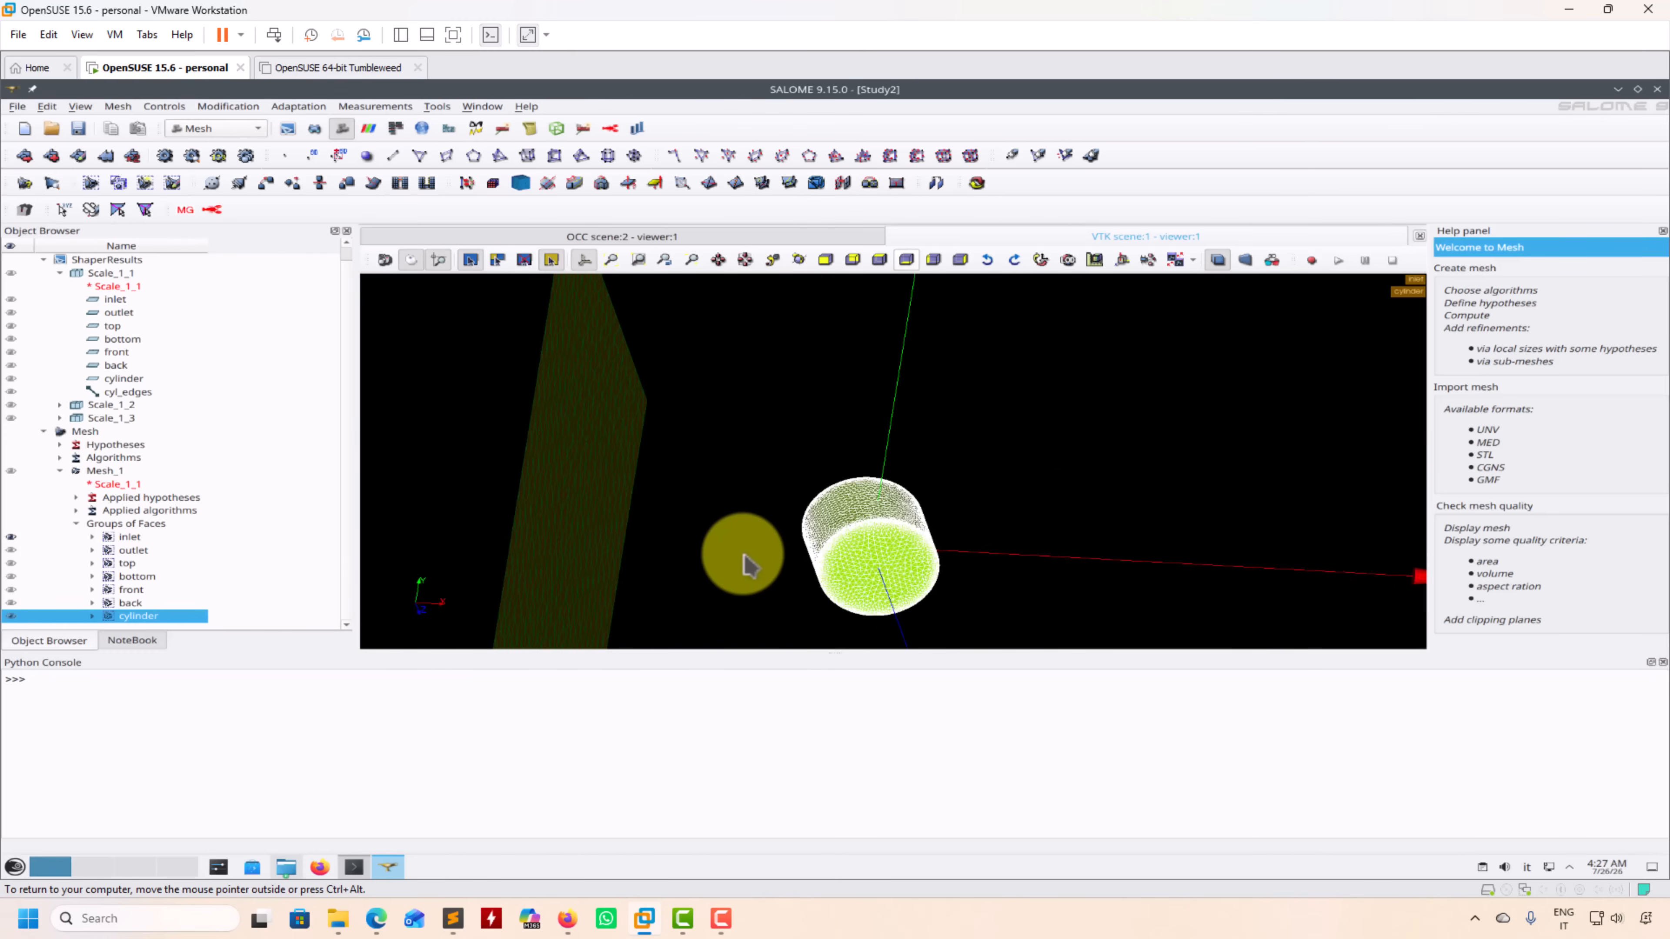
# Display the outlet, top and bottom face groups of Mesh_1, and try to display the front group
pyautogui.click(11, 550)
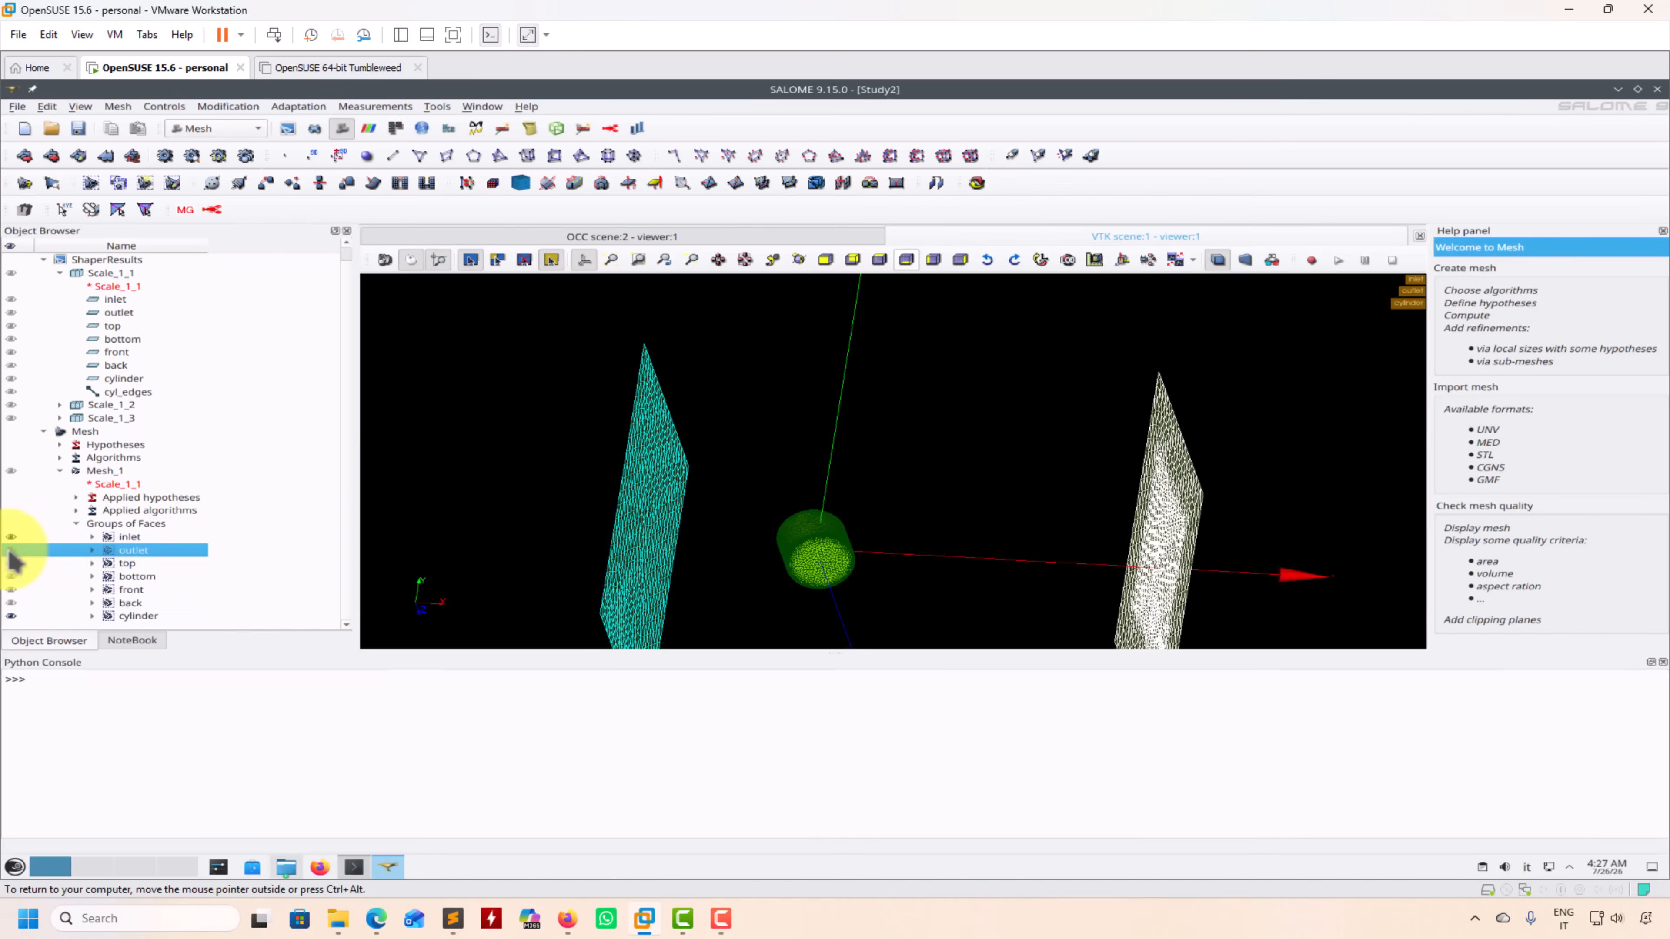
pyautogui.click(11, 563)
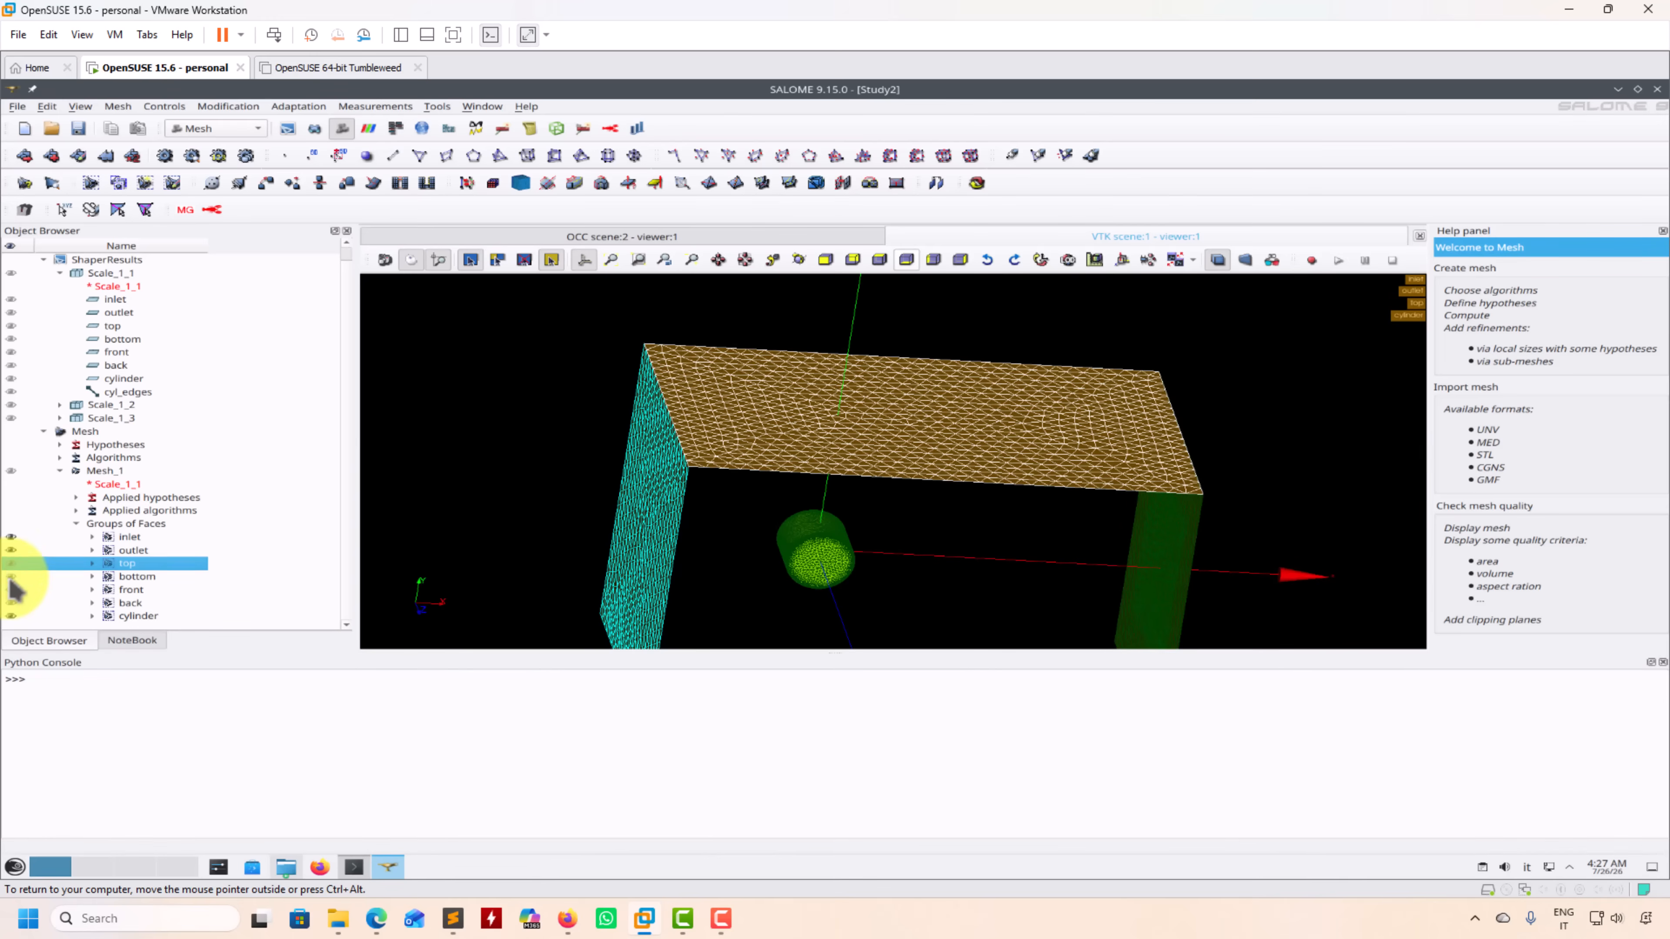
pyautogui.click(12, 576)
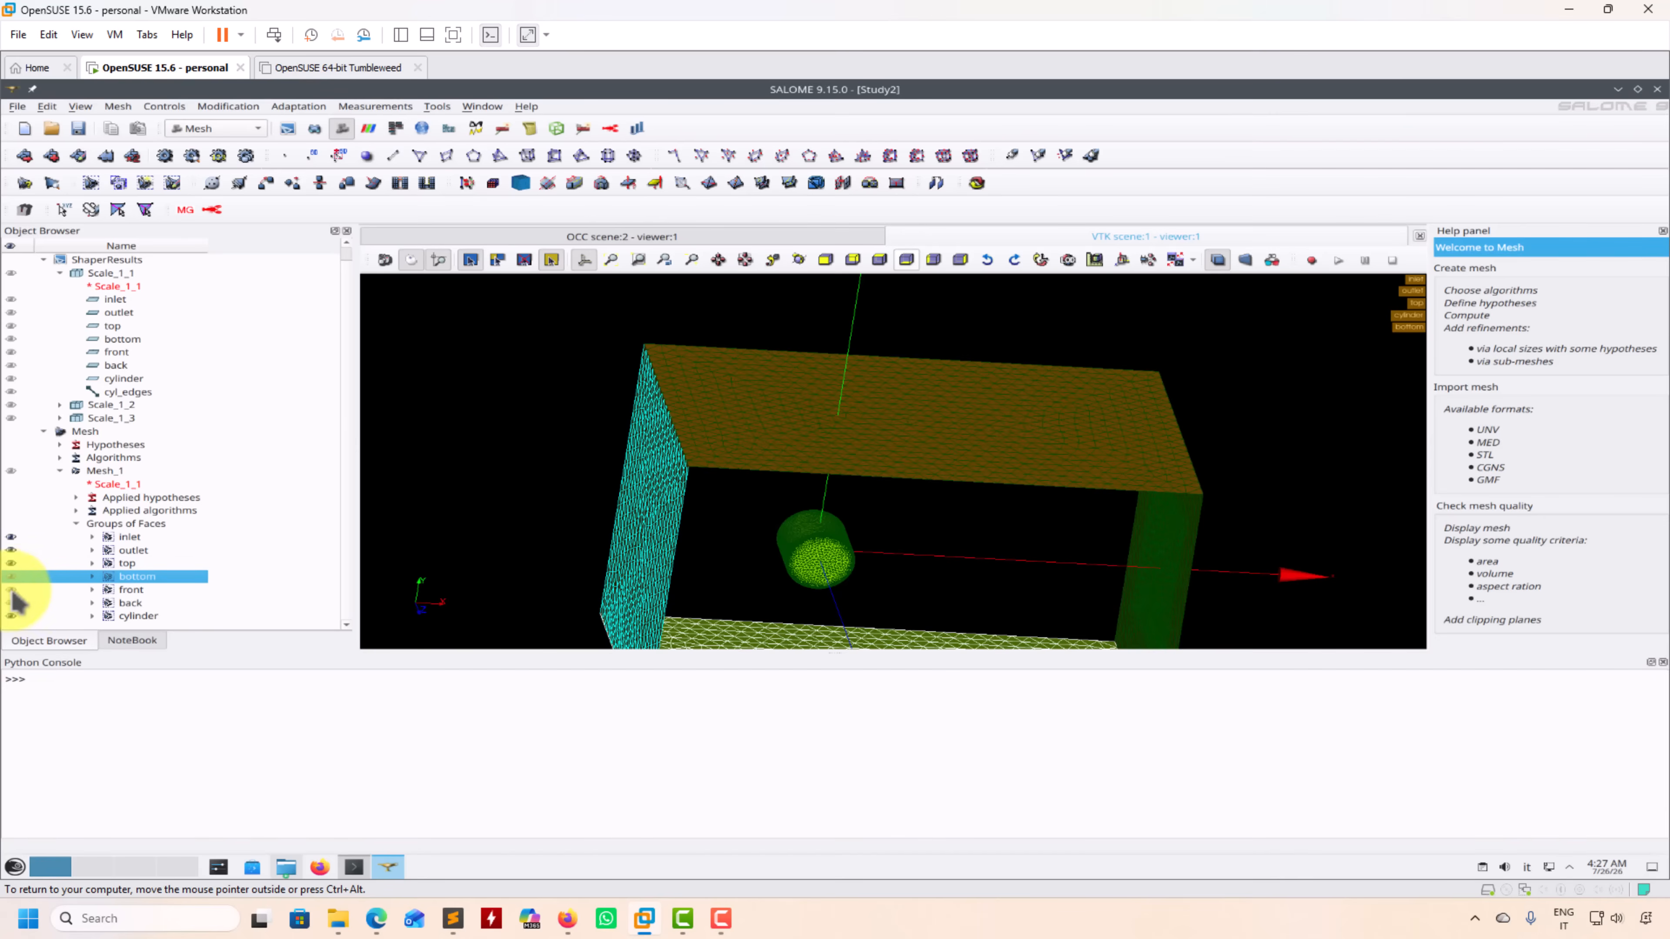
pyautogui.click(11, 589)
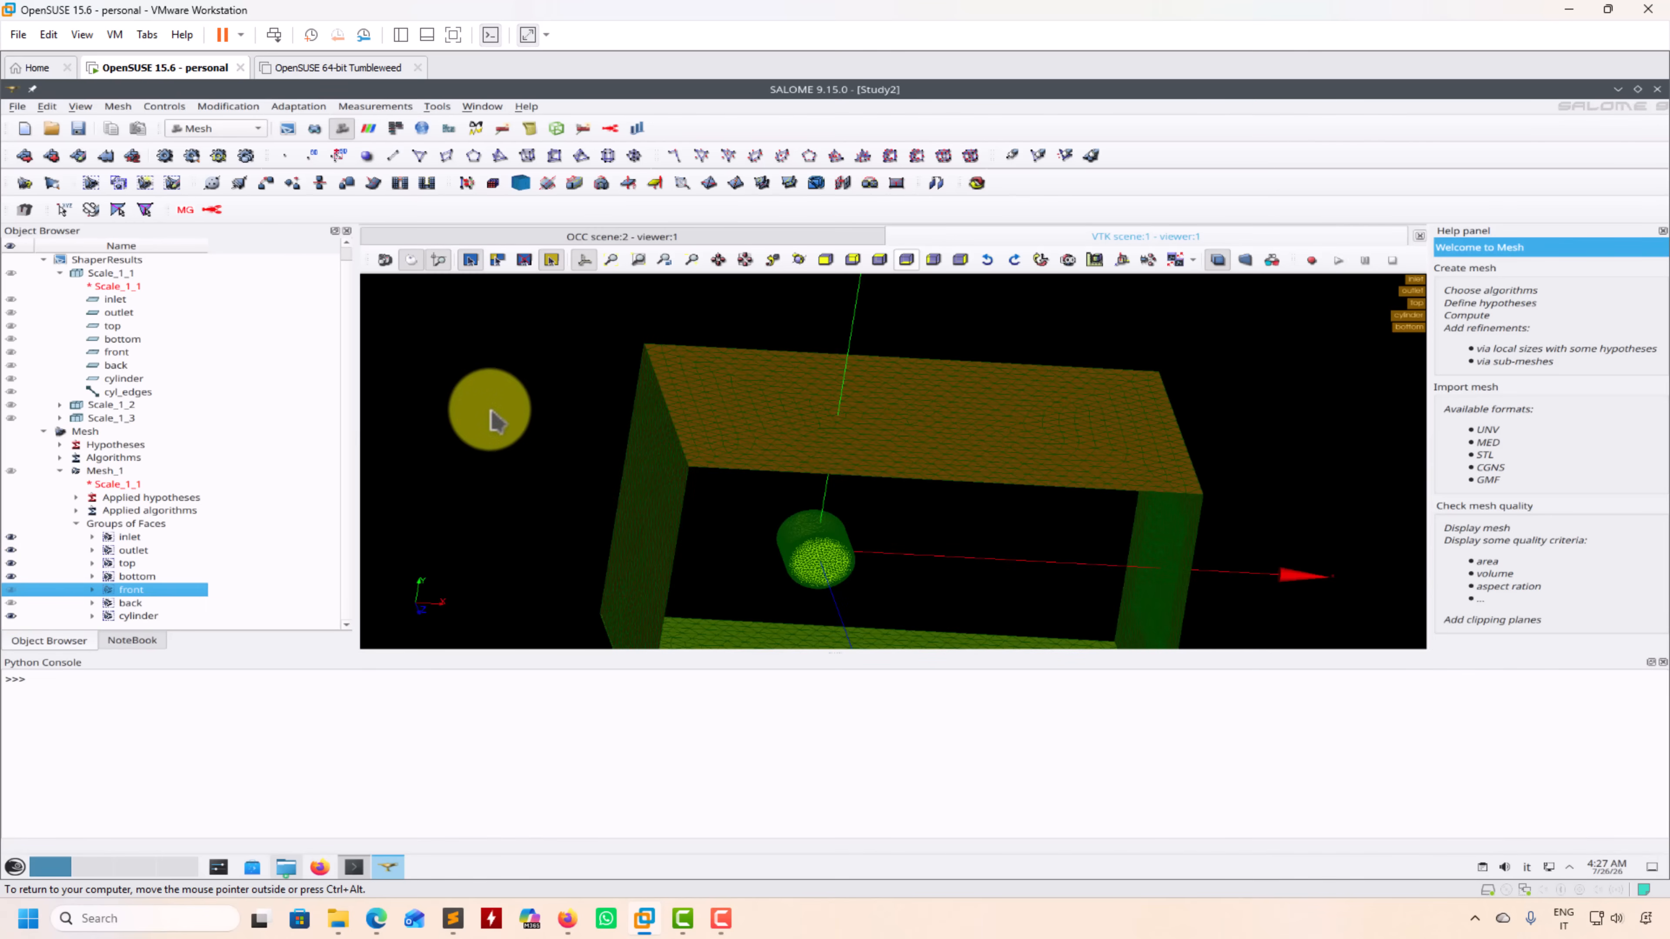
# Display Mesh_1 again, hide its inlet face group, and highlight the outlet group to check it against the mesh
pyautogui.click(102, 472)
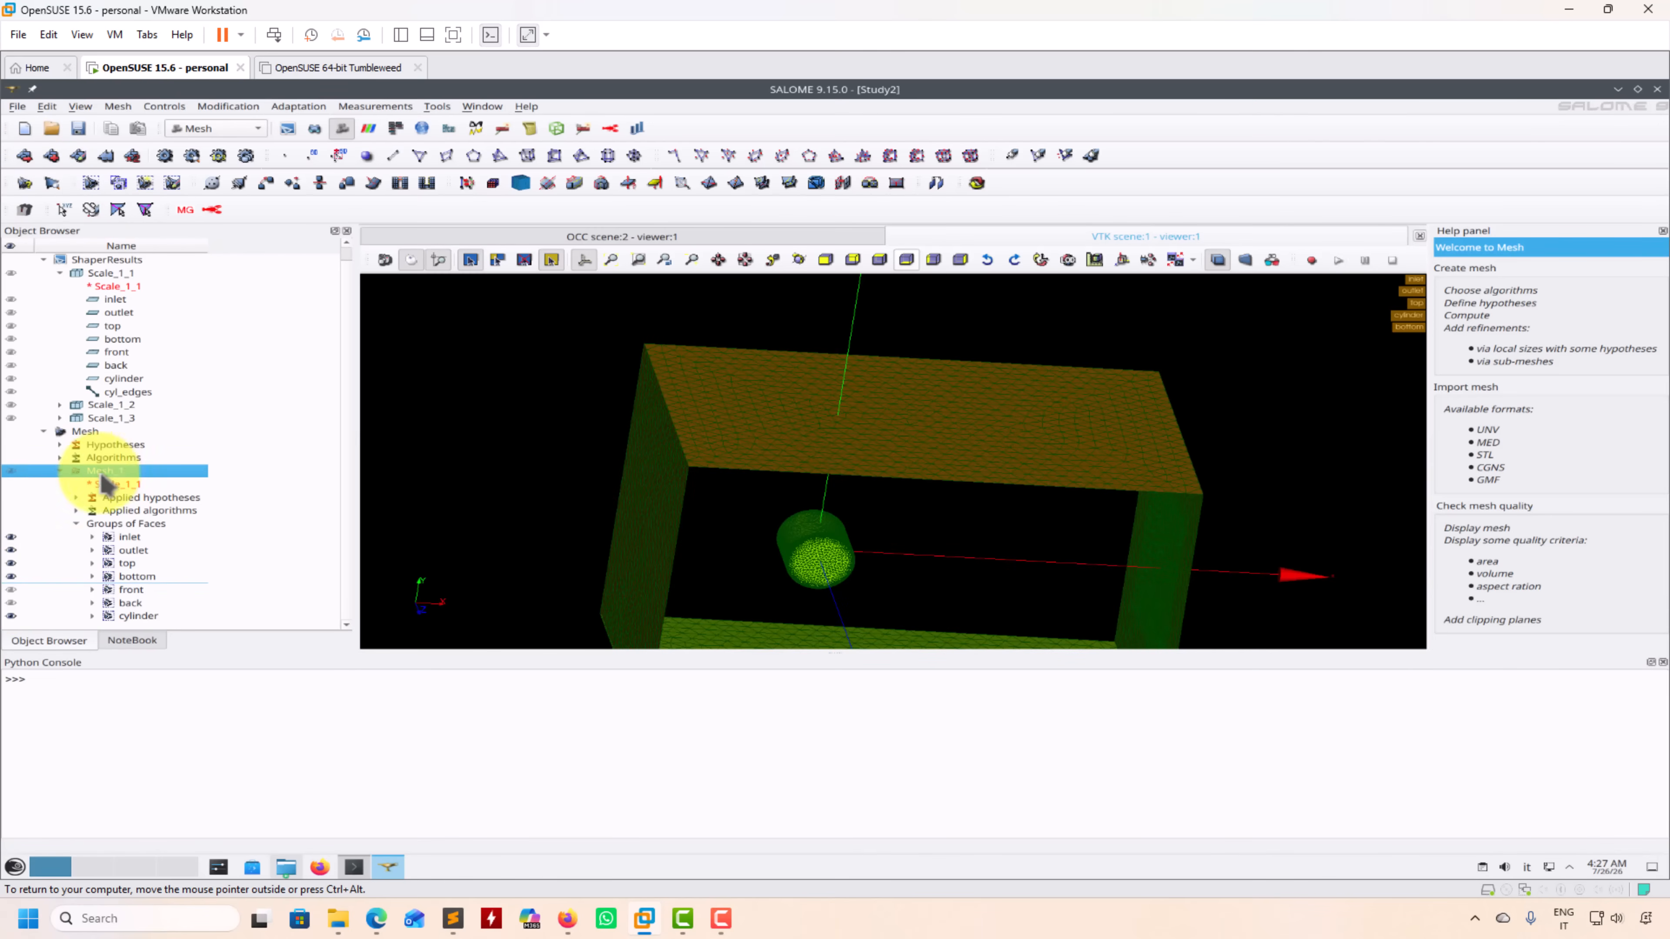
pyautogui.click(11, 470)
pyautogui.click(11, 537)
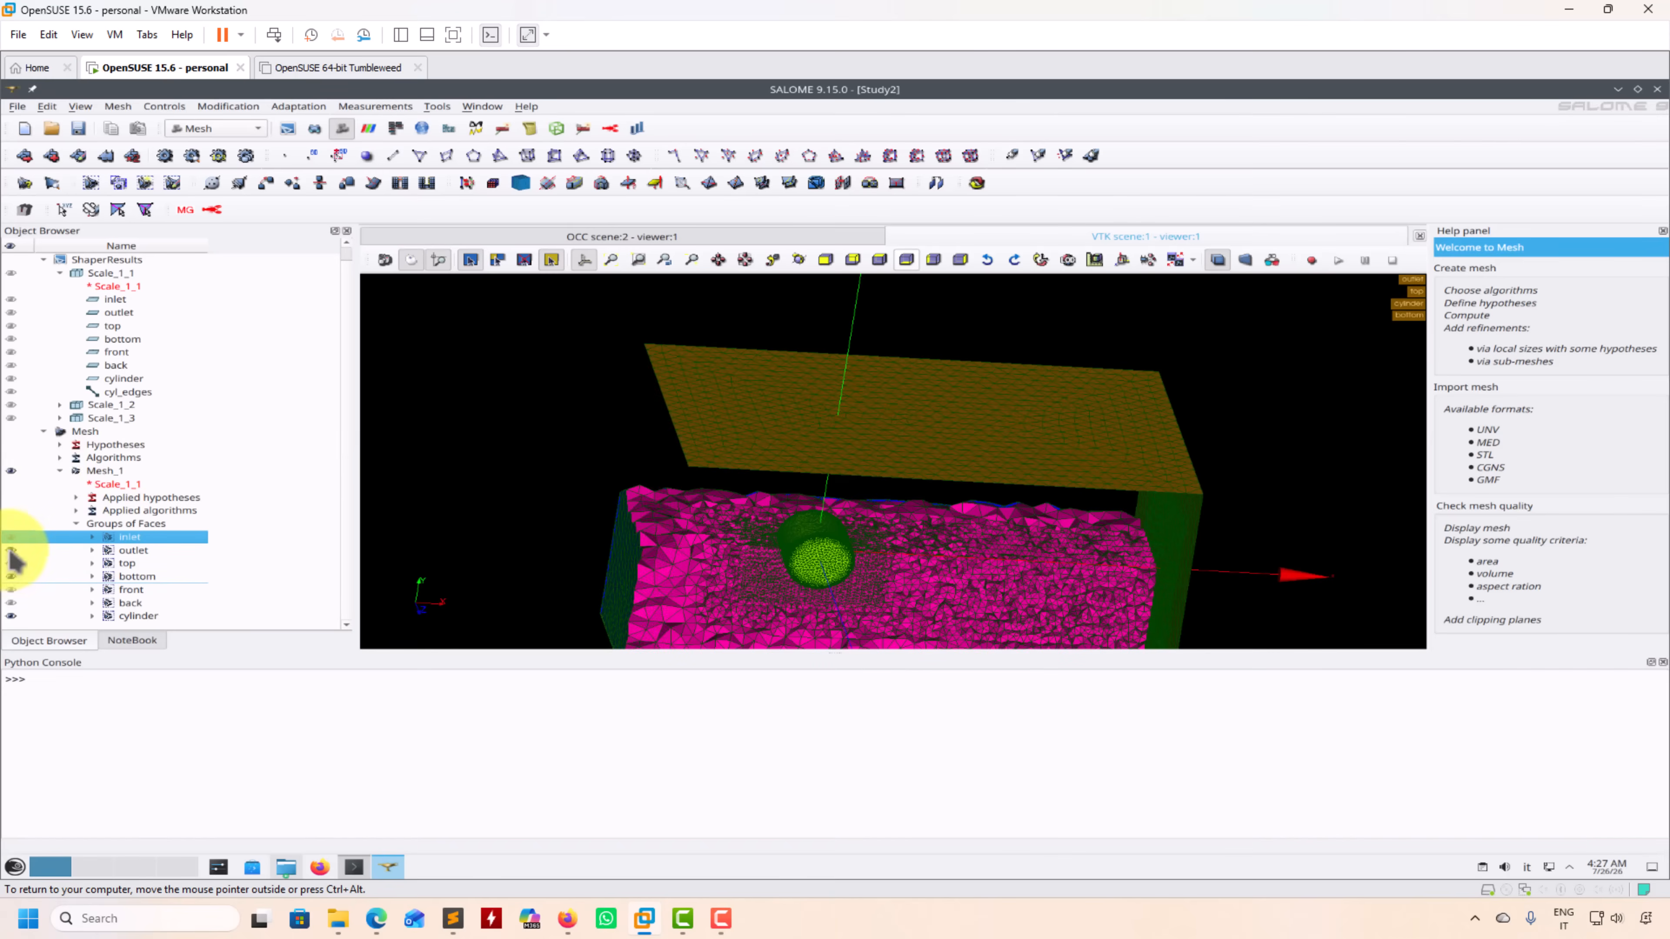
pyautogui.click(105, 471)
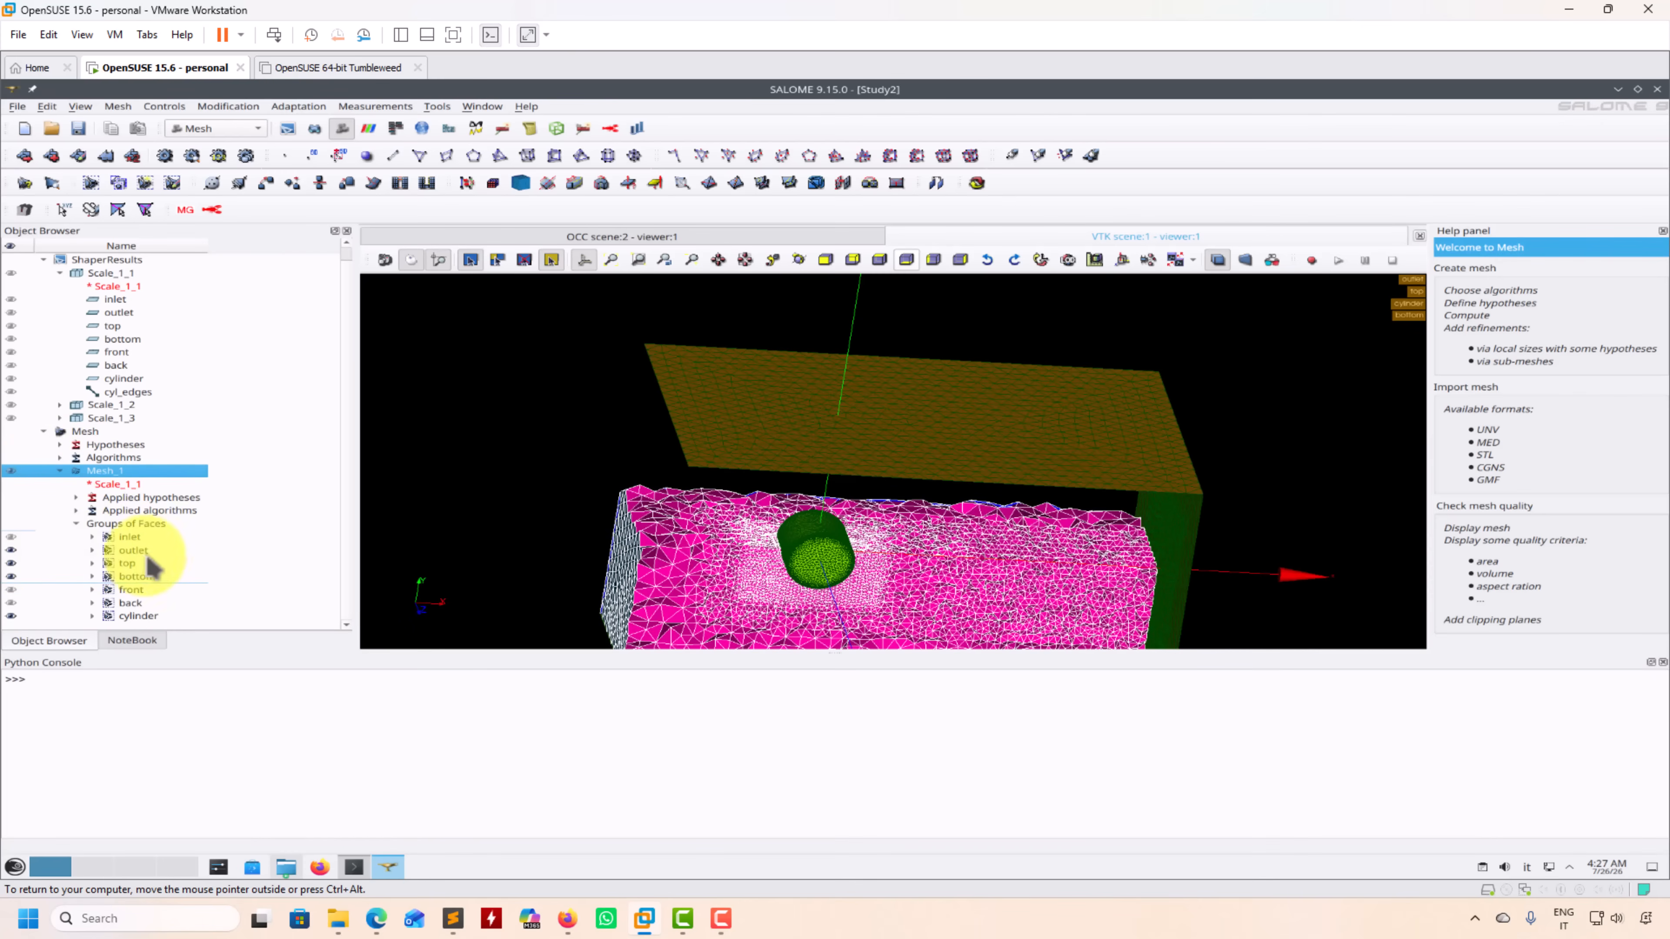
pyautogui.click(119, 553)
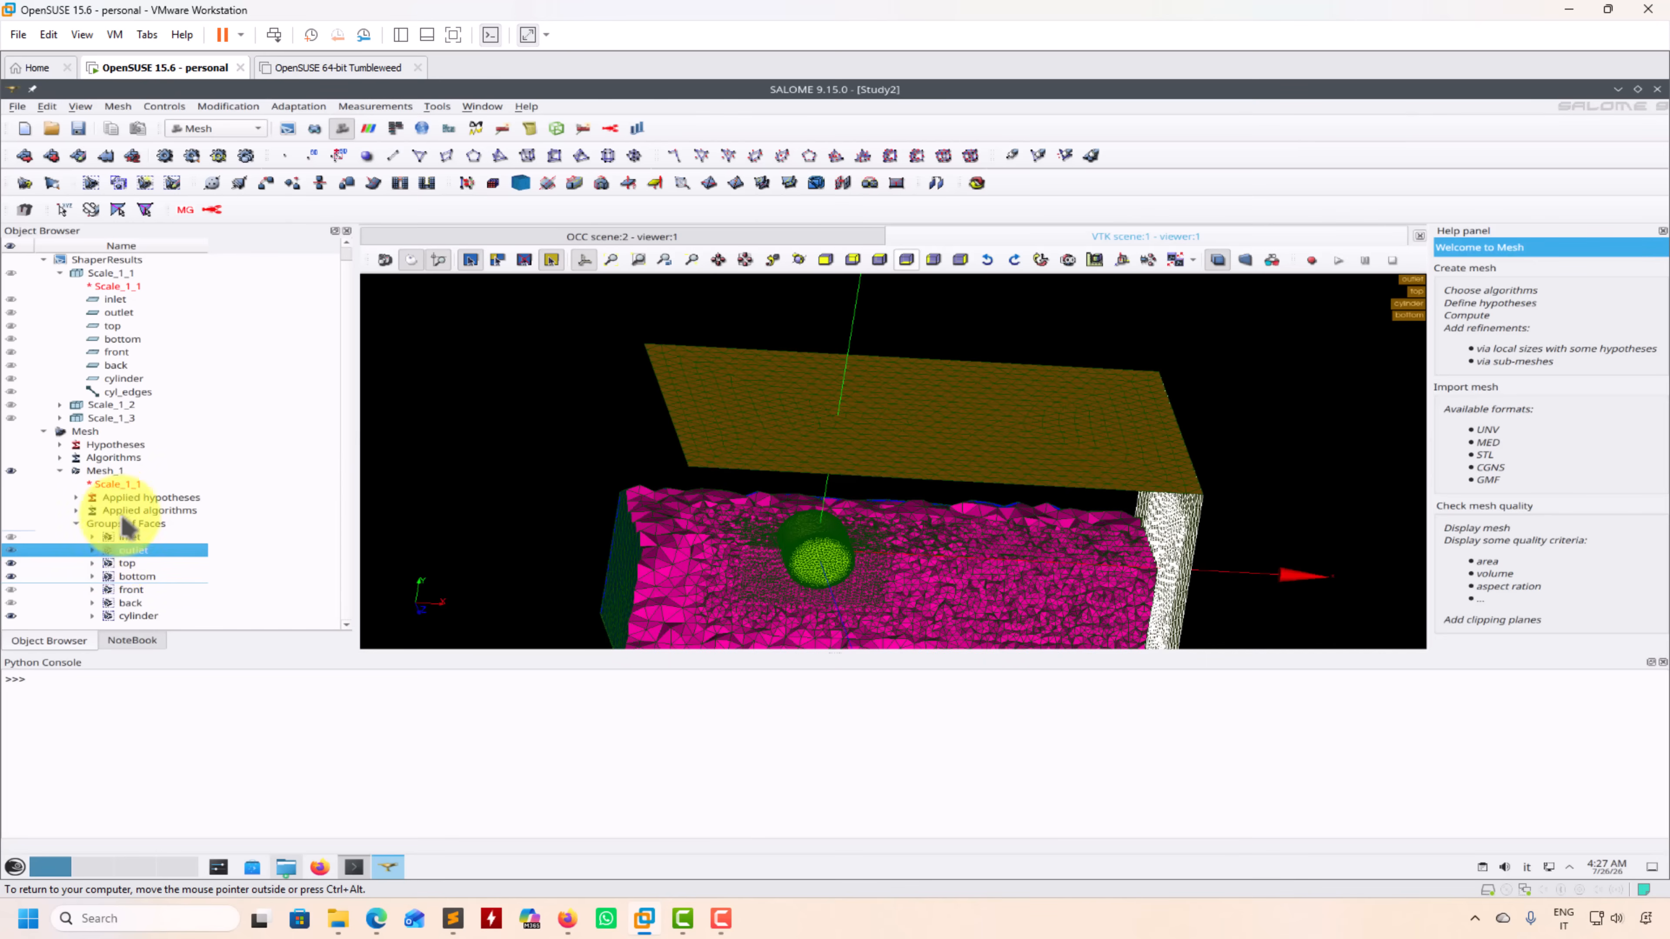
# Export Mesh_1 as an IDEAS UNV file named test1 in the cyl3d folder
pyautogui.click(109, 472)
pyautogui.click(17, 106)
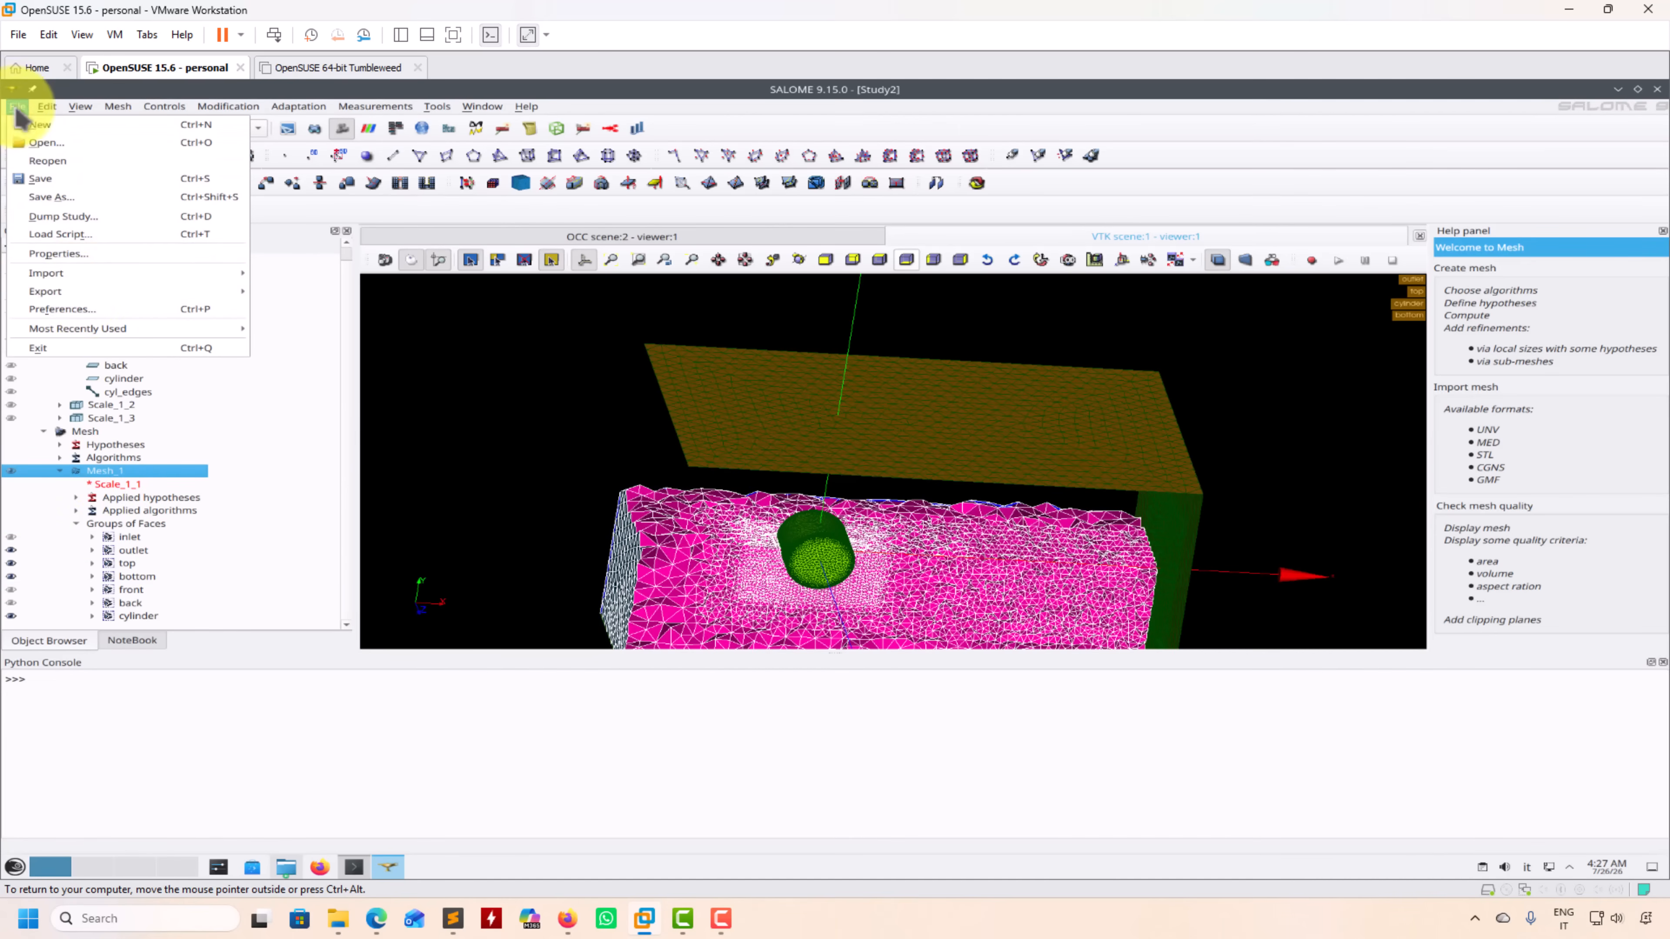
pyautogui.moveTo(140, 297)
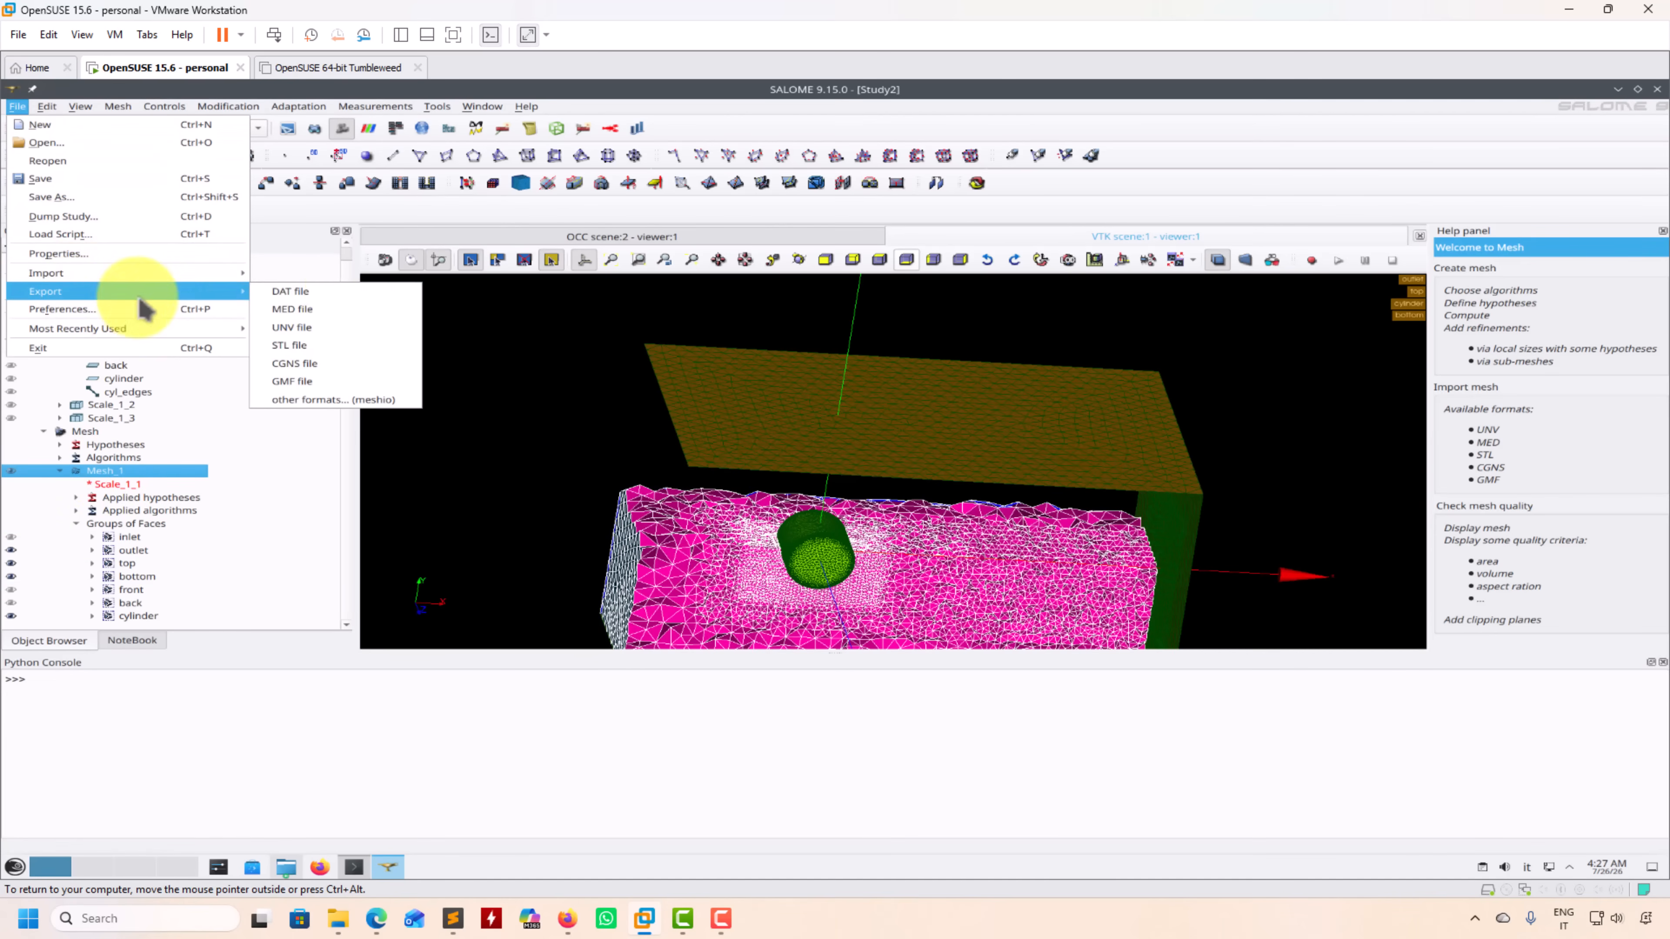
pyautogui.click(320, 328)
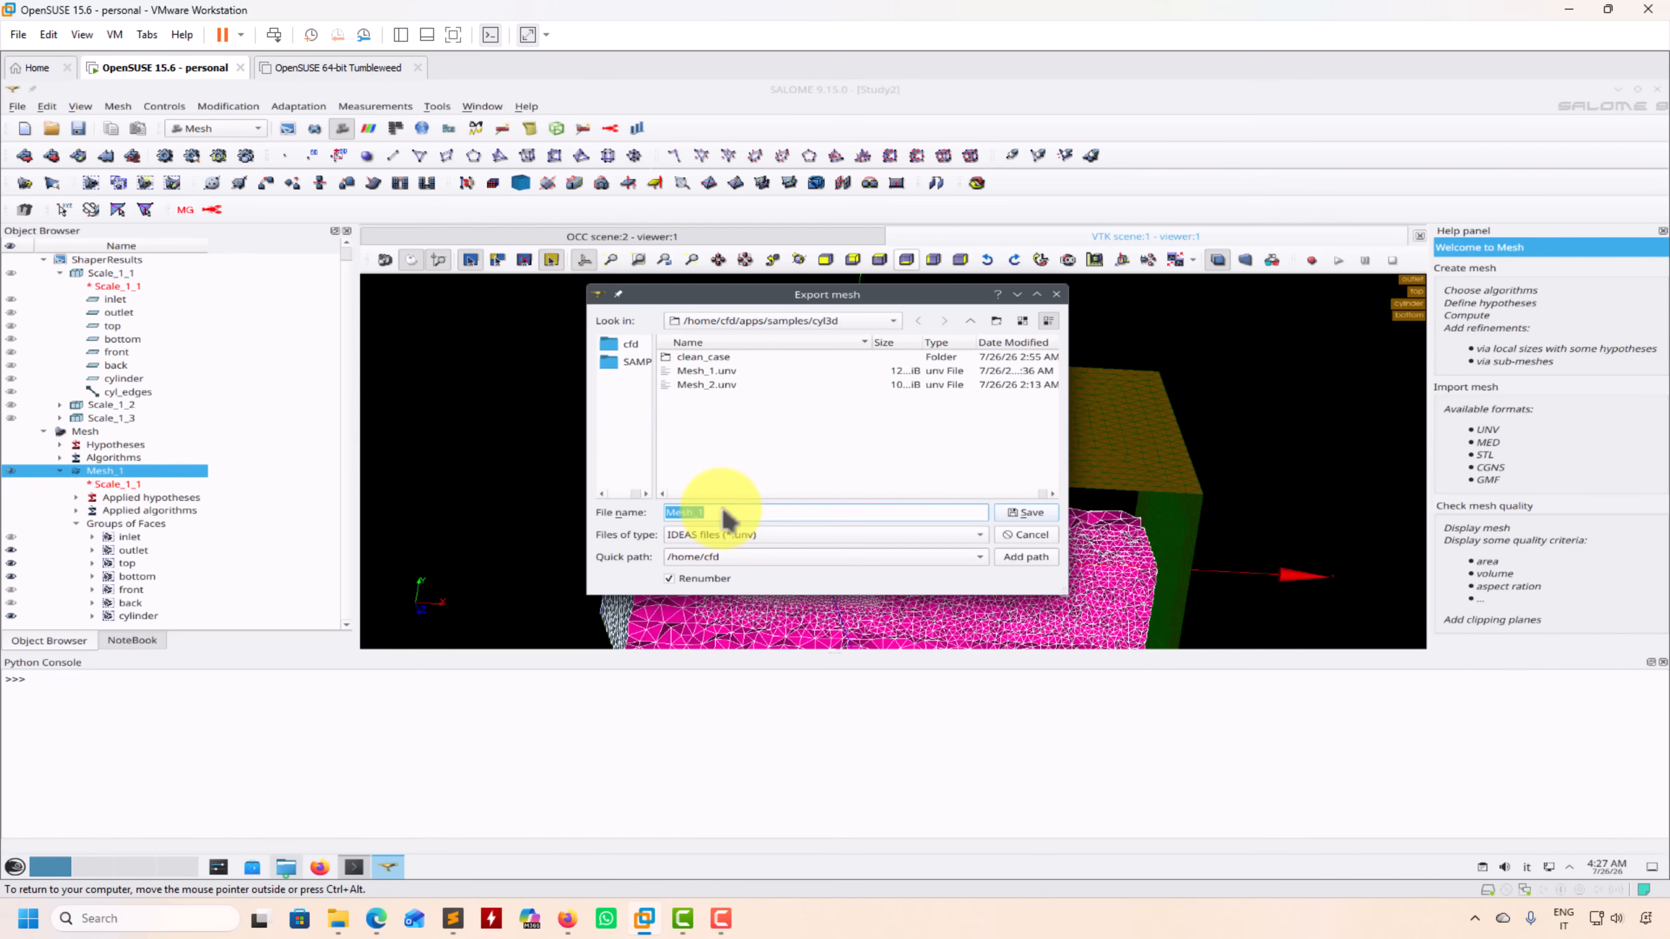
pyautogui.write('test1')
pyautogui.click(957, 535)
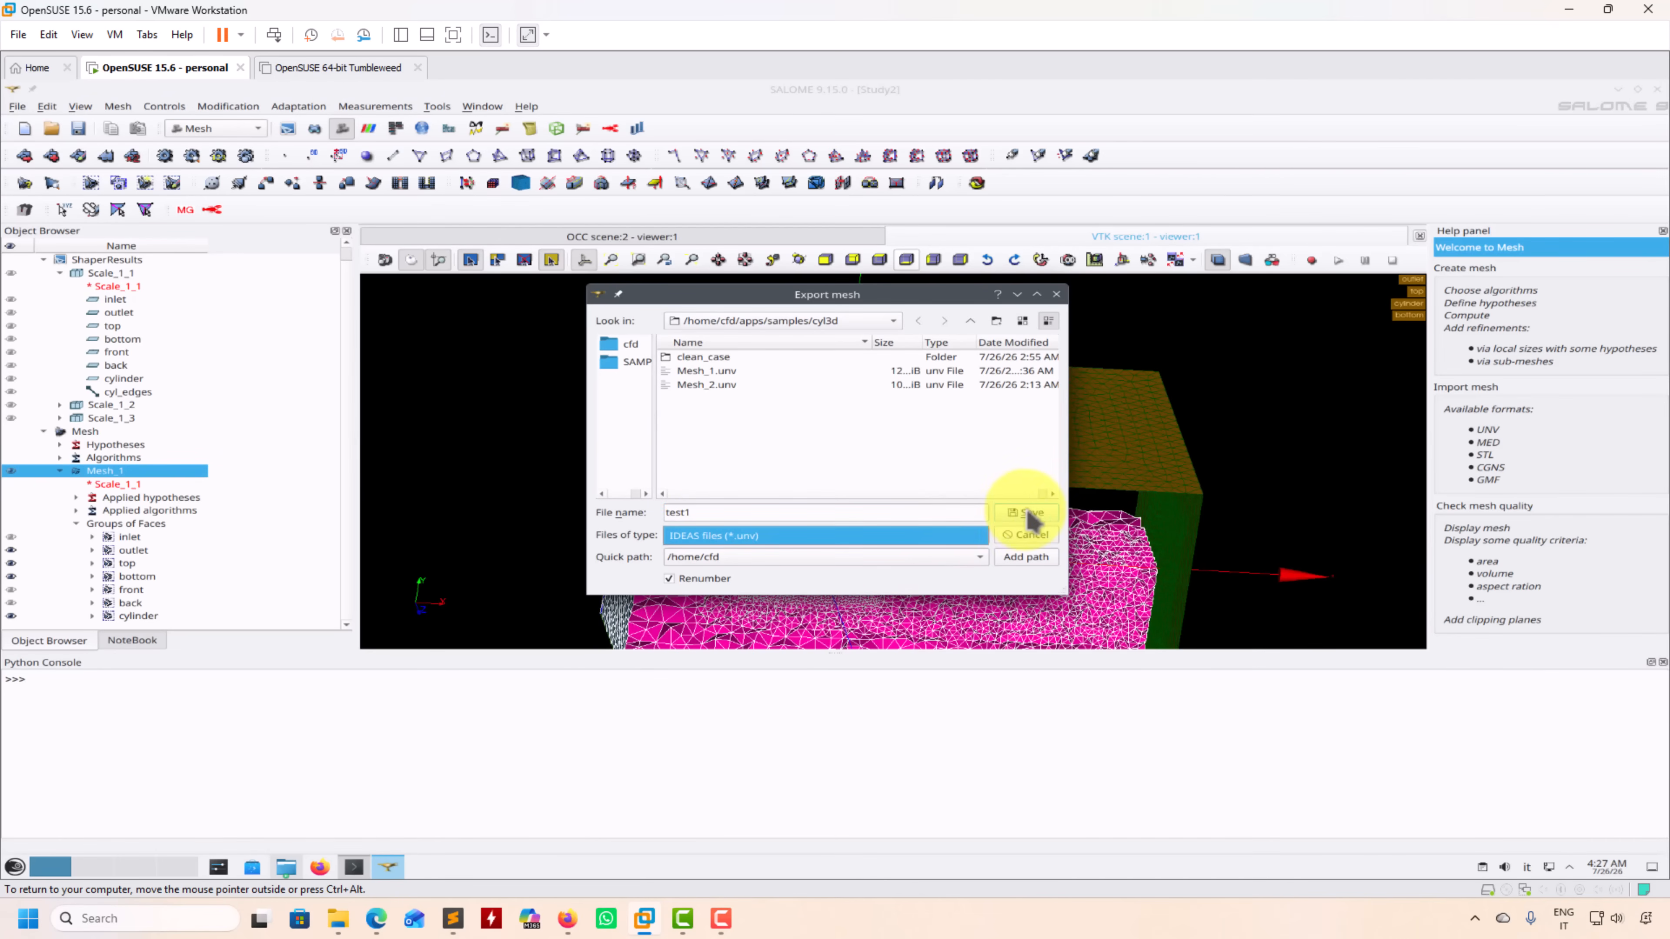
pyautogui.click(1037, 521)
pyautogui.click(1037, 521)
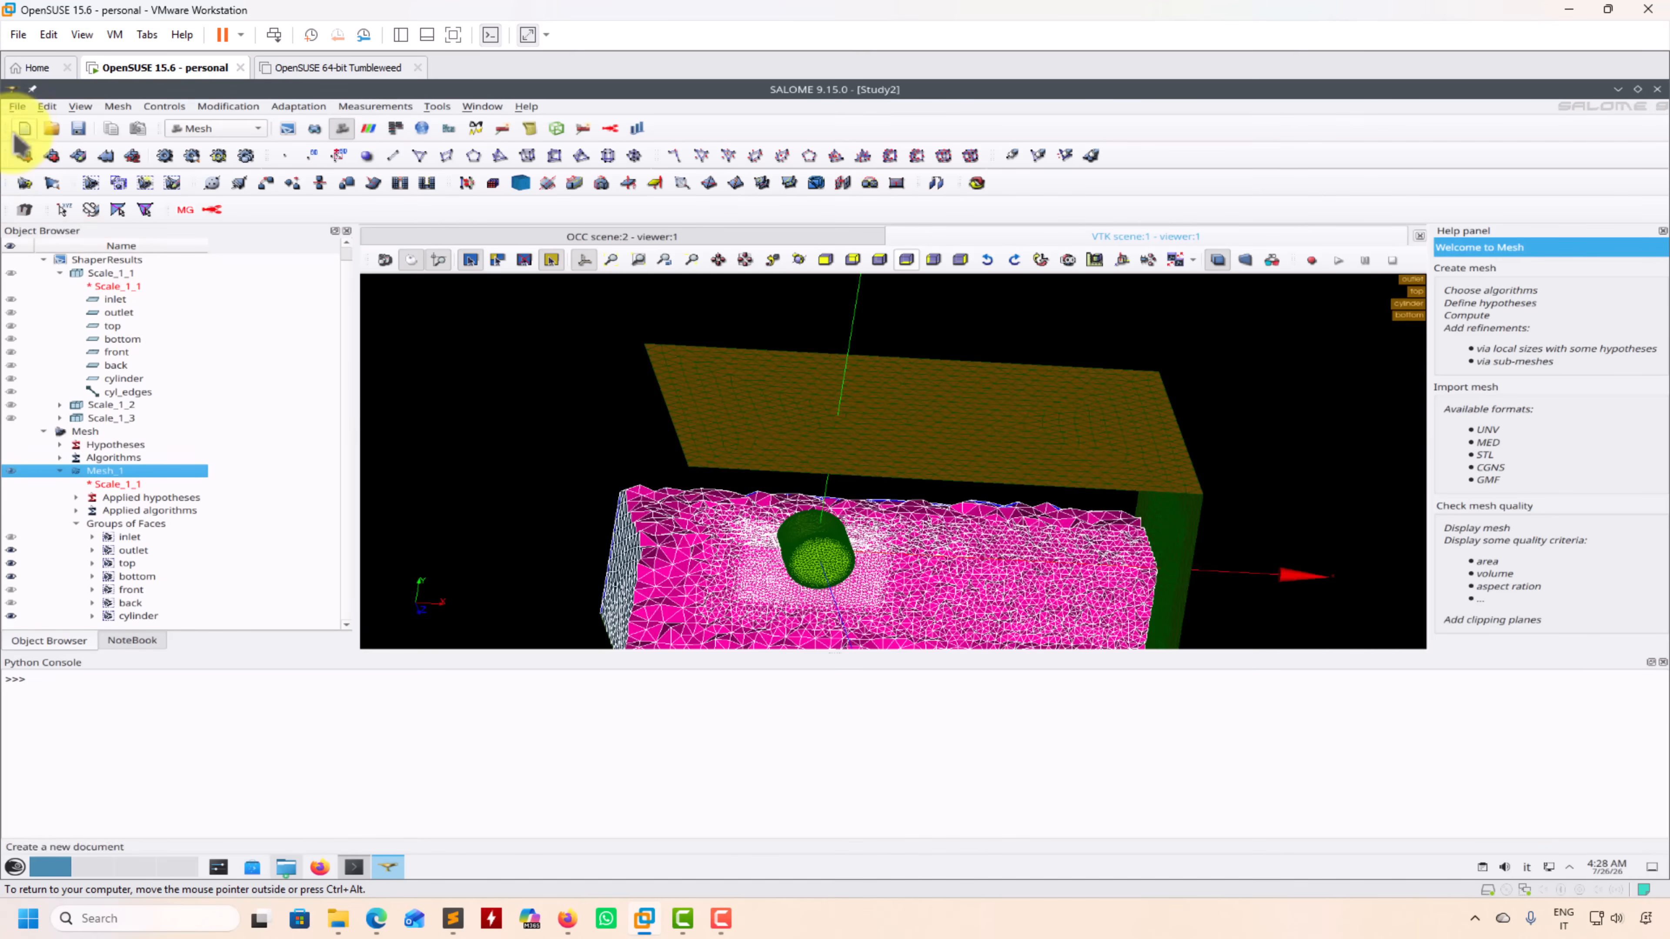
# Switch to the file manager and check the cyl3d folder for the exported test1.unv file
pyautogui.click(17, 106)
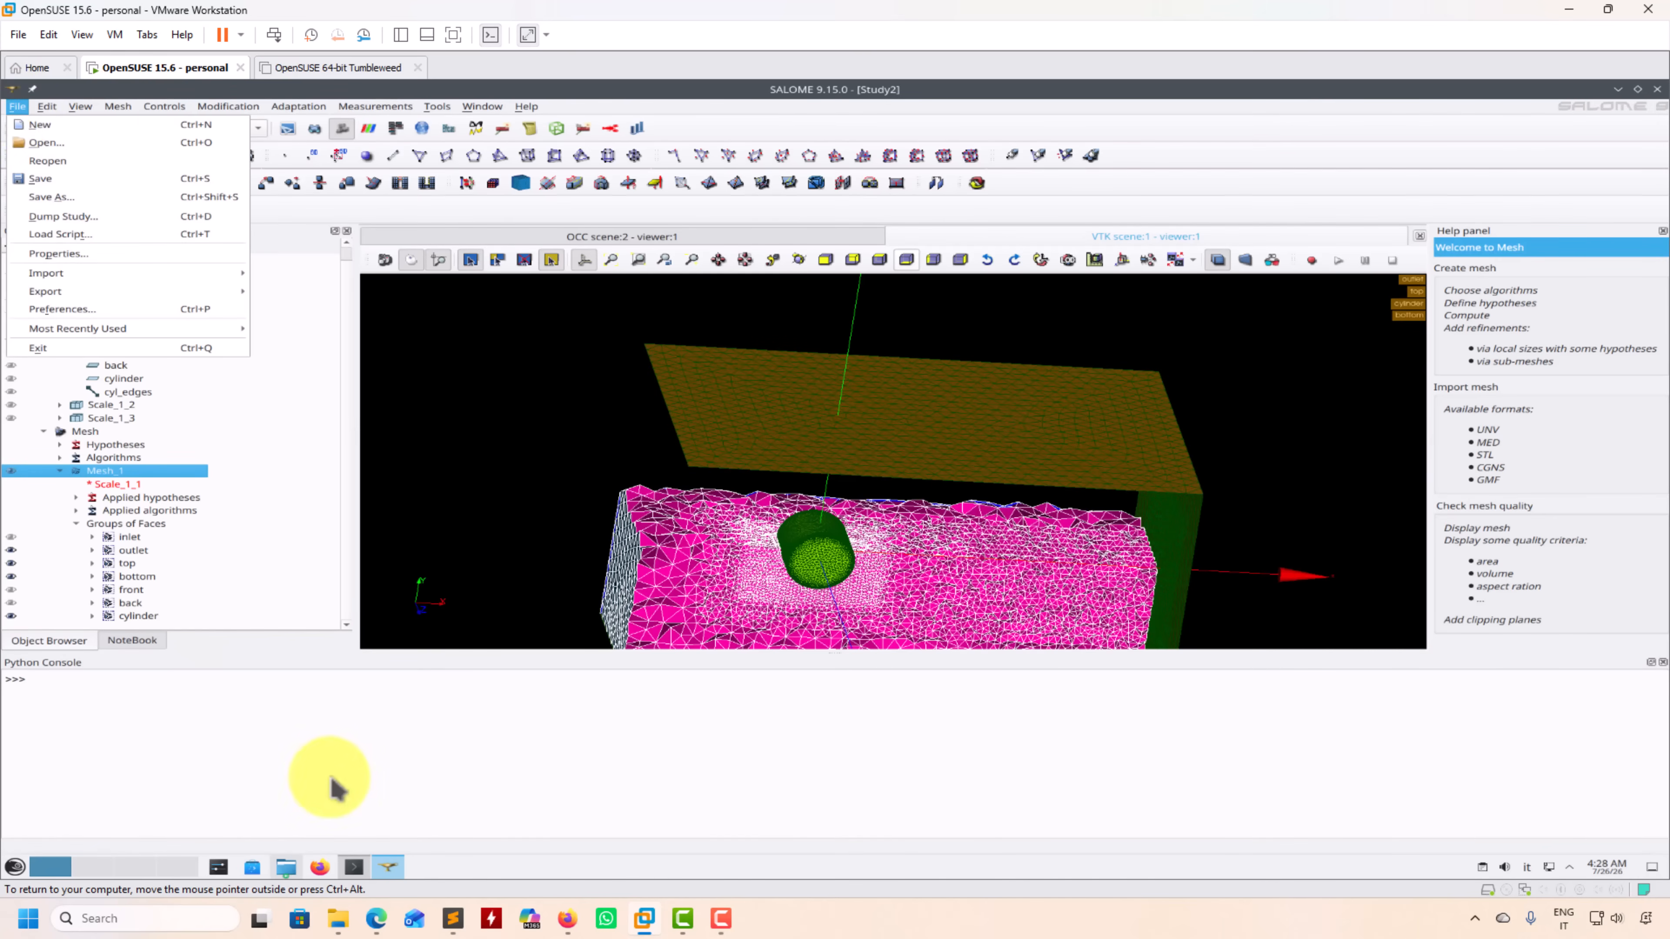
pyautogui.click(348, 860)
pyautogui.click(355, 865)
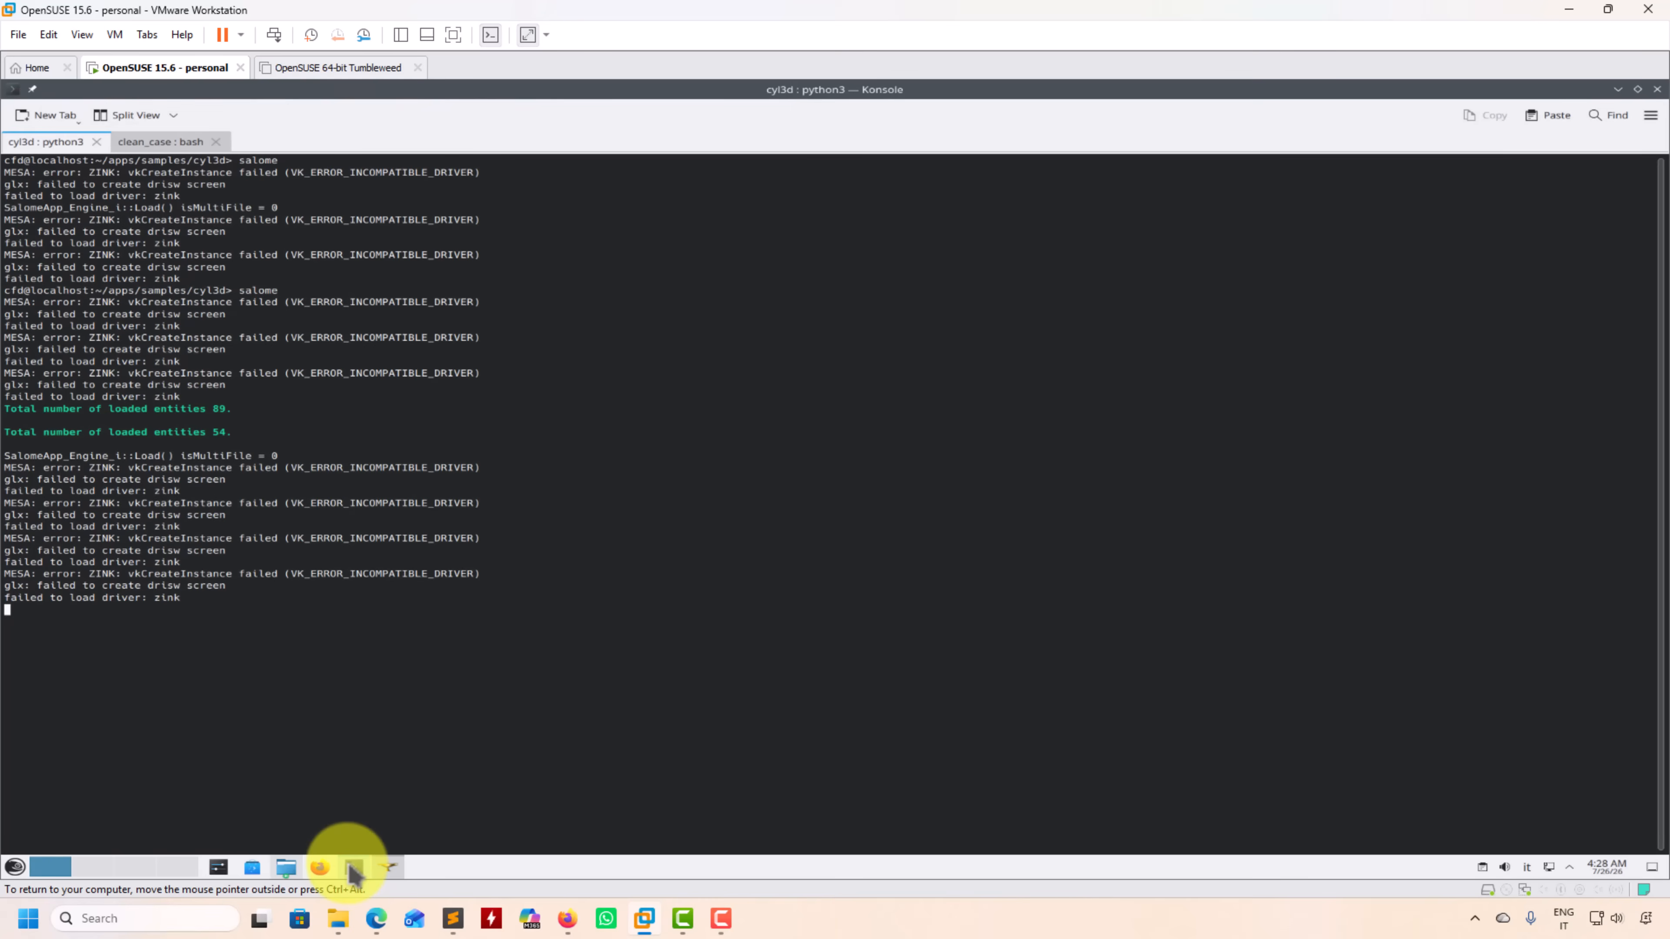
pyautogui.click(284, 866)
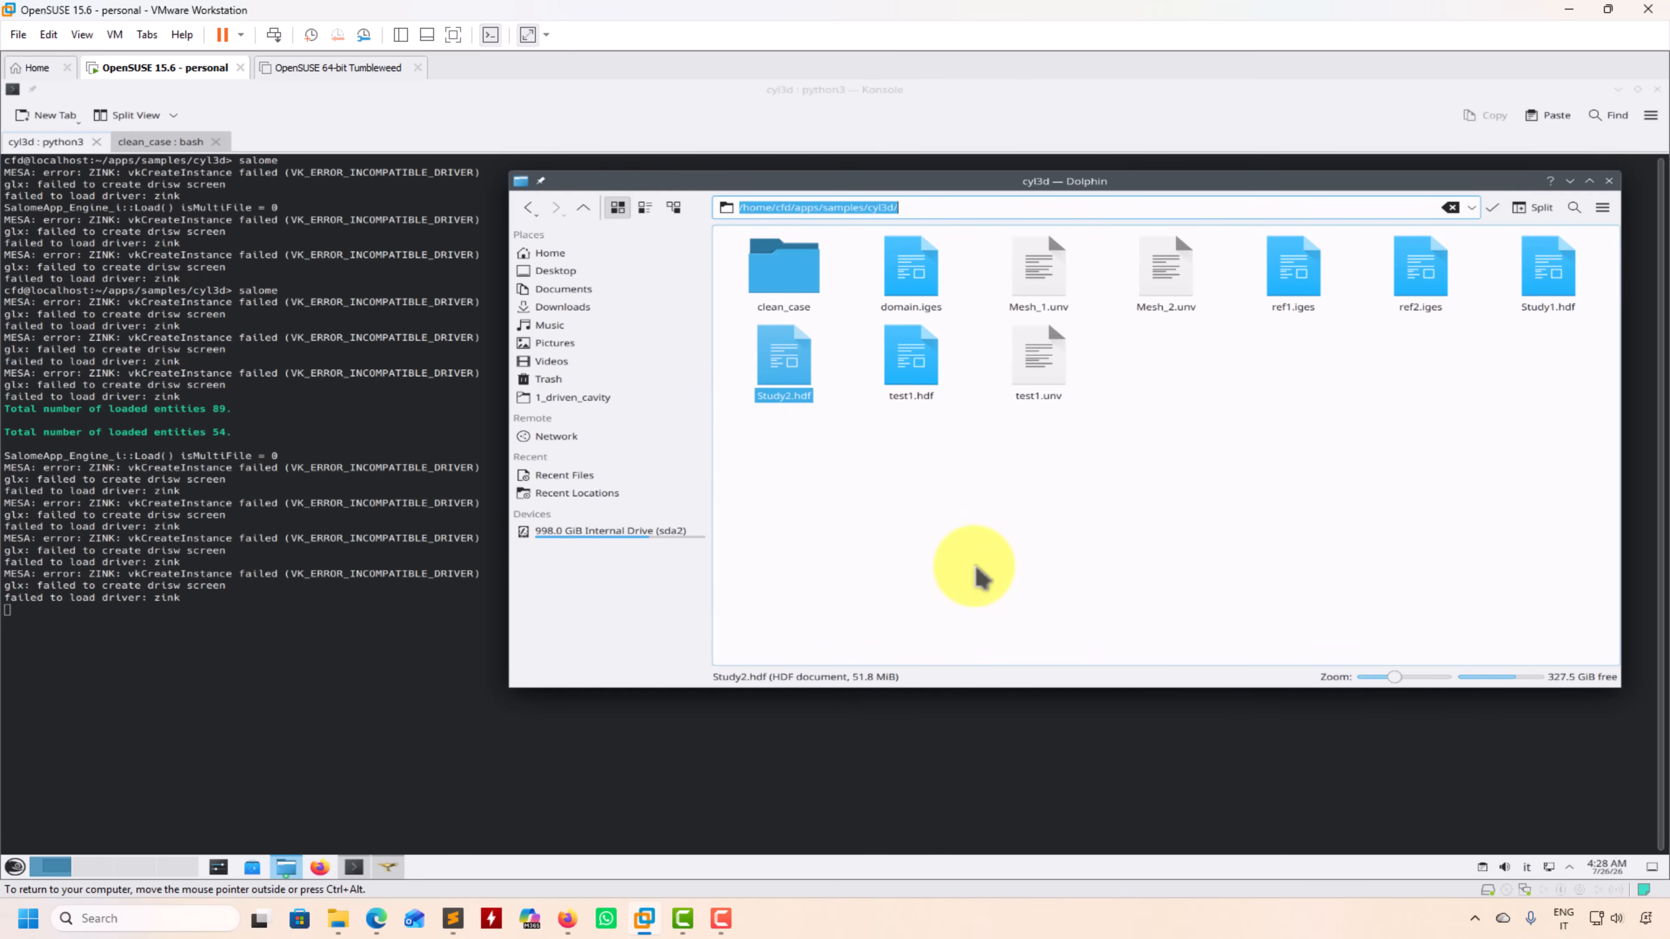
# In the clean_case terminal session, clear the screen and clean the case with foamCleanTutorials, listing the directory before and after
pyautogui.click(156, 141)
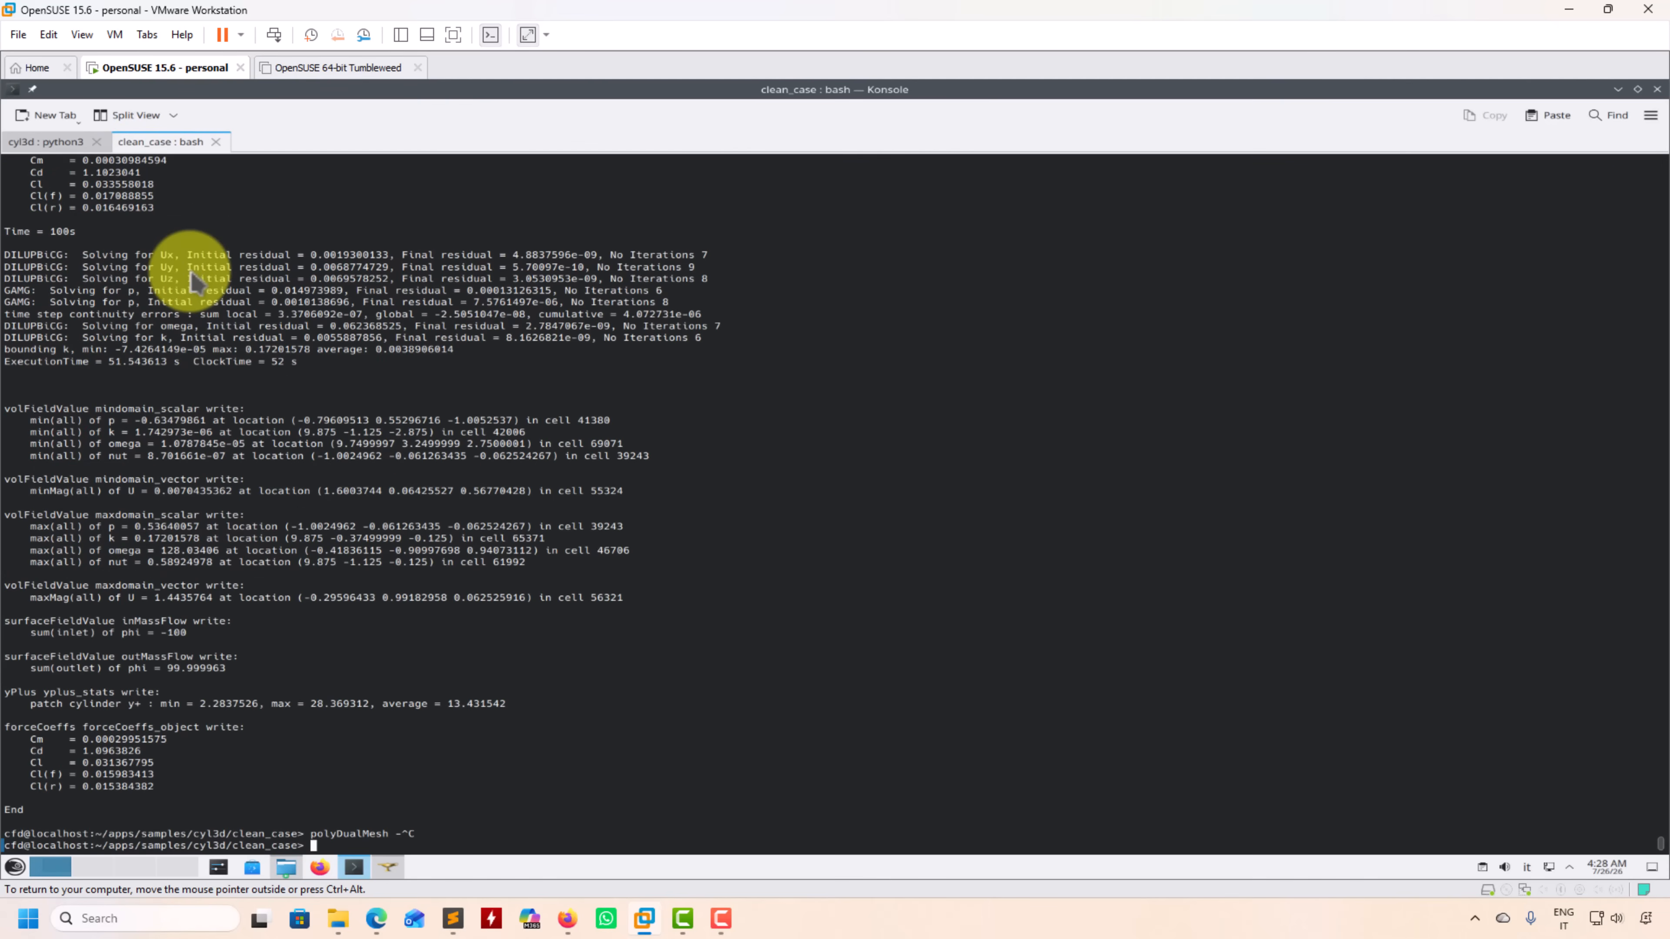
pyautogui.write('clear')
pyautogui.press('Return')
pyautogui.write('ls')
pyautogui.press('Return')
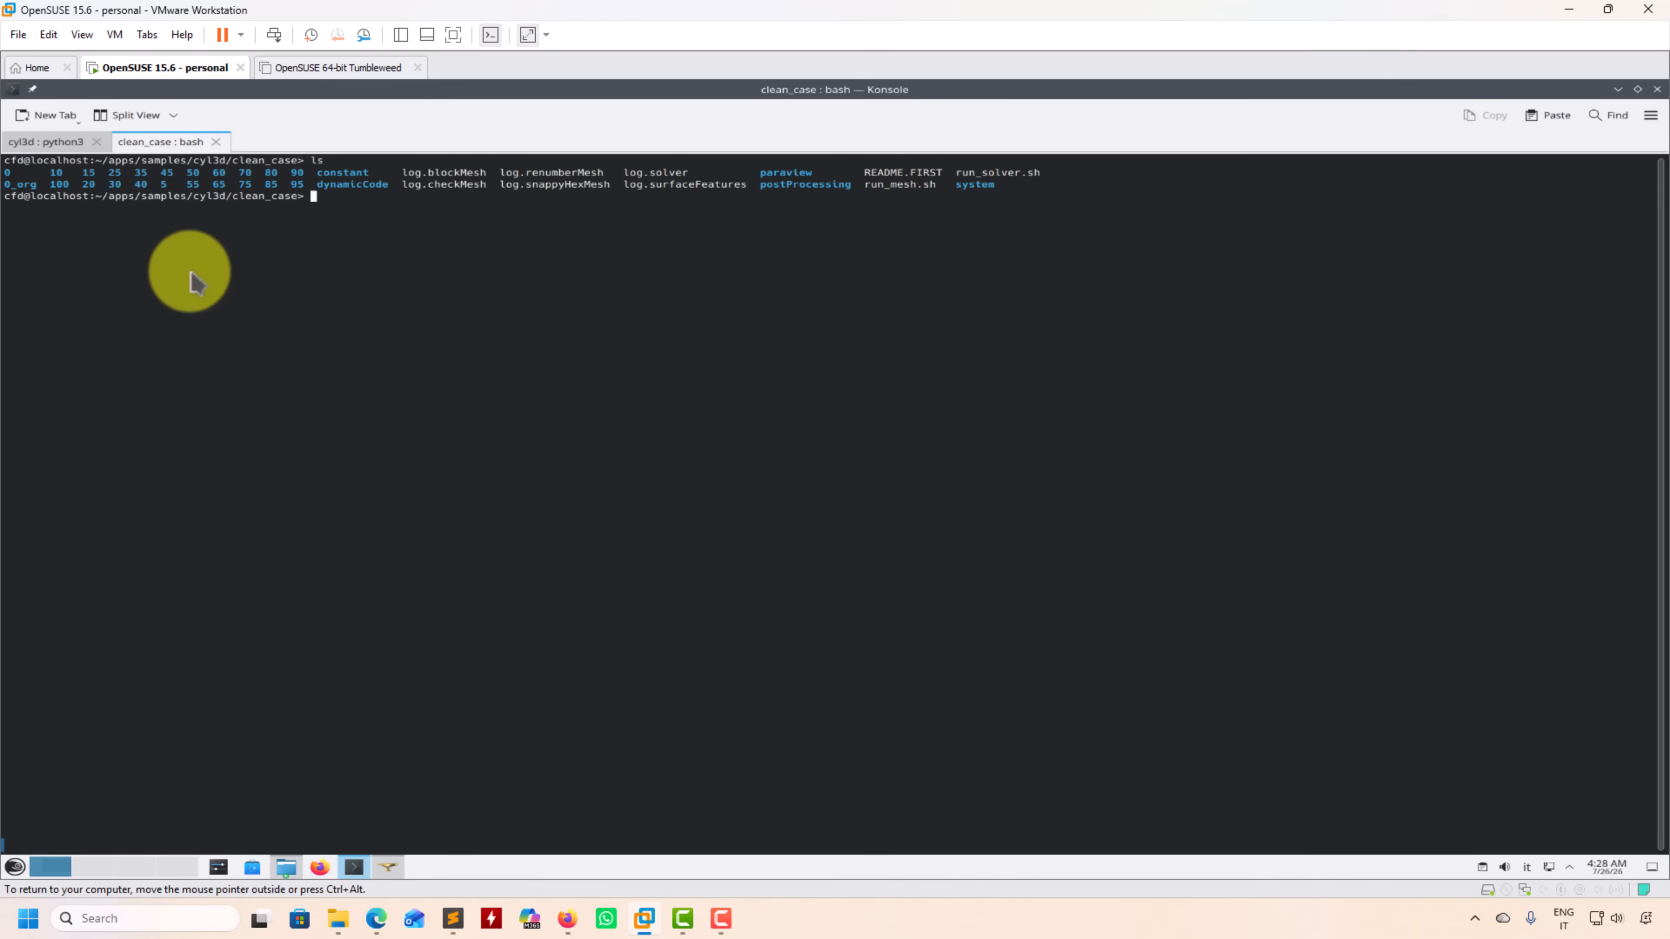
pyautogui.write('foamCleanTutorials')
pyautogui.press('Return')
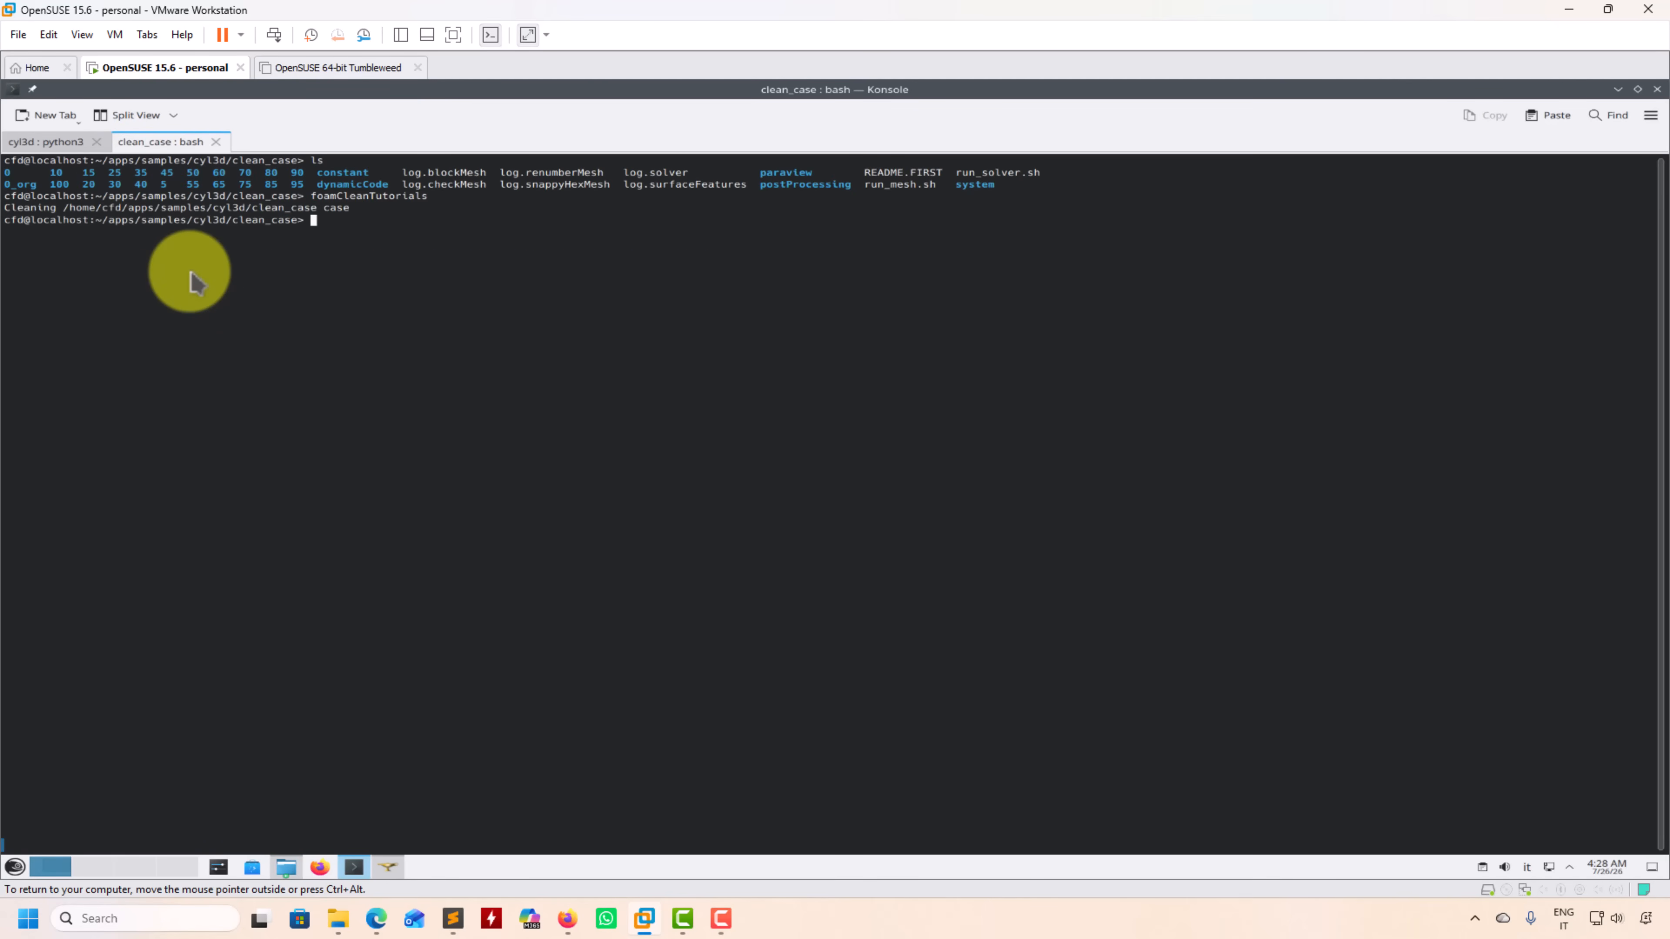
pyautogui.write('ls')
pyautogui.press('Return')
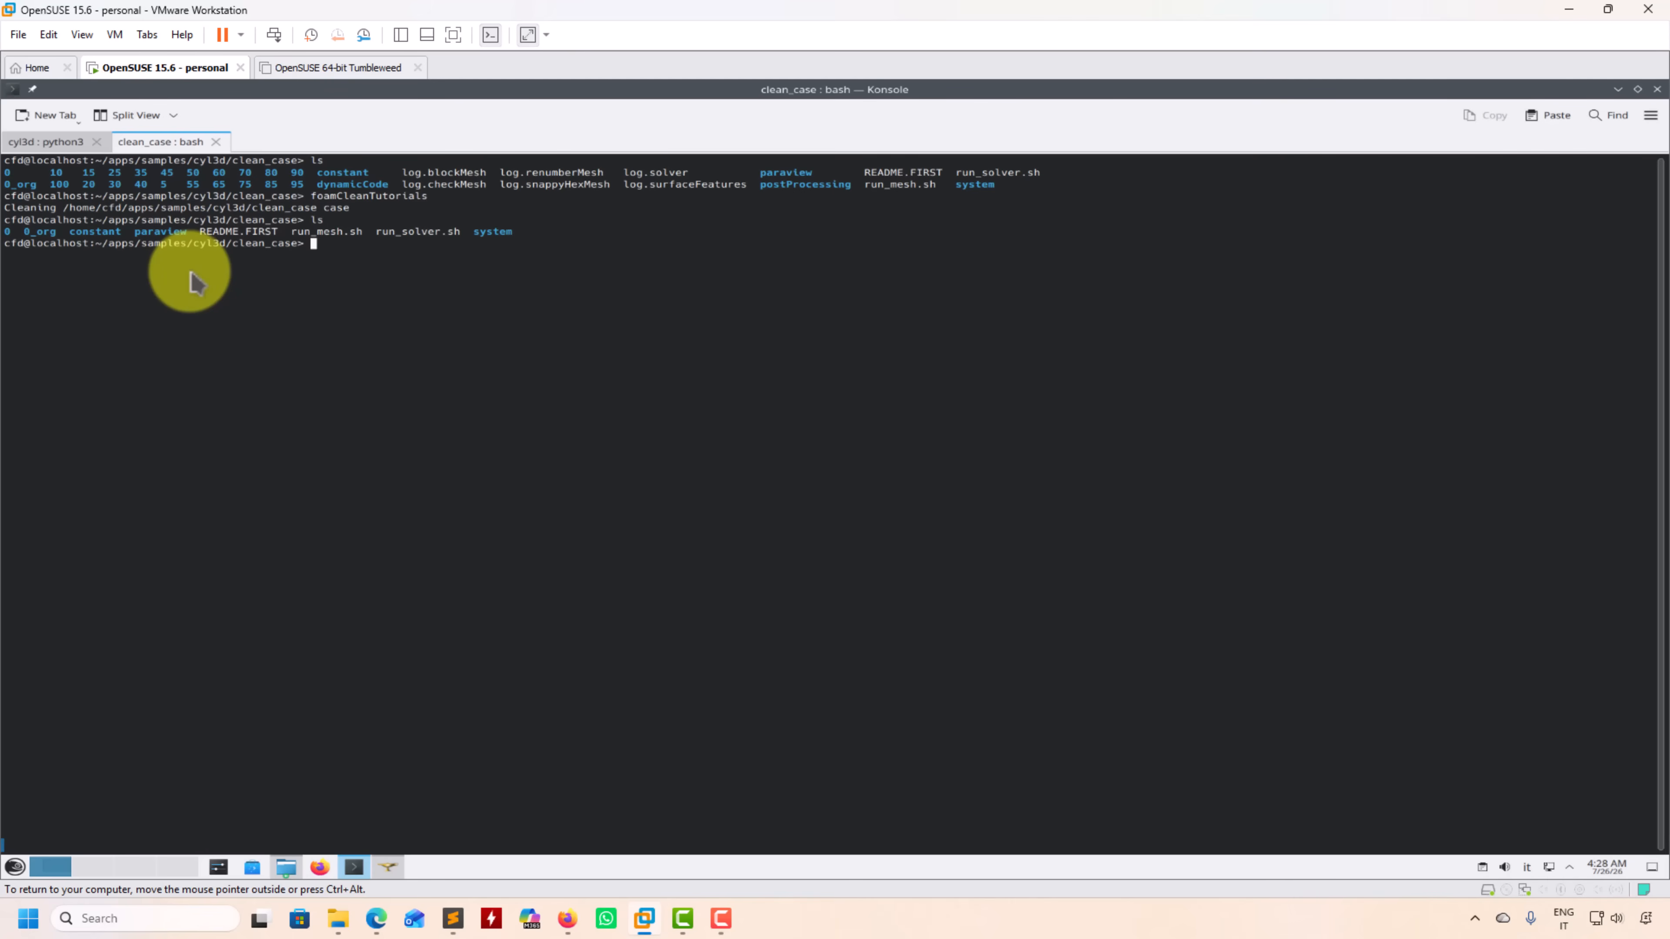
# Convert ../test1.unv to an OpenFOAM mesh with ideasUnvToFoam and look through the conversion output
pyautogui.write('ideasUnvToFoam ../test1.')
pyautogui.press('Return')
pyautogui.press('Up')
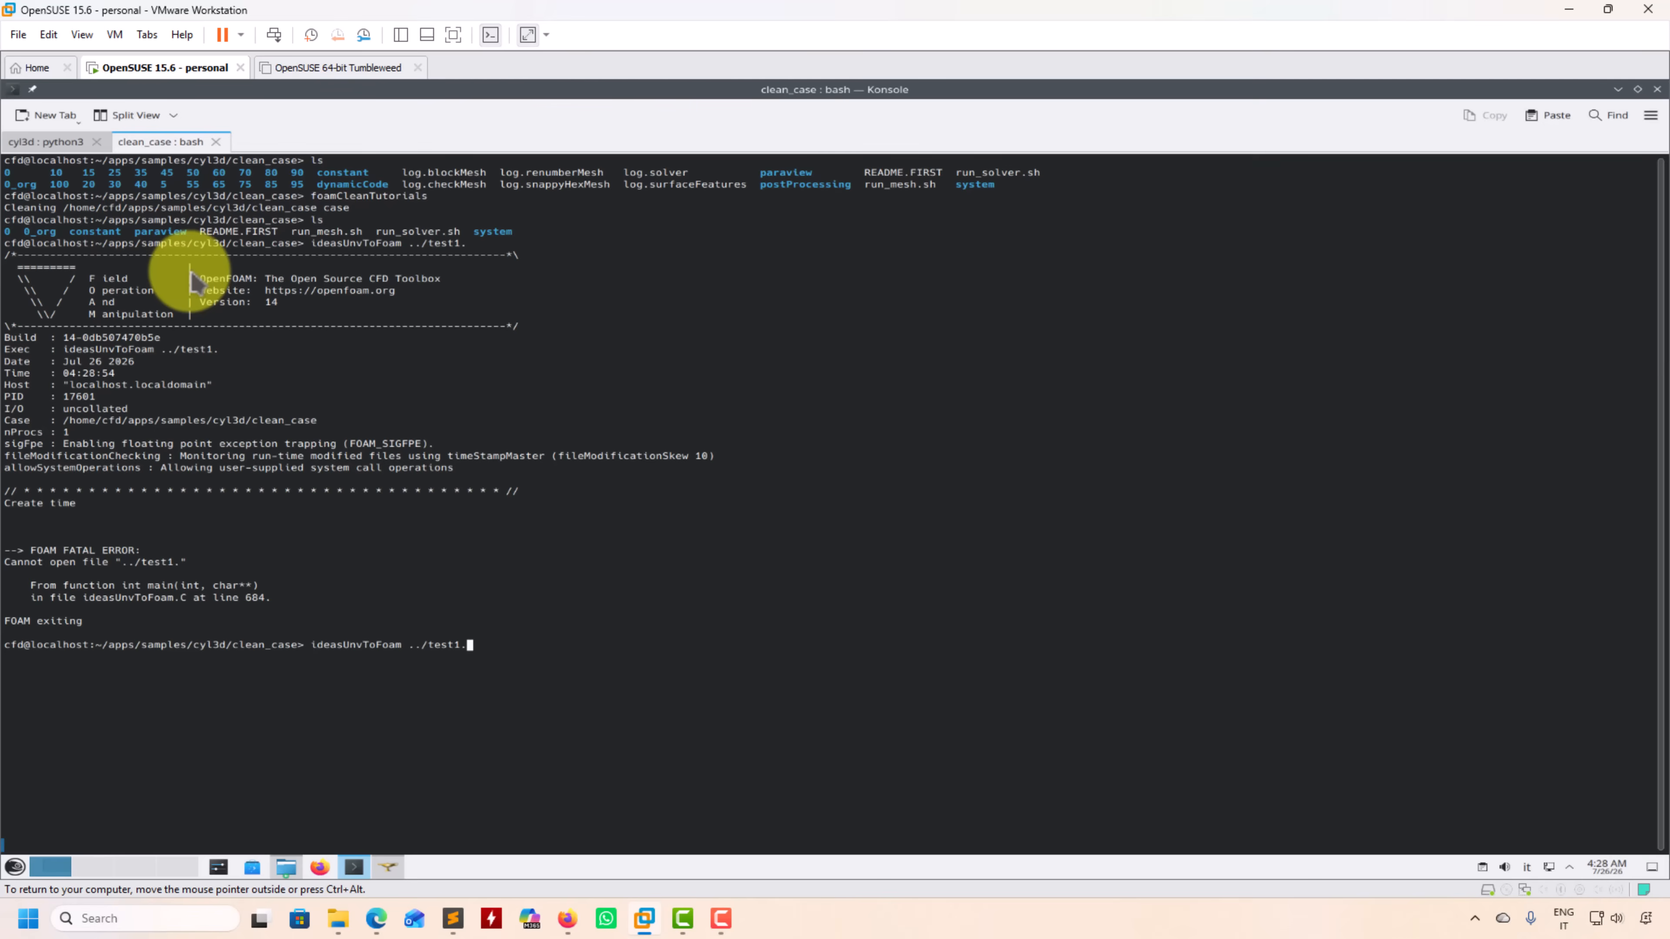
pyautogui.write('unv')
pyautogui.press('Return')
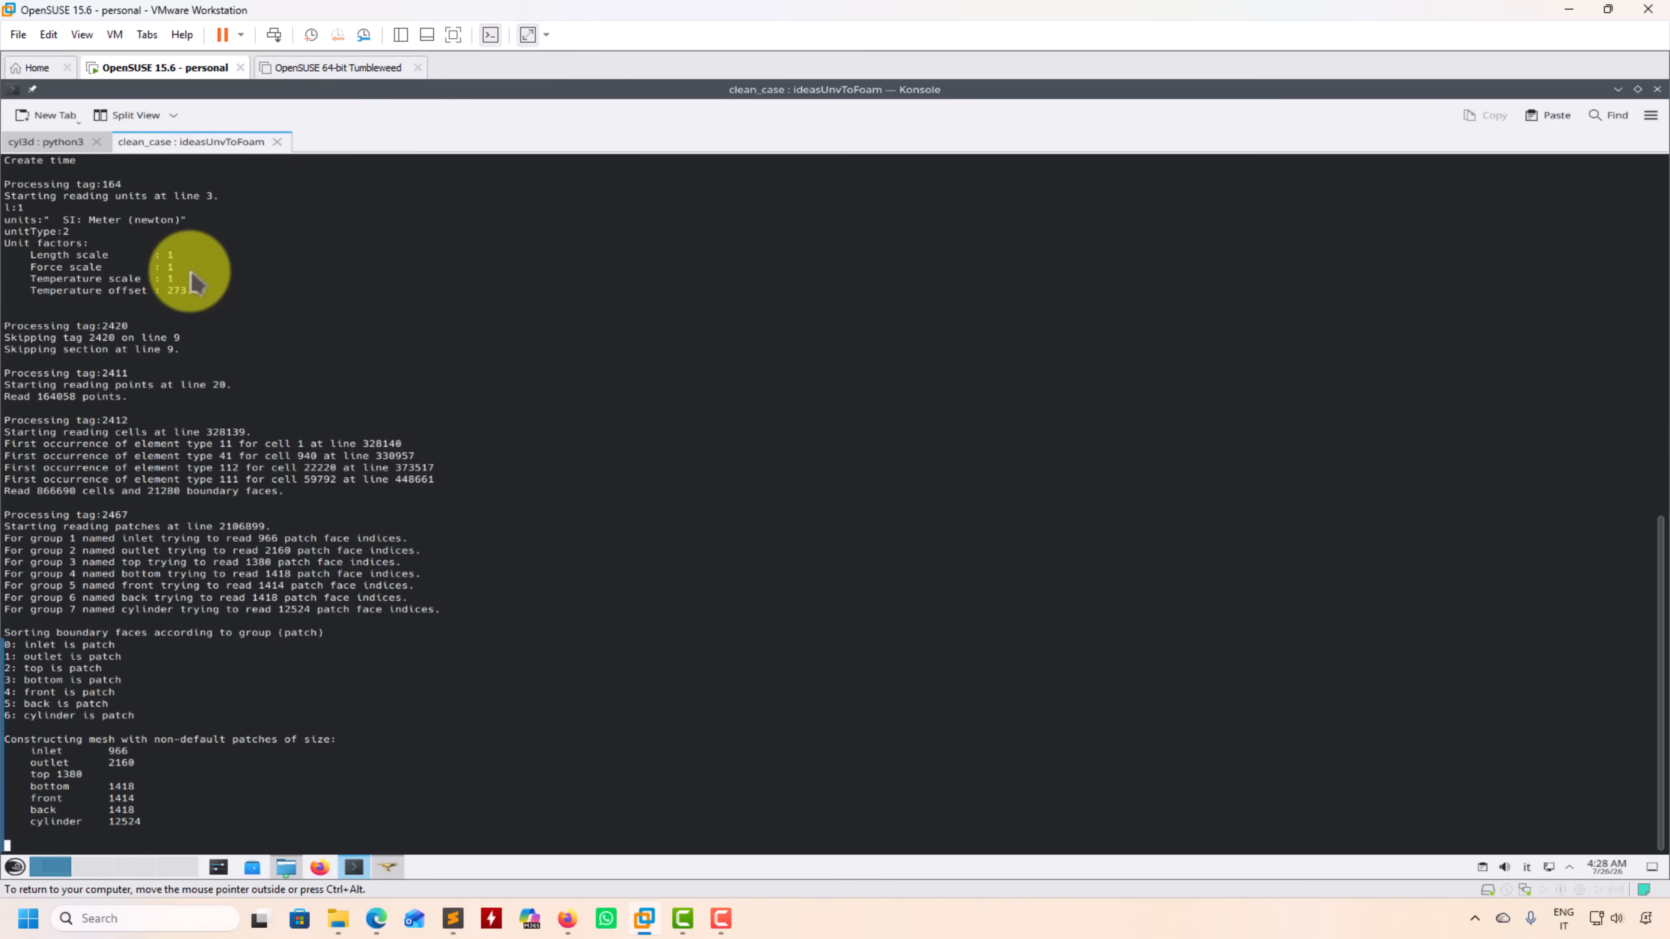
pyautogui.scroll(3, 188, 281)
pyautogui.scroll(-3, 181, 274)
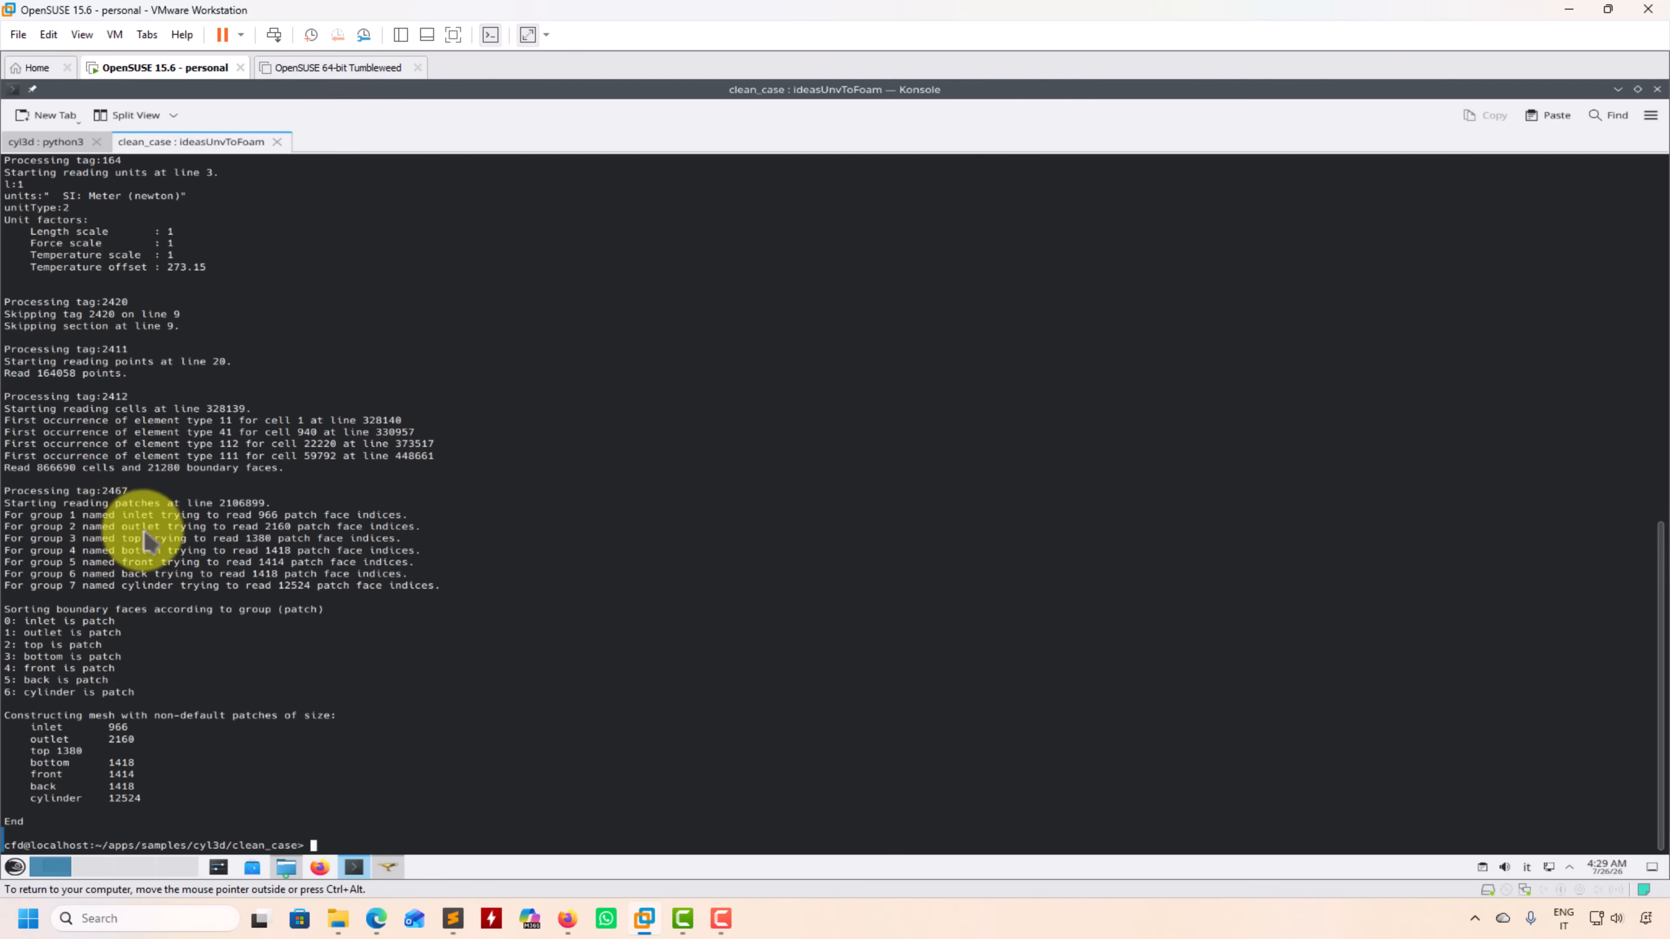
# Run checkMesh on the converted mesh, examine its maximum non-orthogonality and severely non-orthogonal faces, and switch back to SALOME
pyautogui.write('checkMesh')
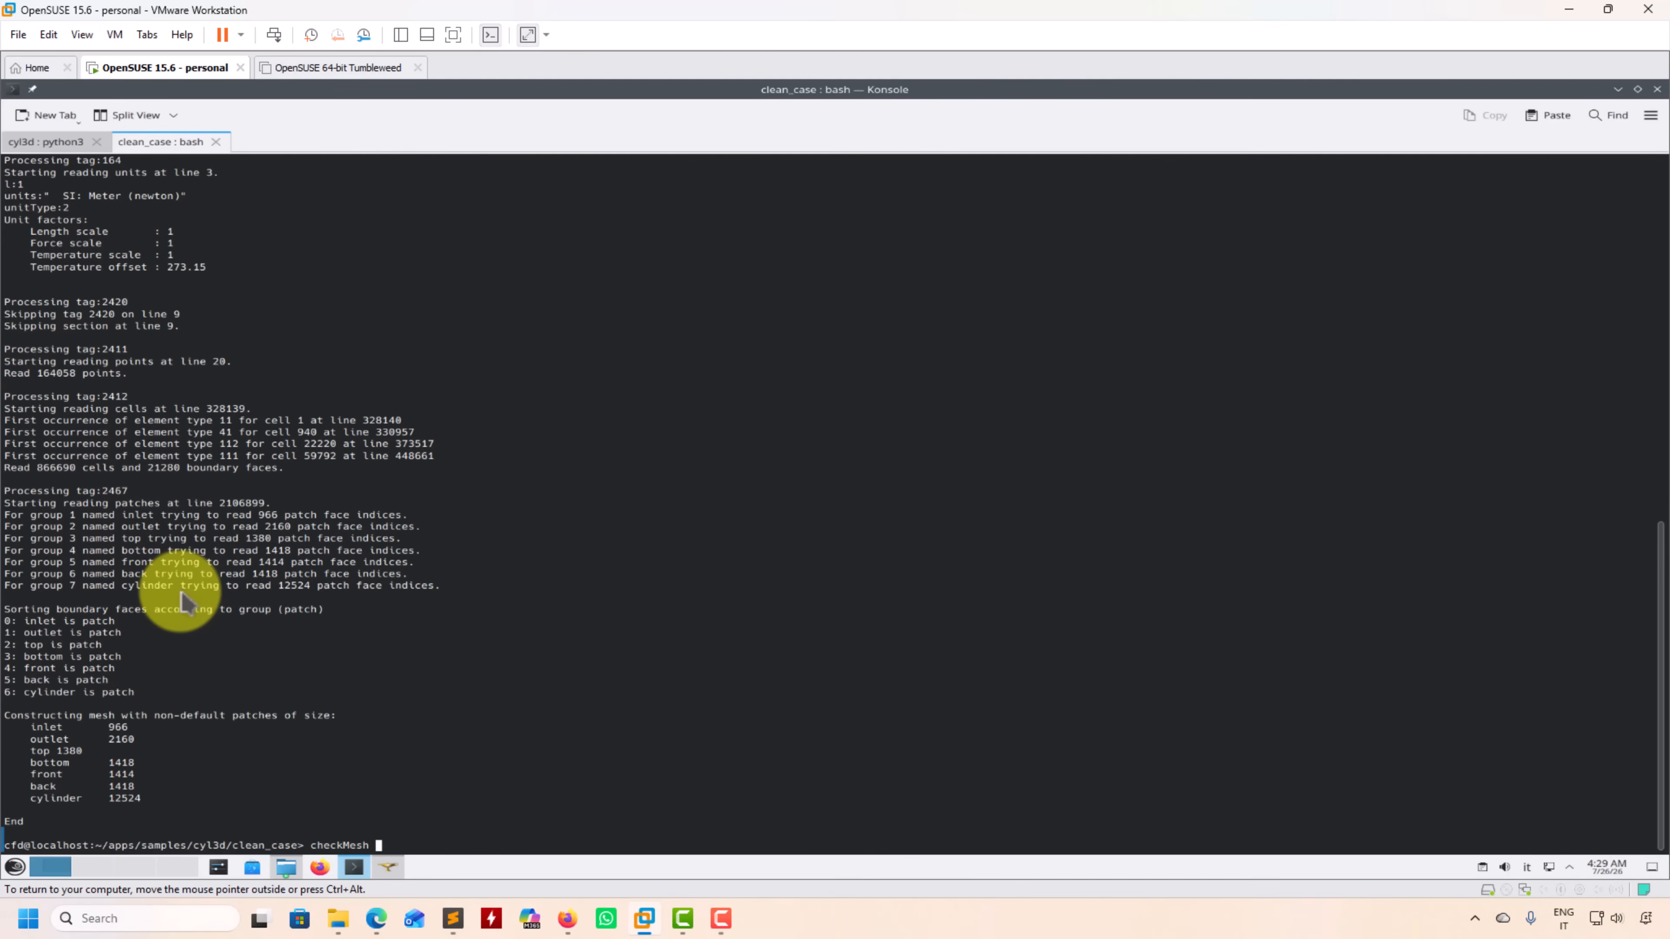
pyautogui.press('Return')
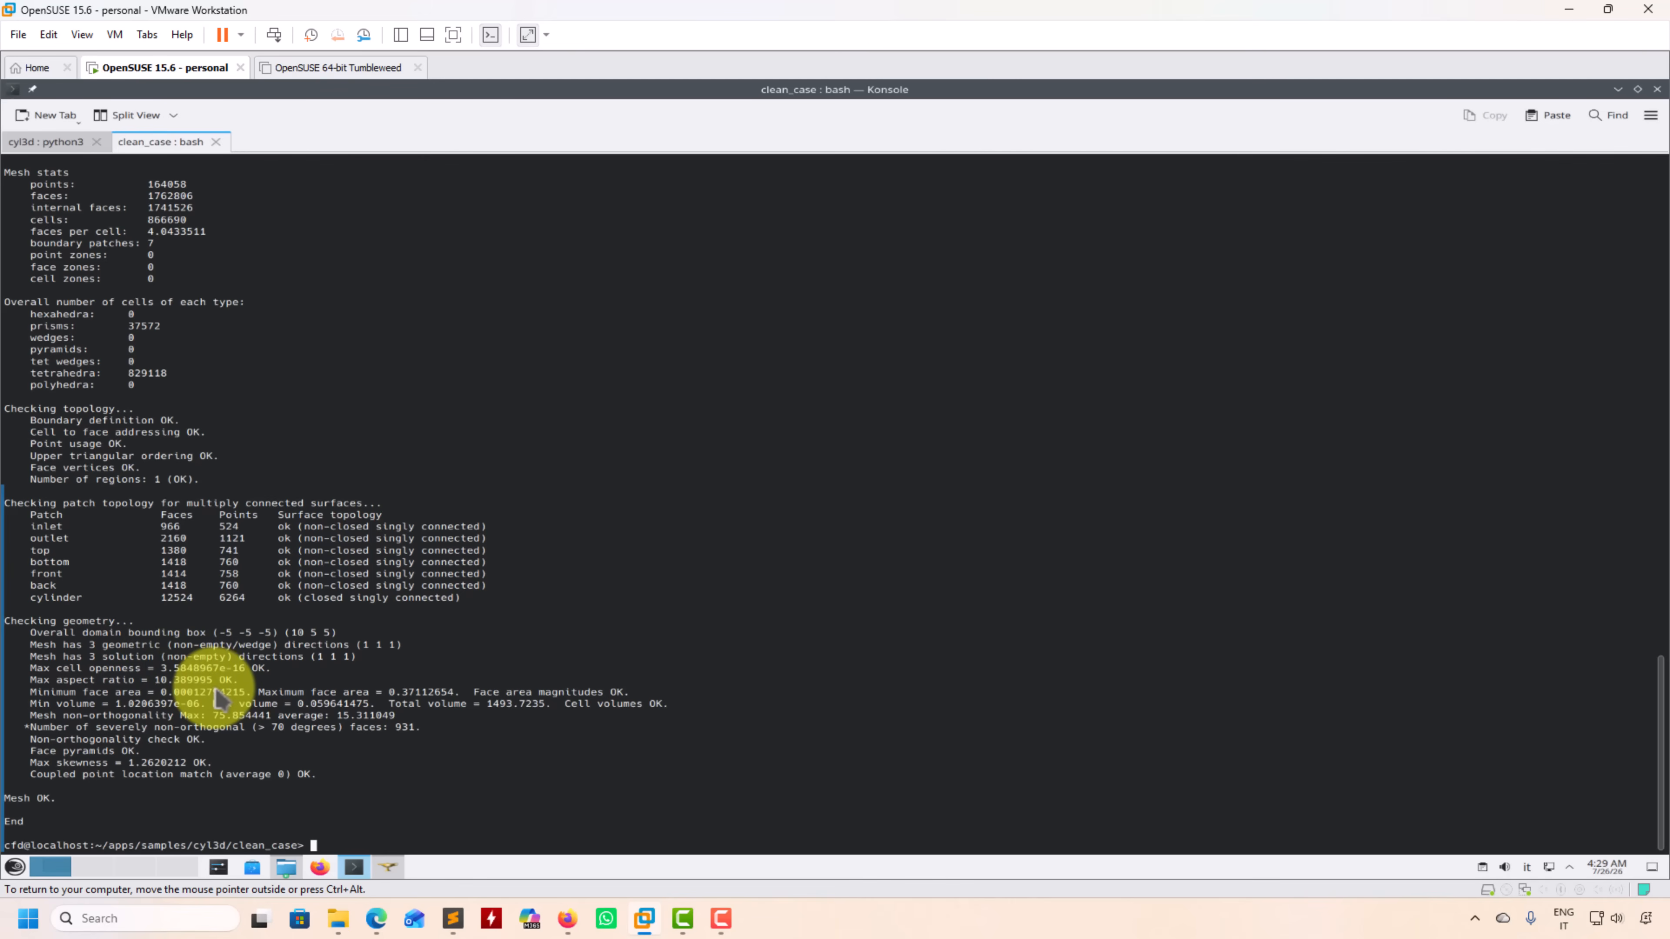
pyautogui.doubleClick(239, 717)
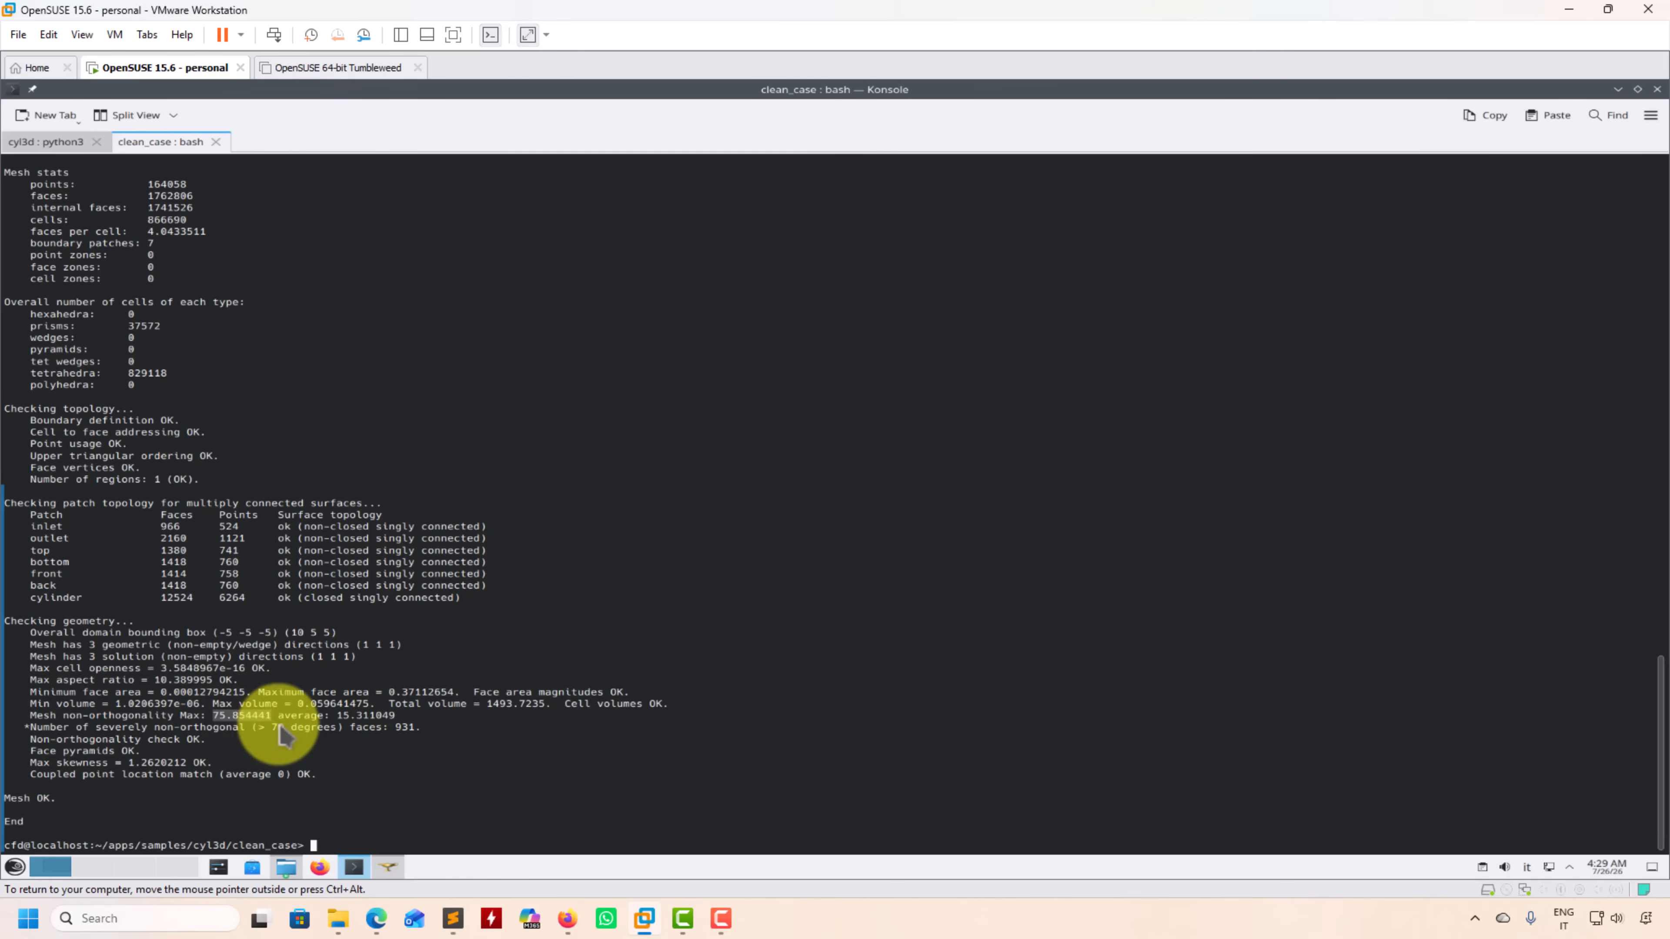
pyautogui.doubleClick(410, 732)
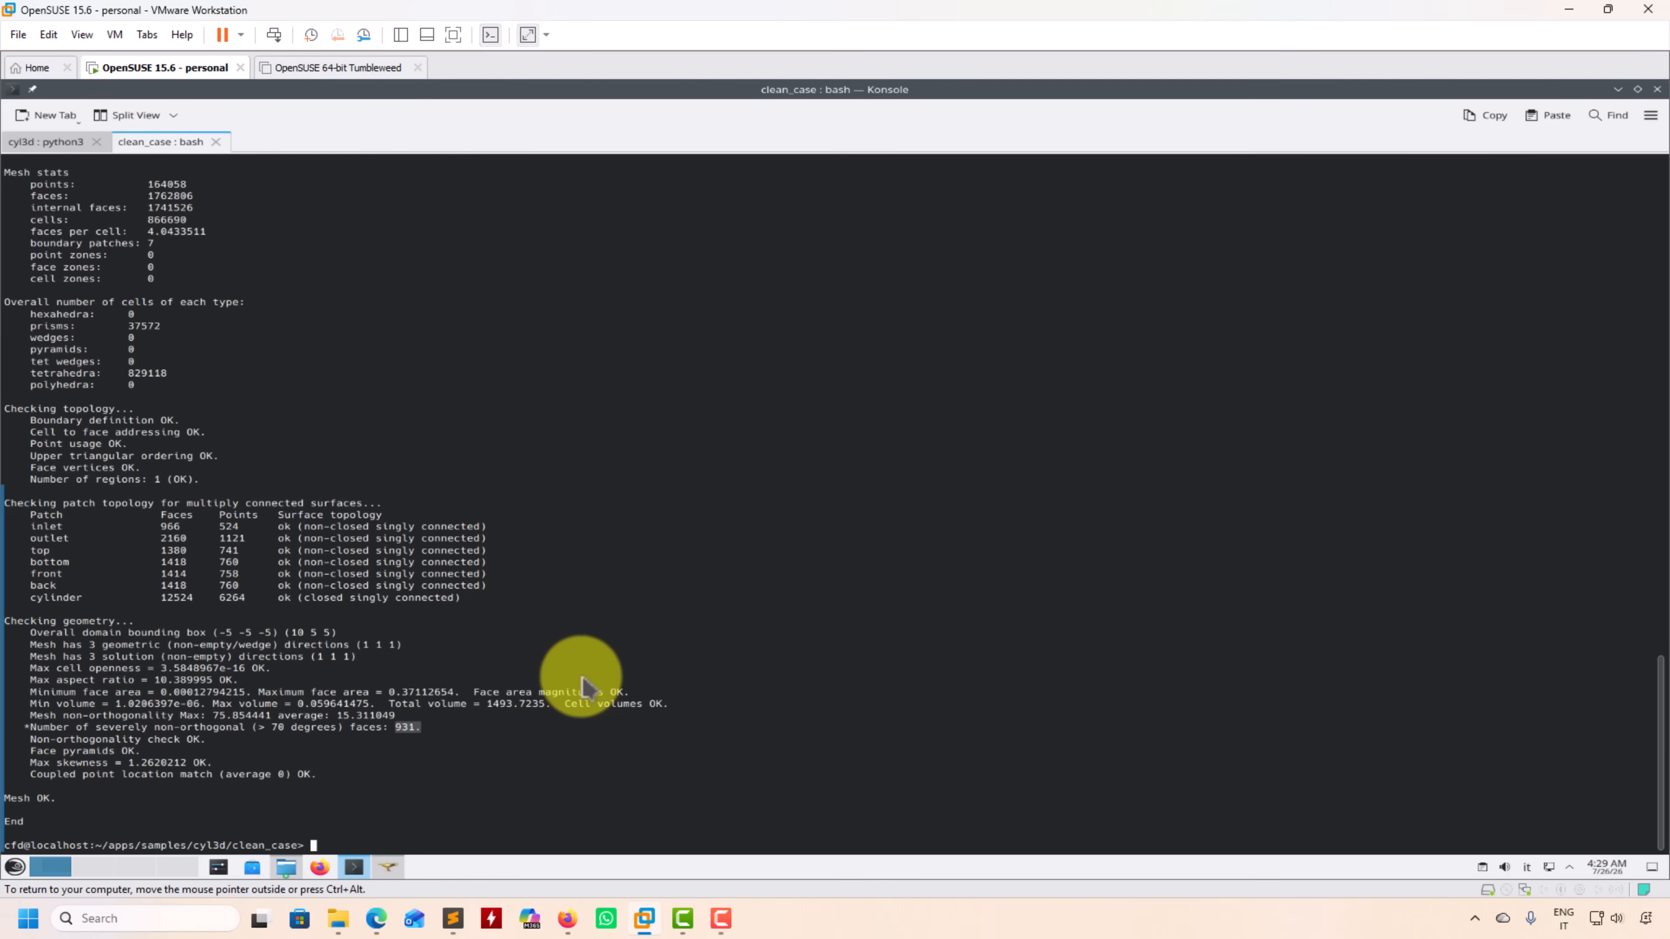
pyautogui.click(388, 867)
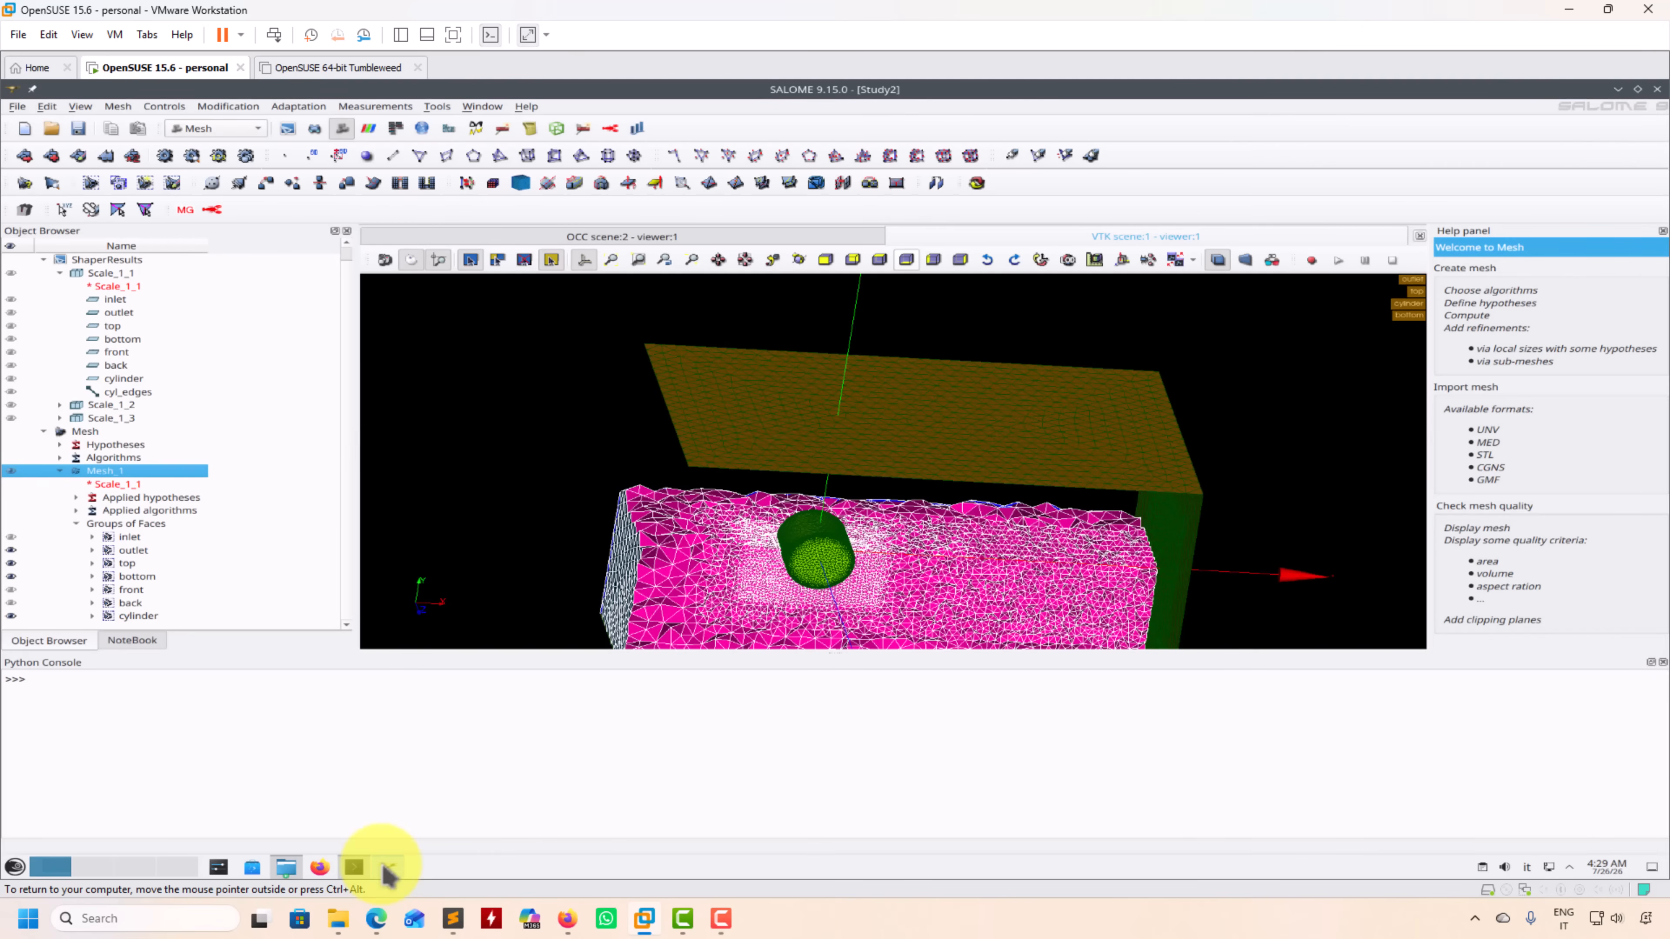